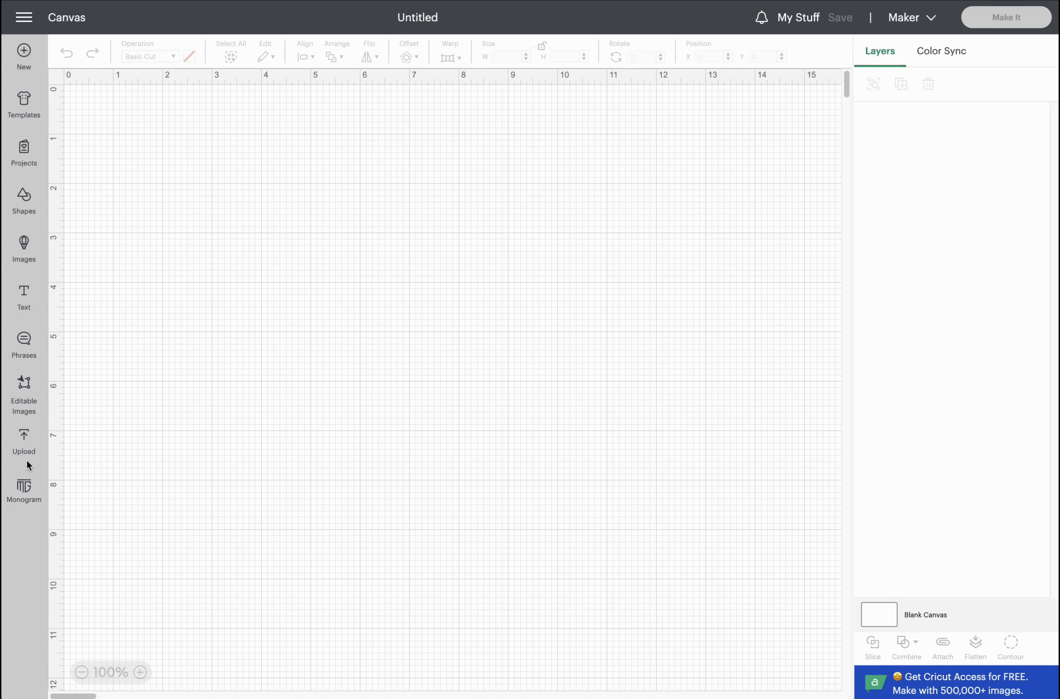
# Add the uploaded Halloween Ghost Countdown SVG to the canvas at 17.03 x 18.01 in.
pyautogui.click(24, 438)
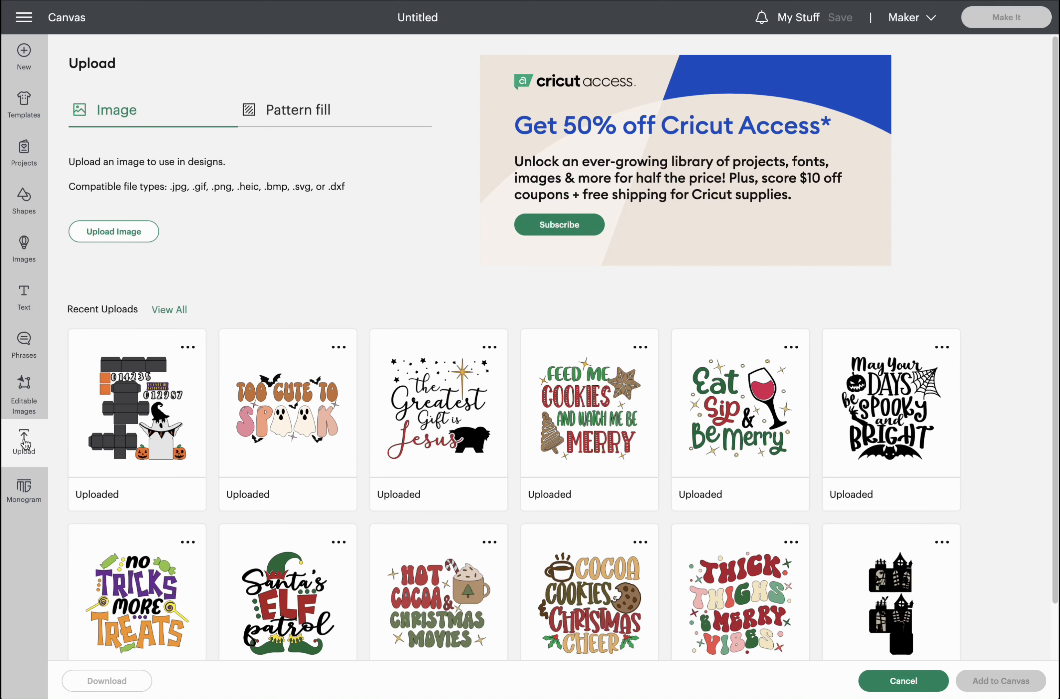
pyautogui.click(133, 233)
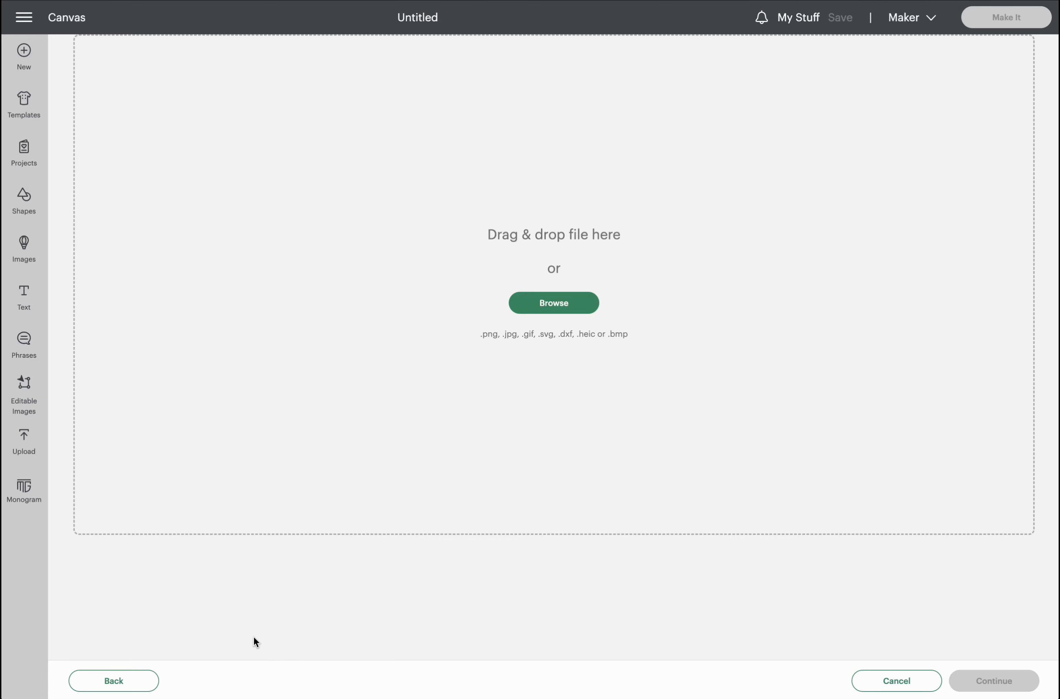
pyautogui.click(137, 682)
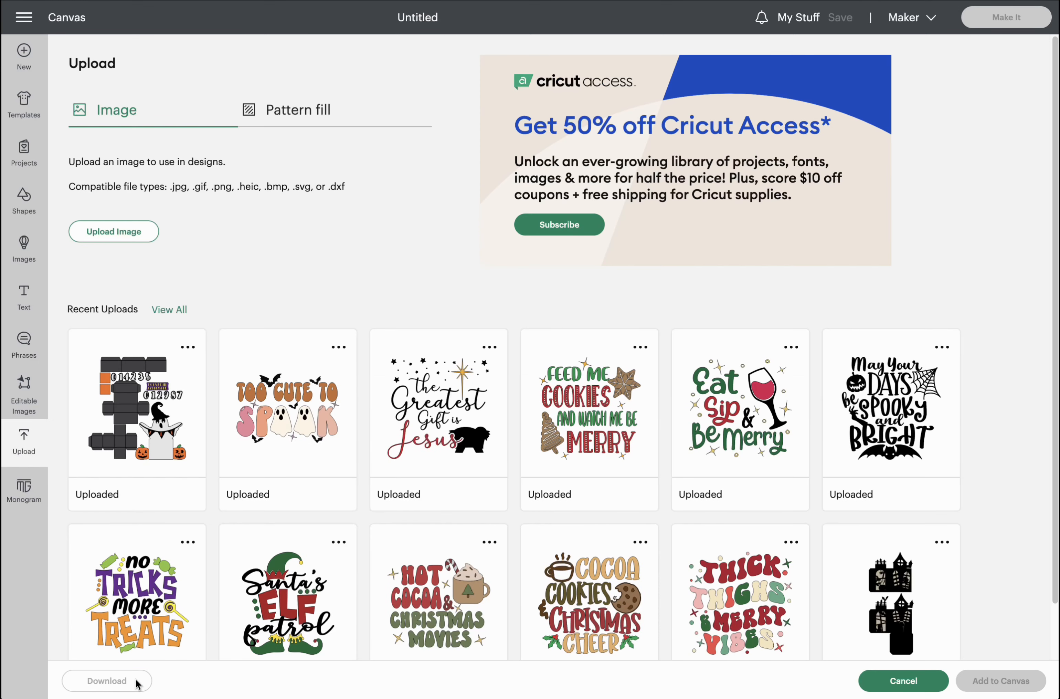
pyautogui.click(113, 340)
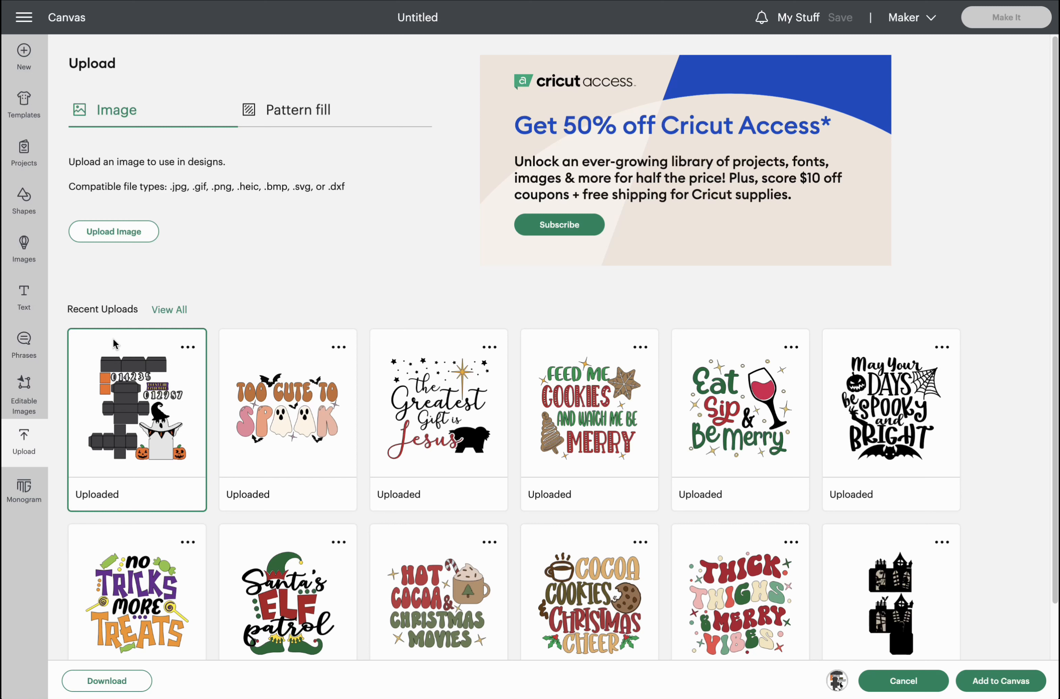
pyautogui.click(979, 677)
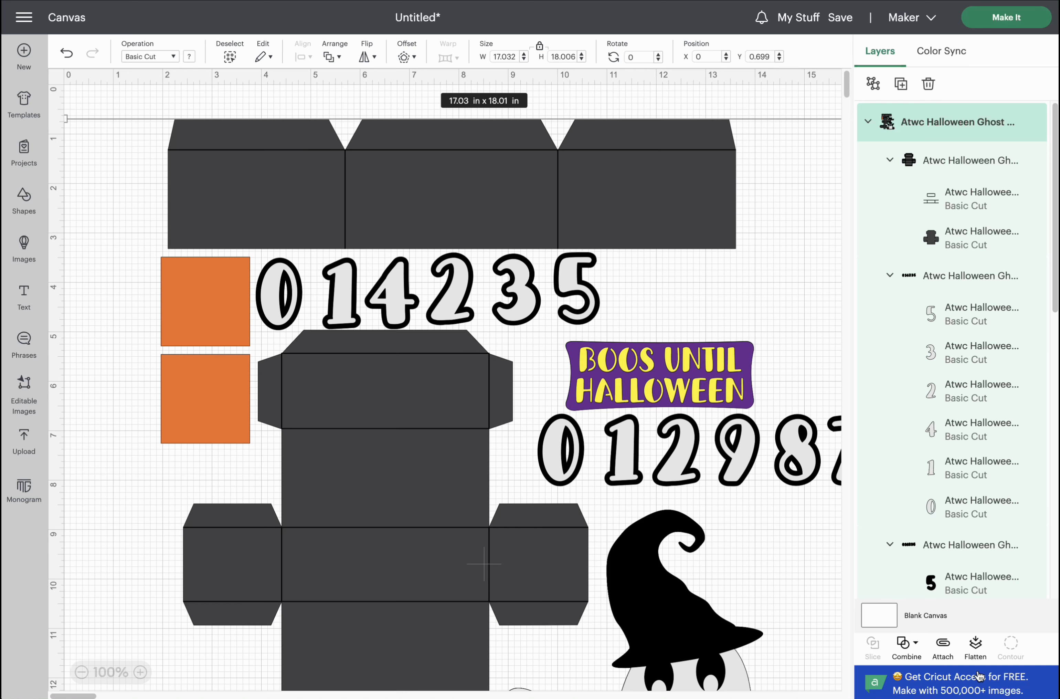
# Ungroup the ghost countdown design into box pieces, outlined digits and solid digits groups.
pyautogui.moveTo(432, 211)
pyautogui.mouseDown()
pyautogui.moveTo(457, 217)
pyautogui.moveTo(456, 201)
pyautogui.moveTo(433, 196)
pyautogui.mouseUp()
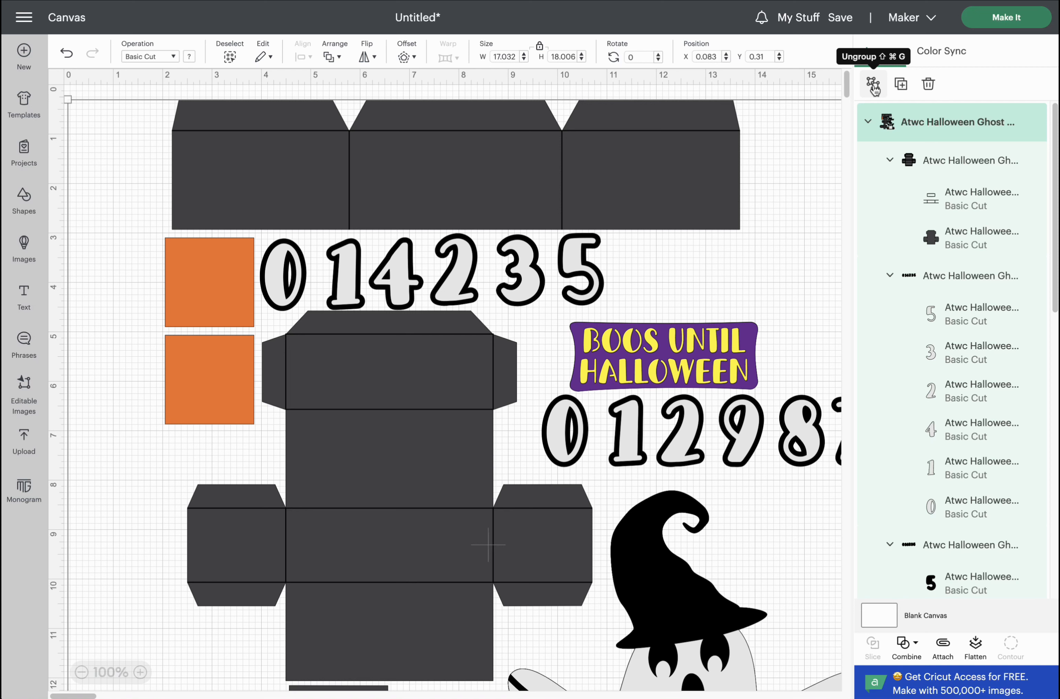
pyautogui.click(874, 86)
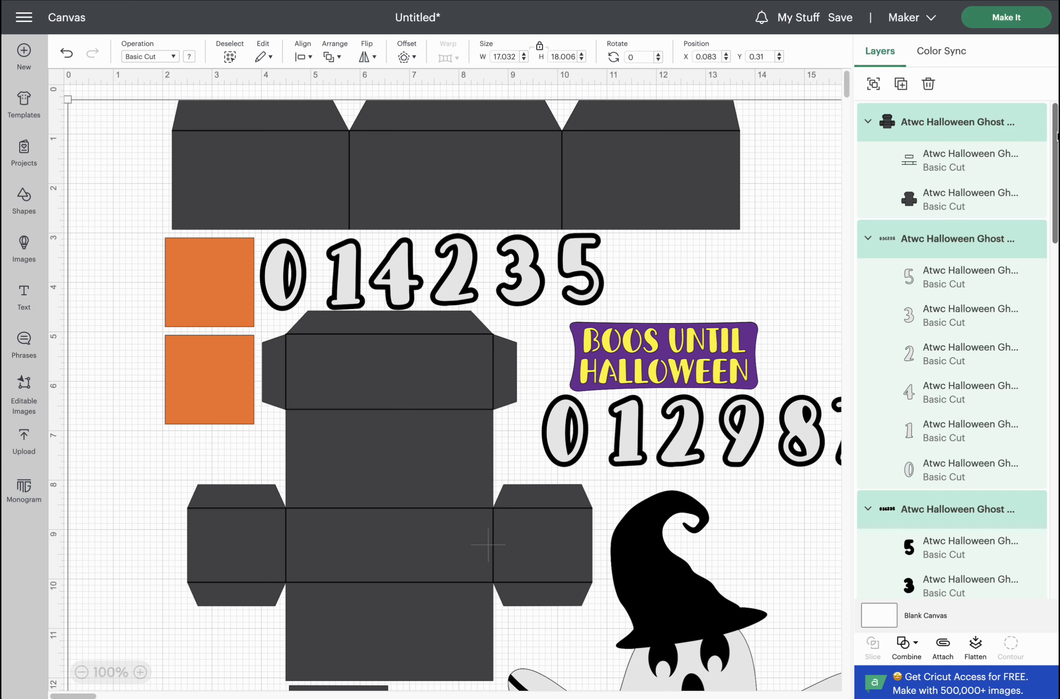
pyautogui.moveTo(1056, 138); pyautogui.dragTo(1037, 123)
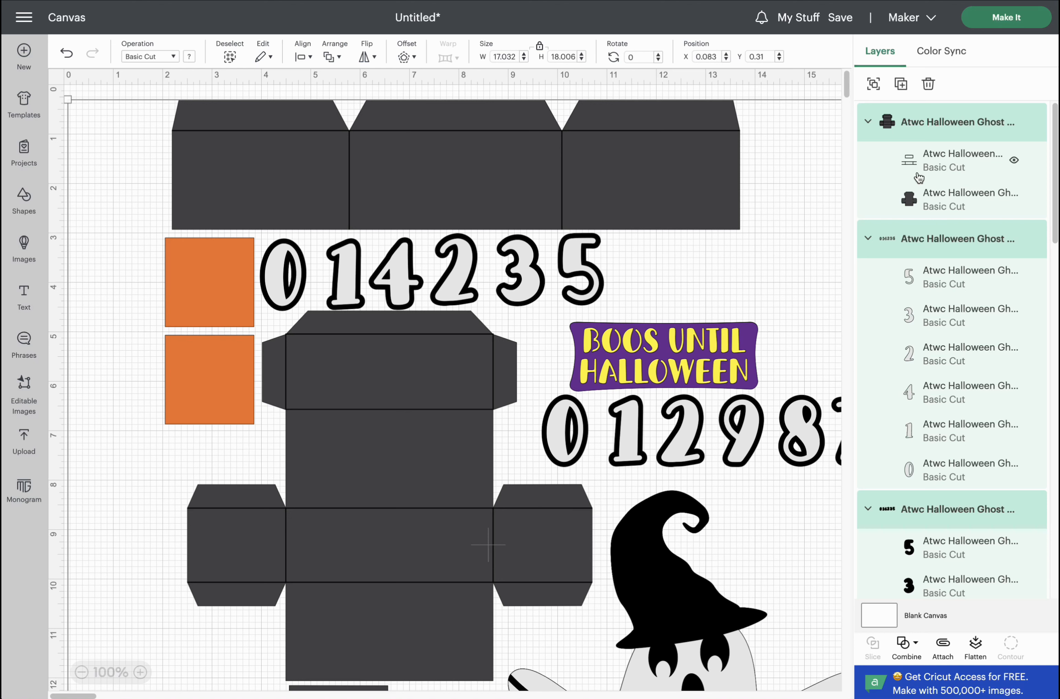
# Set the main box net's fold lines to Score and attach them to its 8.2 x 7.483 in outline.
pyautogui.click(943, 162)
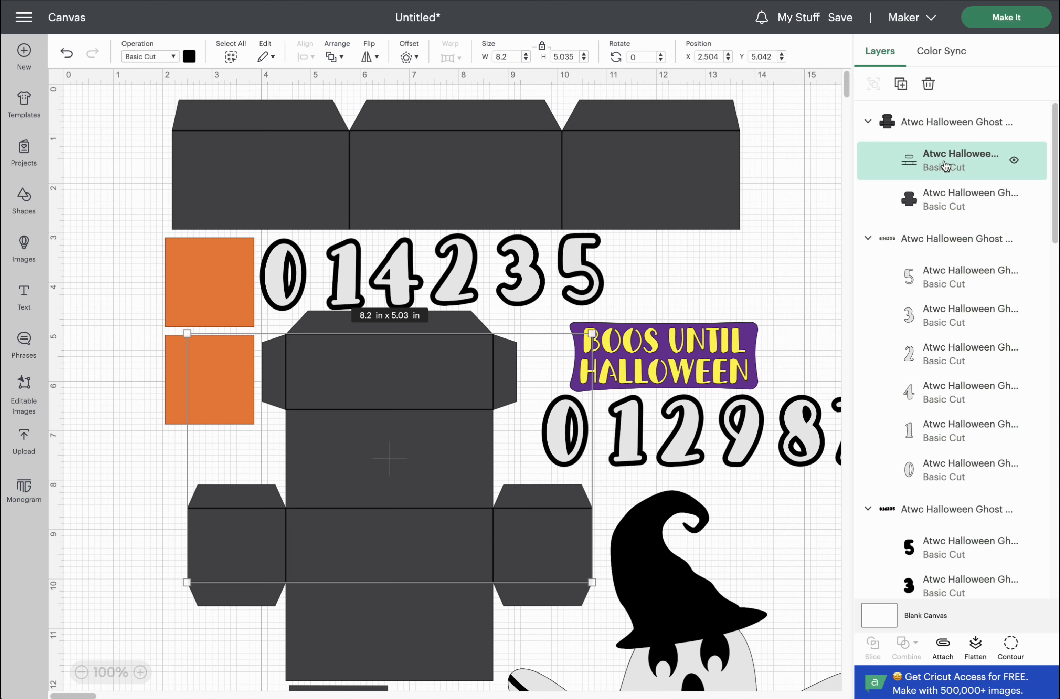
pyautogui.click(172, 58)
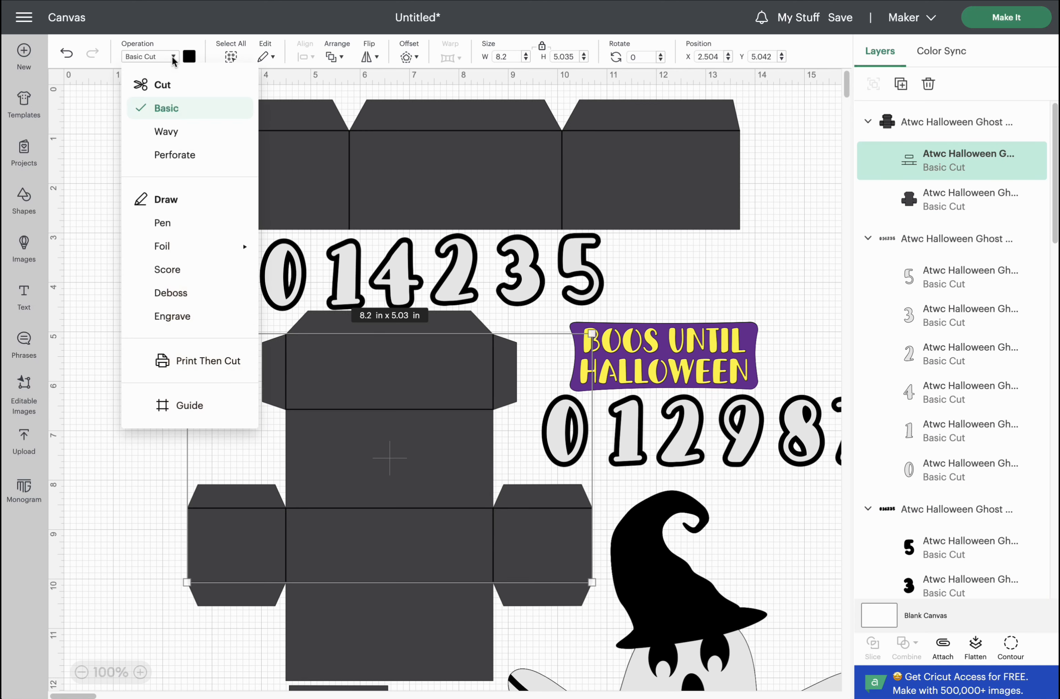
pyautogui.click(166, 271)
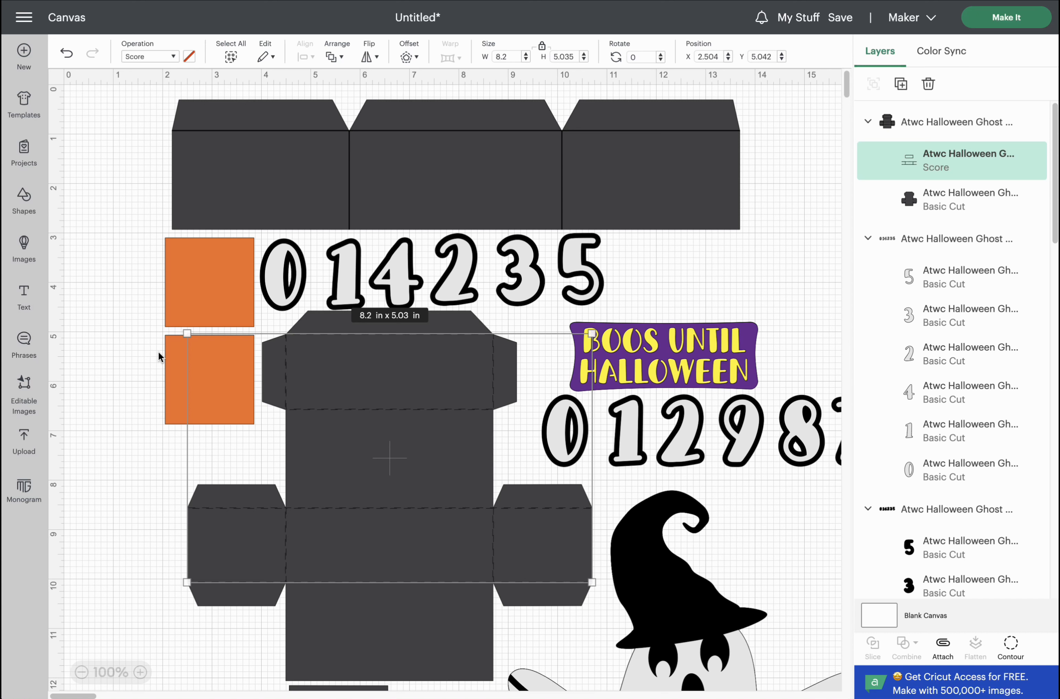
pyautogui.click(923, 126)
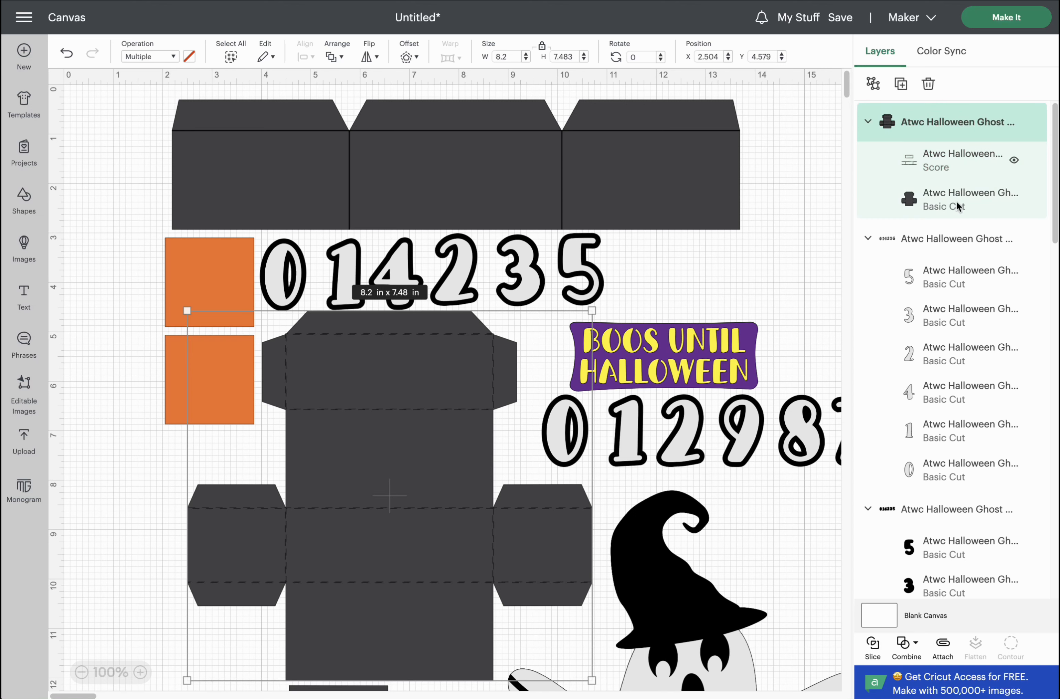
pyautogui.click(943, 649)
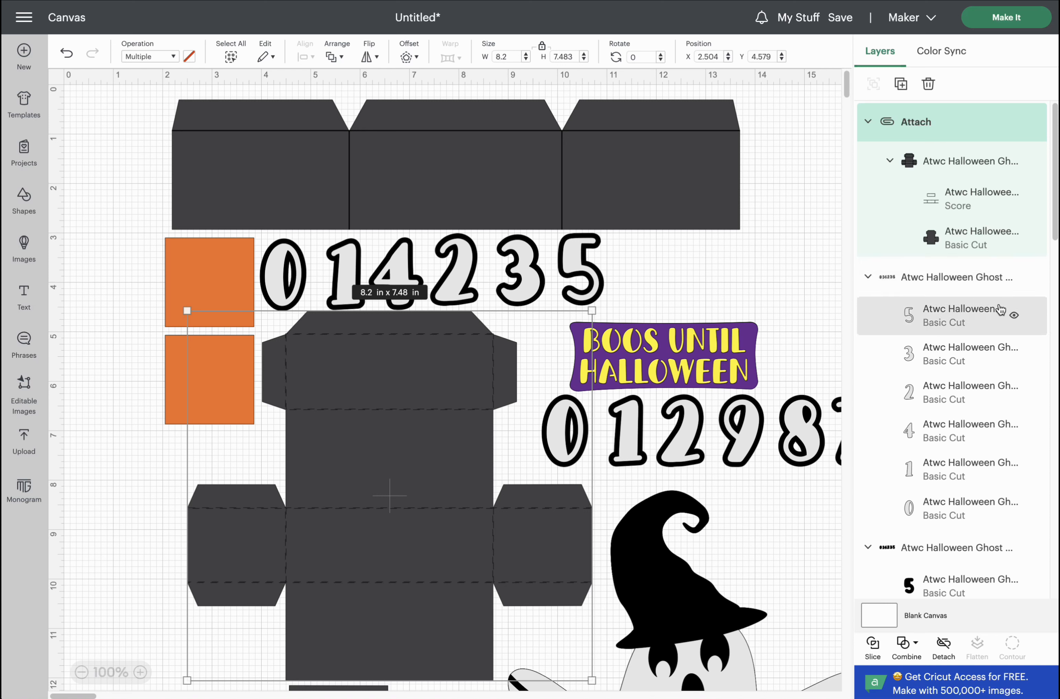
pyautogui.scroll(-3, 1009, 286)
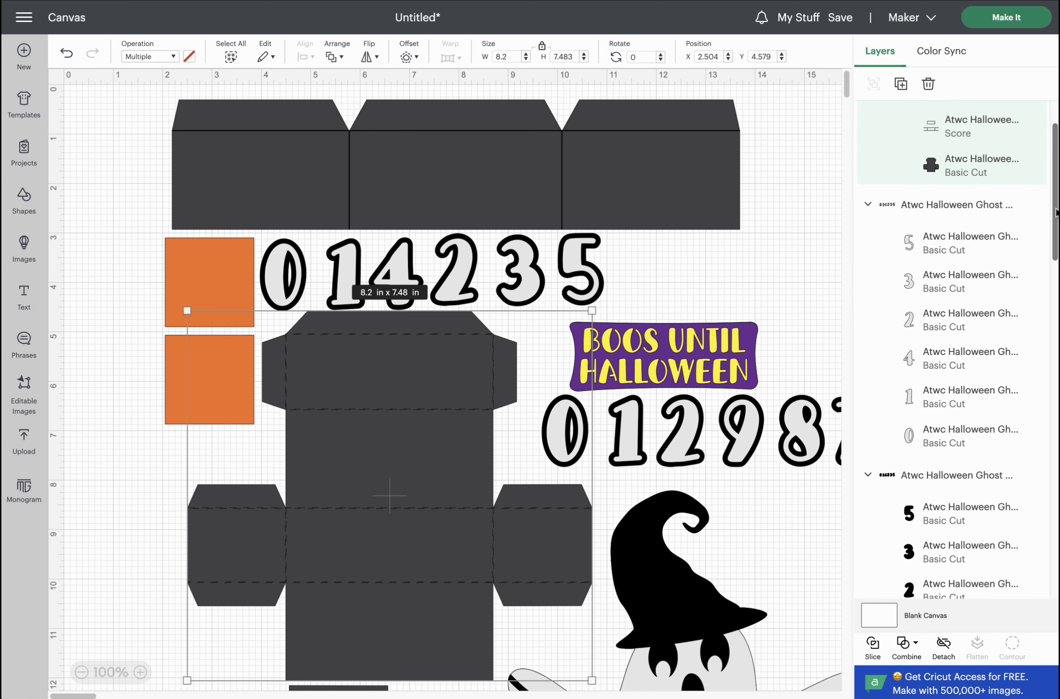
# Hide the upper and lower orange square layers.
pyautogui.moveTo(1048, 225); pyautogui.dragTo(1042, 375)
pyautogui.scroll(-5, 1025, 385)
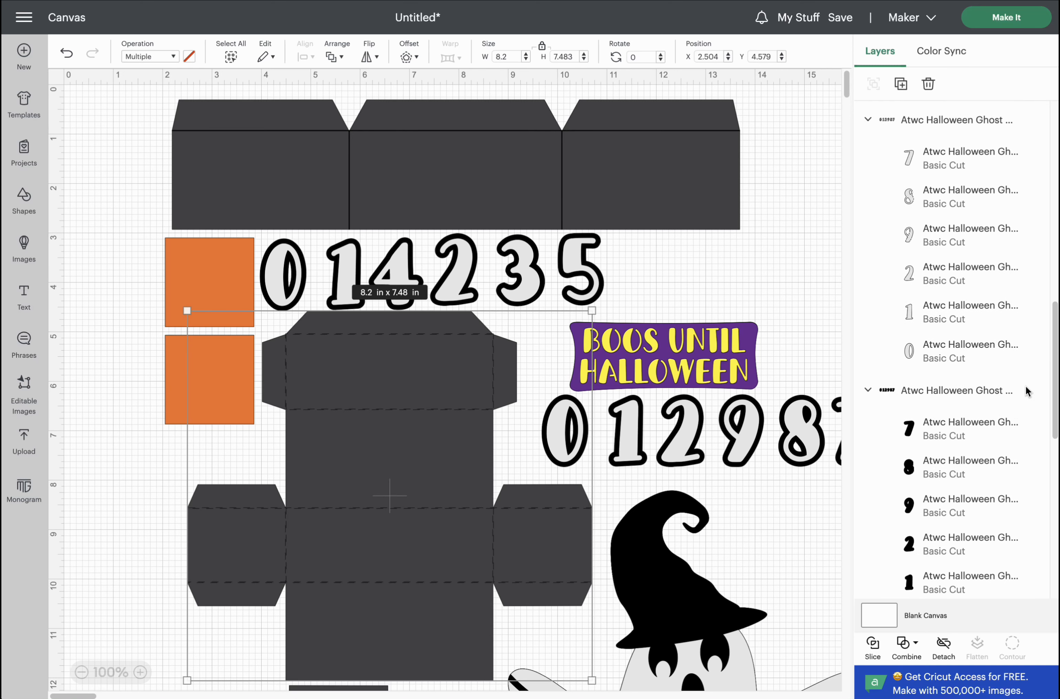
pyautogui.scroll(-5, 1022, 416)
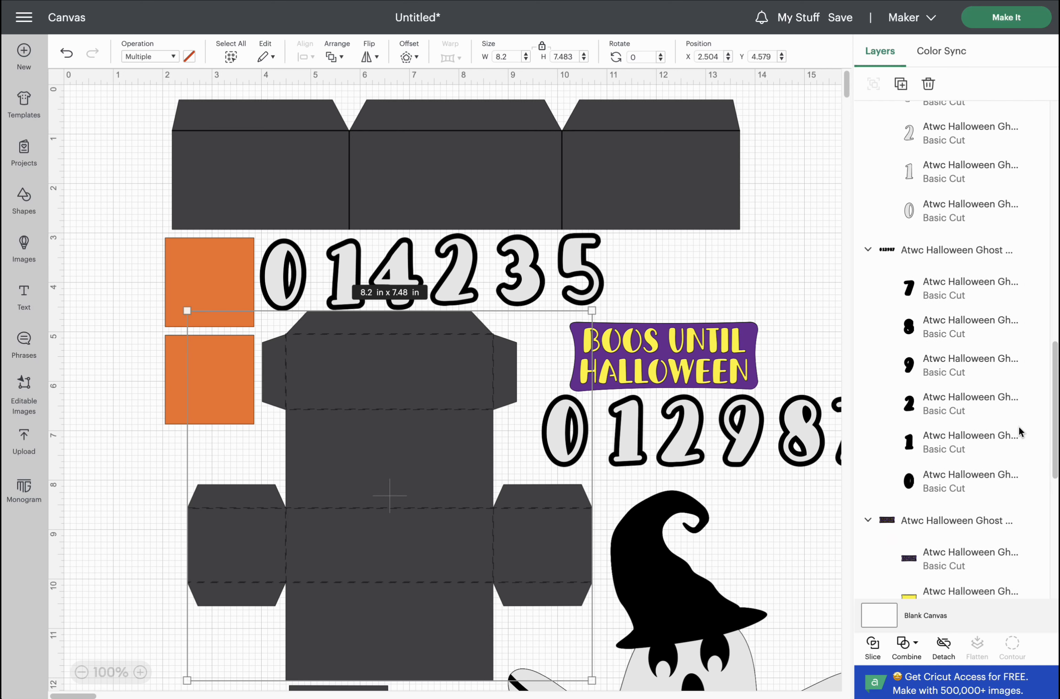
pyautogui.scroll(-3, 1016, 463)
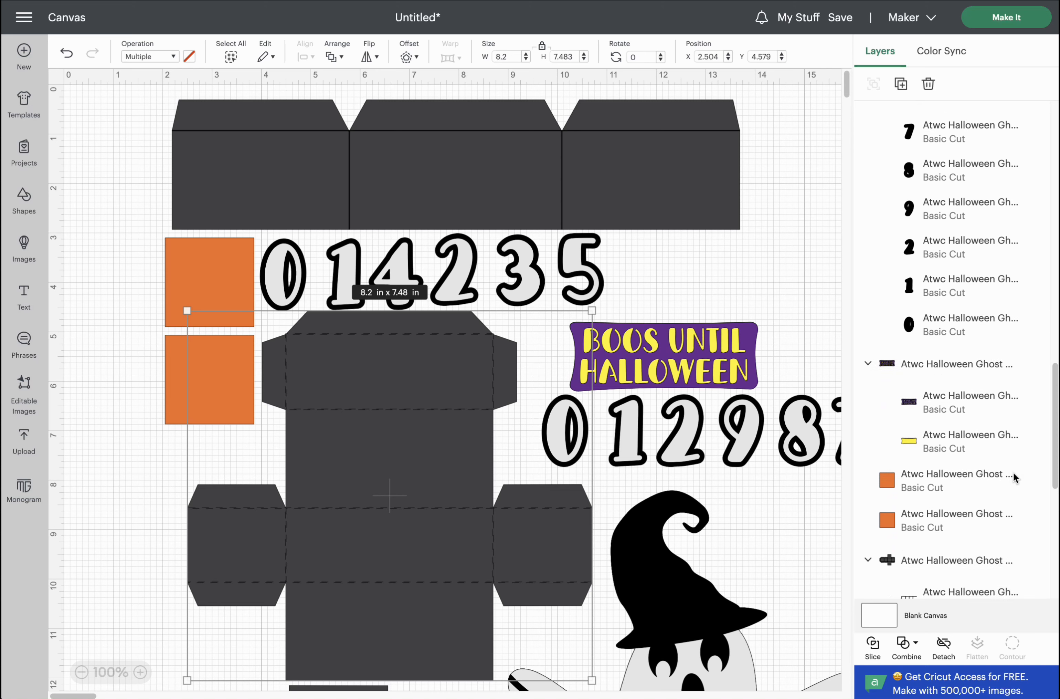
pyautogui.scroll(-1, 1015, 494)
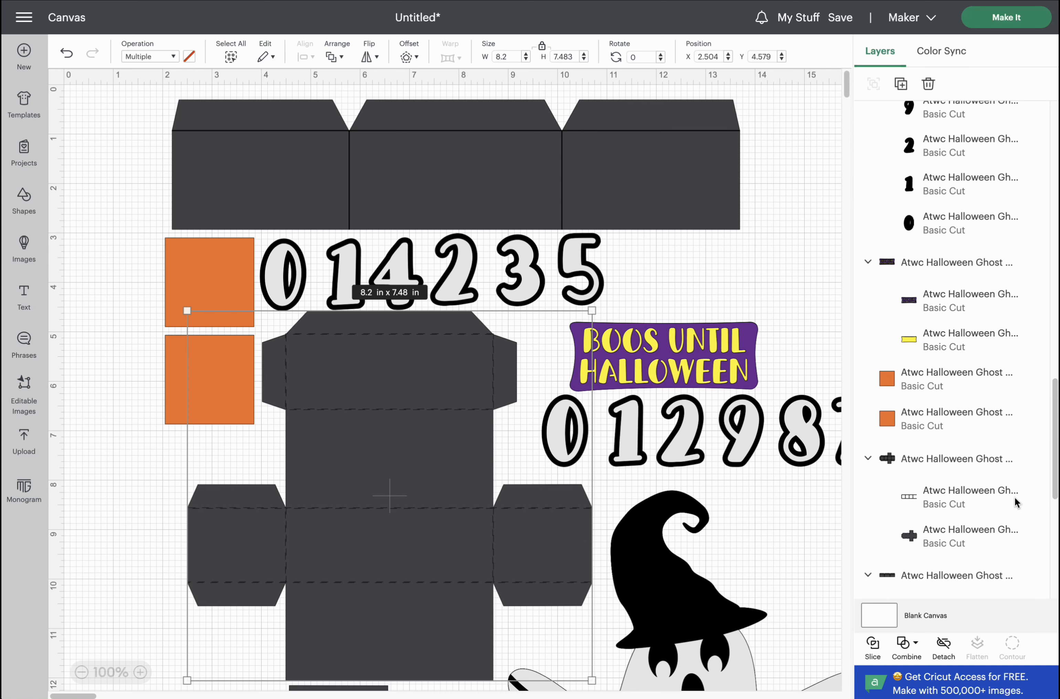
pyautogui.click(1014, 379)
pyautogui.click(1014, 418)
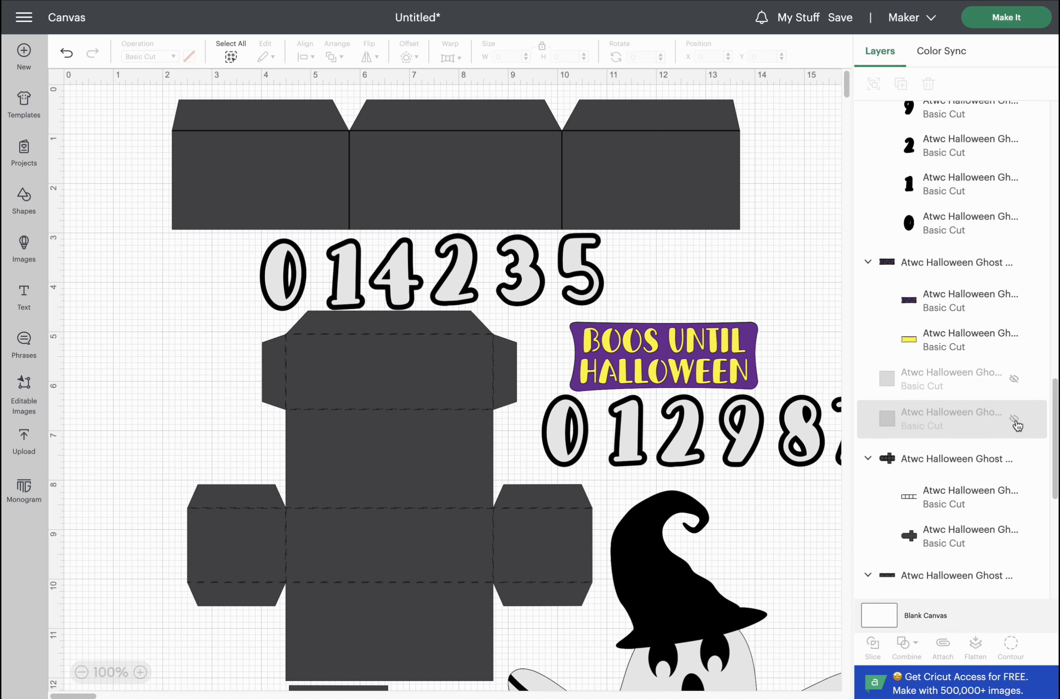
# Score the second box net's fold lines, attach them, and duplicate the 8.48 x 6 in piece.
pyautogui.click(938, 501)
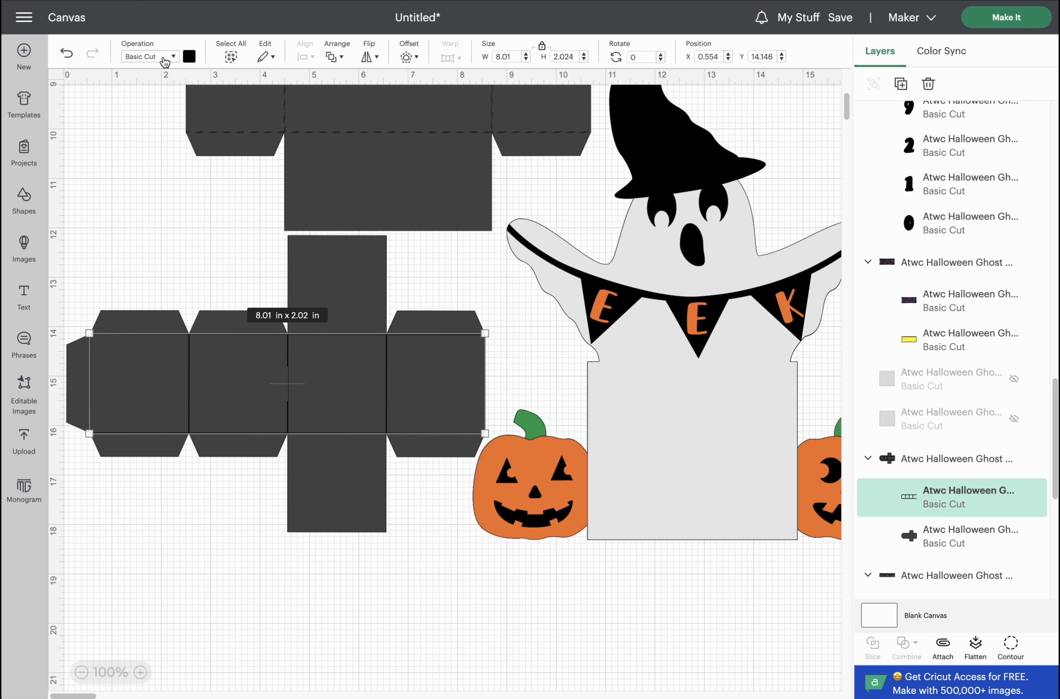
pyautogui.click(175, 57)
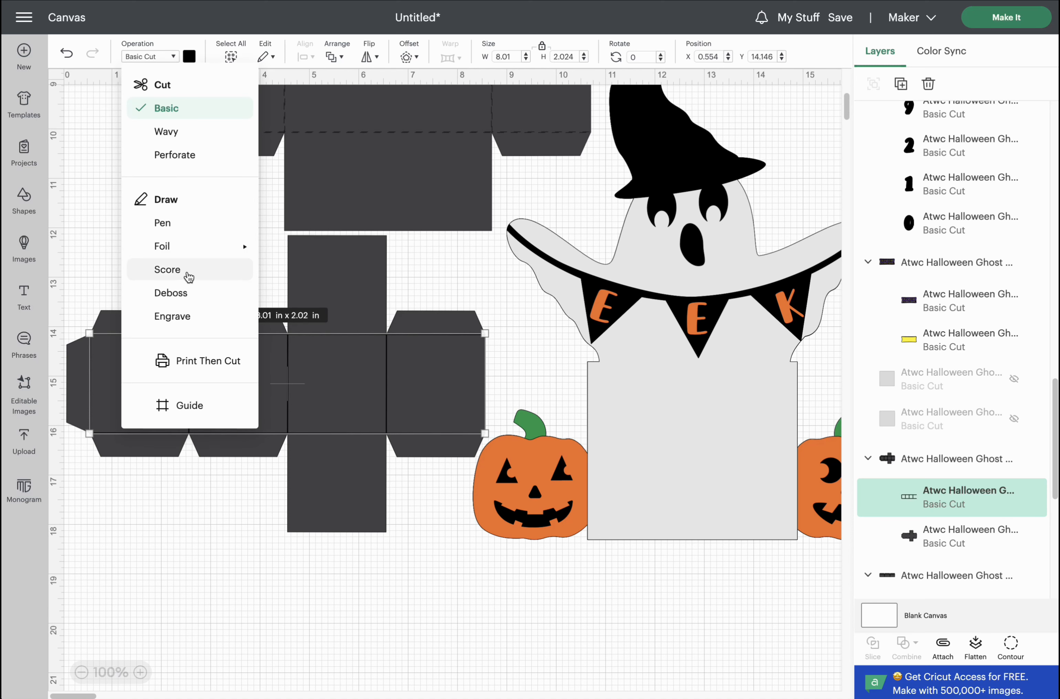
pyautogui.click(190, 272)
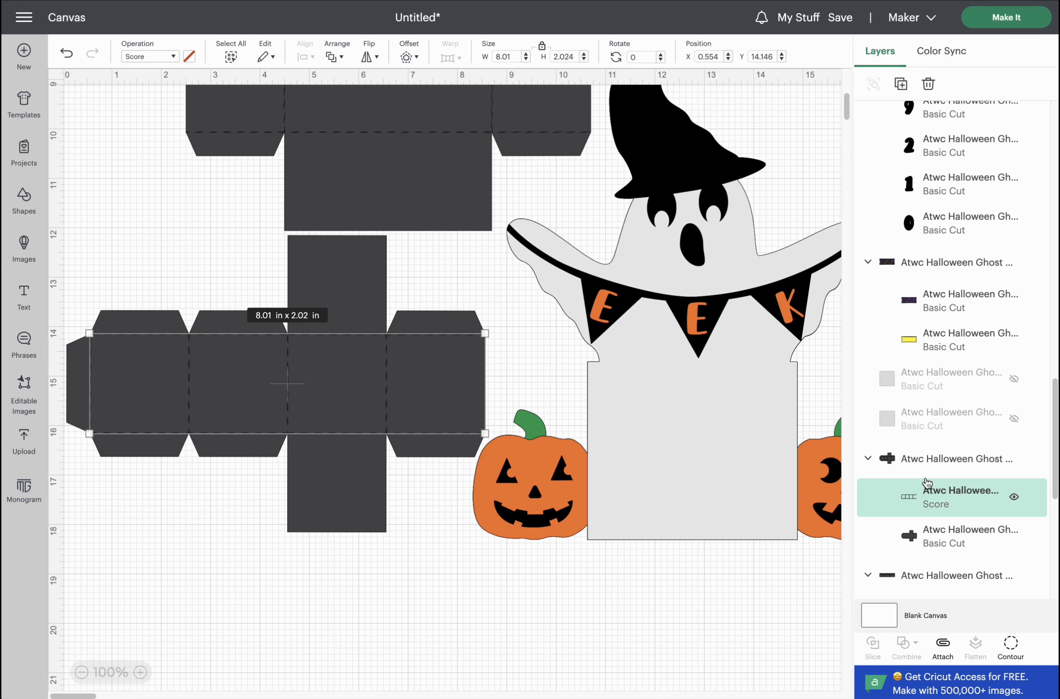
pyautogui.click(938, 469)
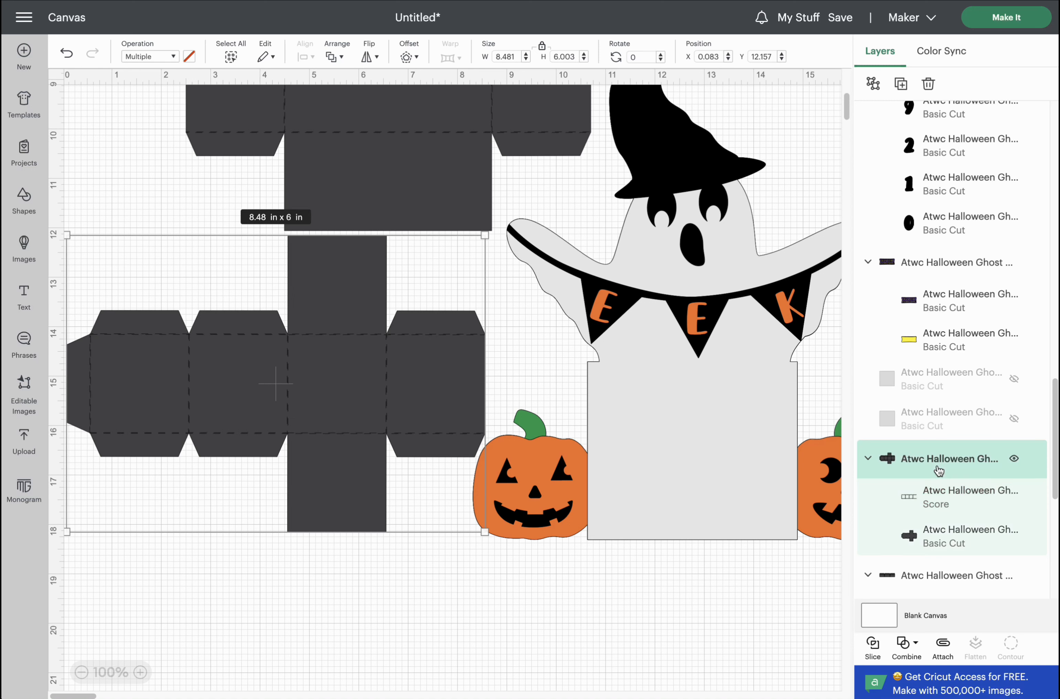
pyautogui.click(943, 647)
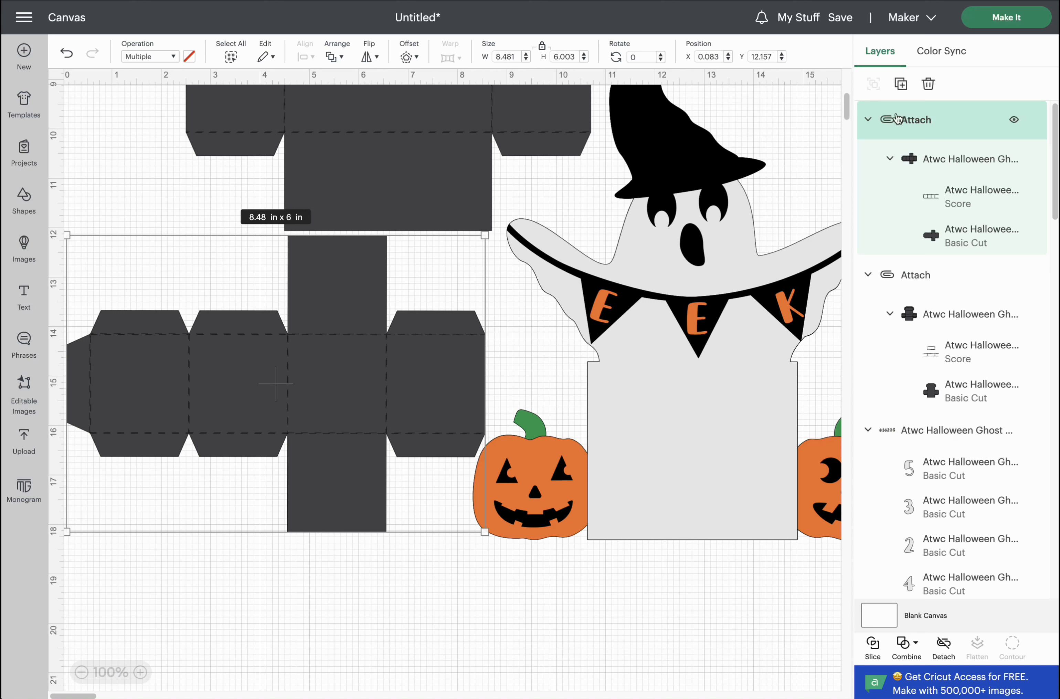
pyautogui.click(904, 89)
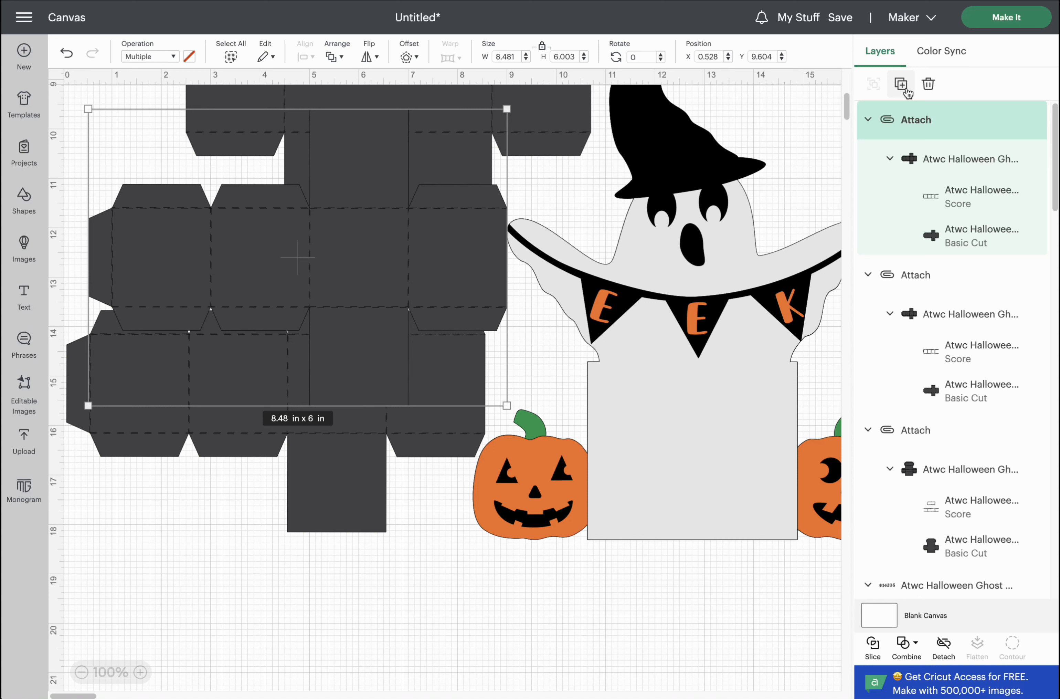
# Set the long strip's dashed lines to Score and attach them to its 11.5 x 2.624 in outline.
pyautogui.scroll(-2, 967, 366)
pyautogui.scroll(-10, 967, 367)
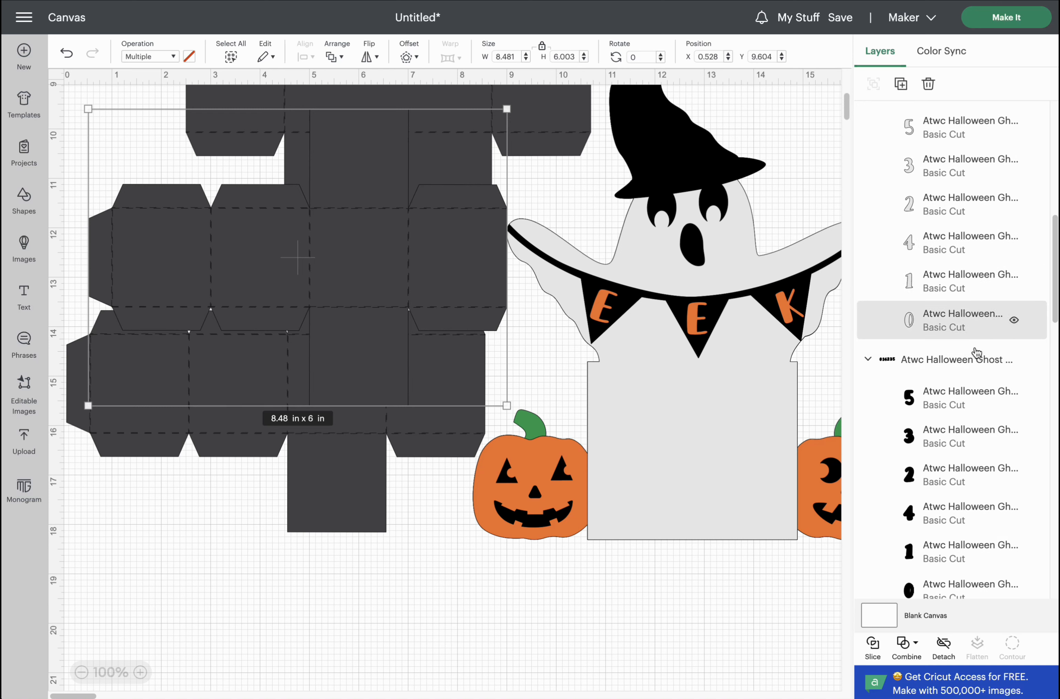
pyautogui.moveTo(1054, 269); pyautogui.dragTo(1034, 490)
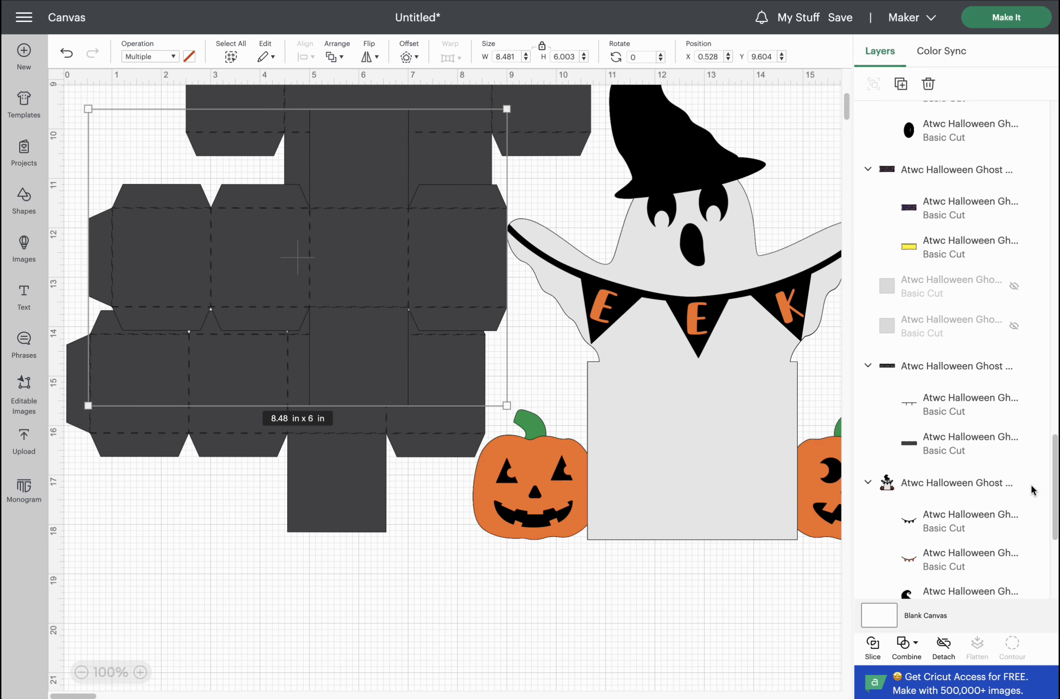
pyautogui.click(930, 403)
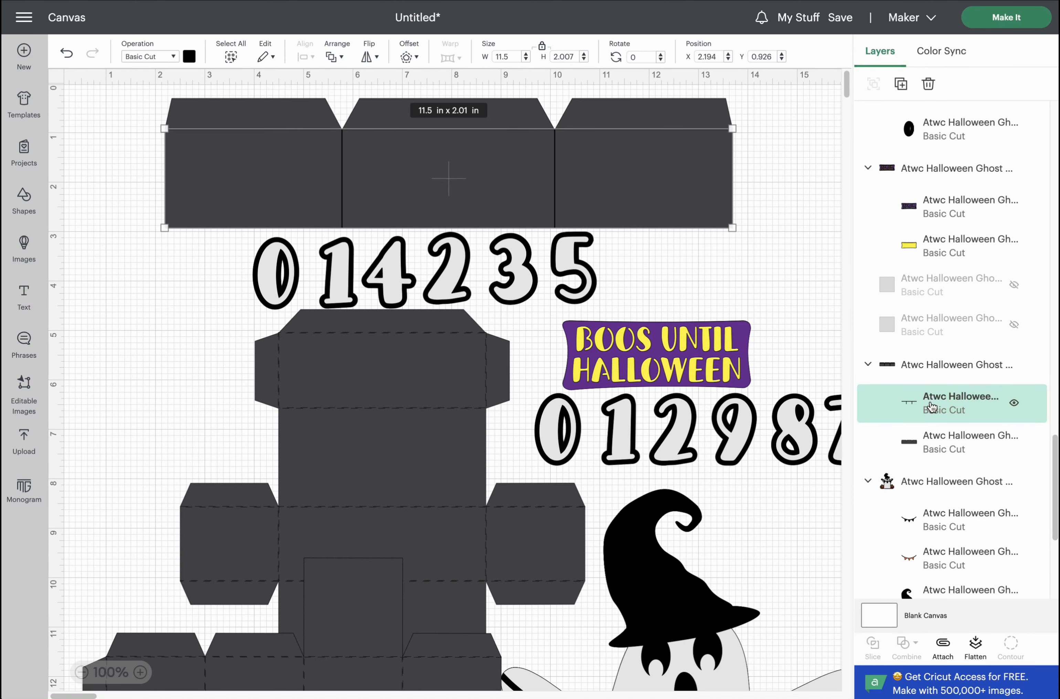
pyautogui.click(173, 57)
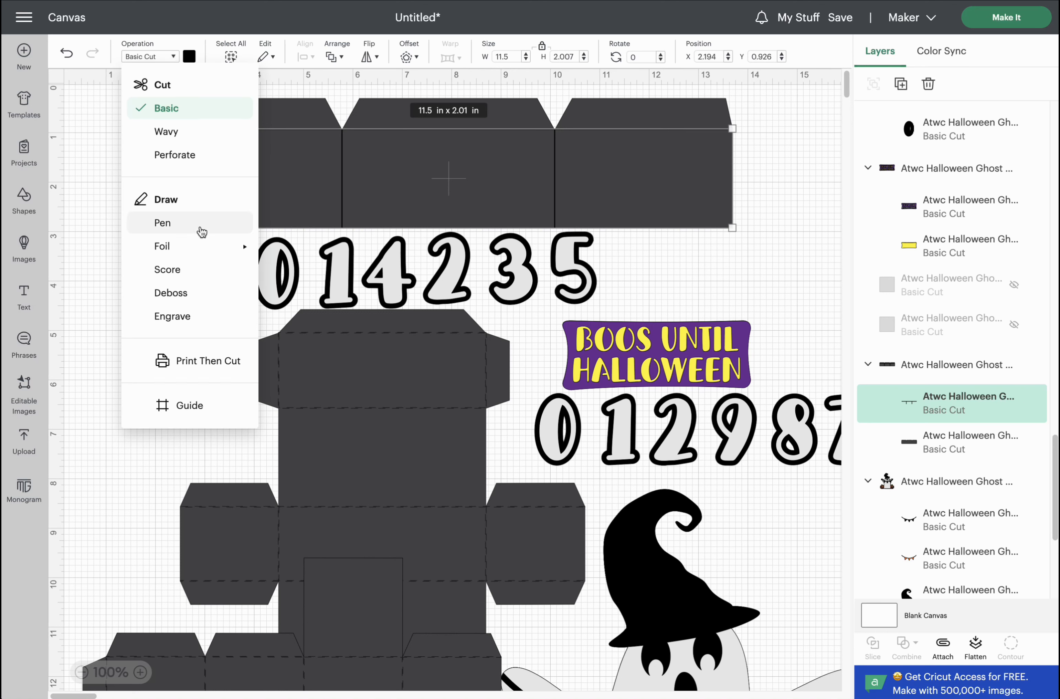
pyautogui.click(180, 272)
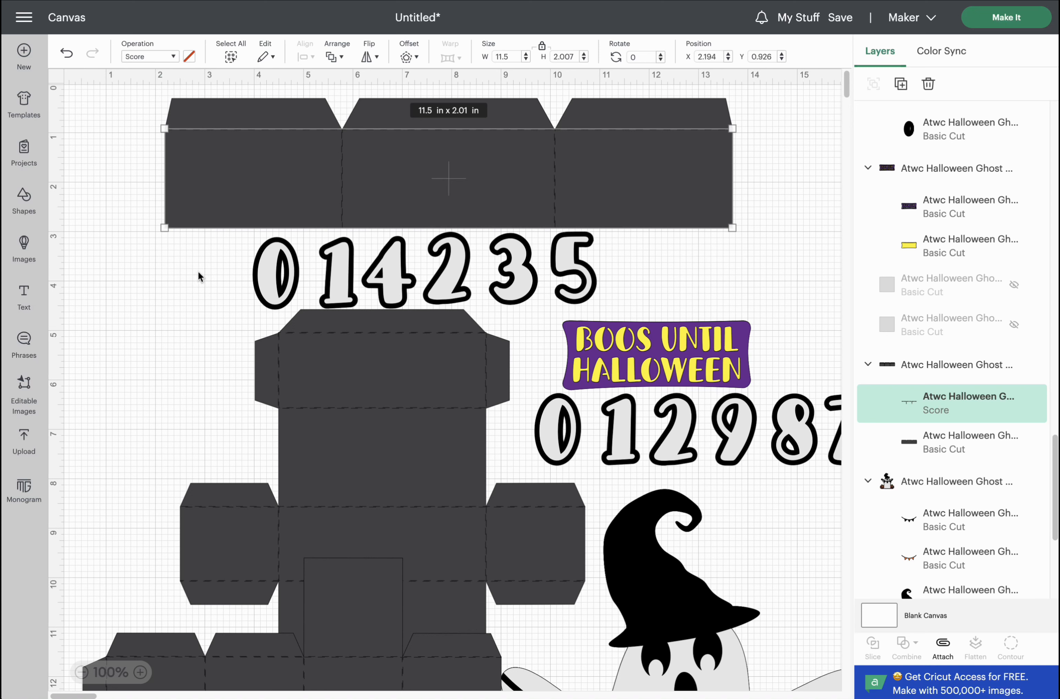
pyautogui.click(928, 366)
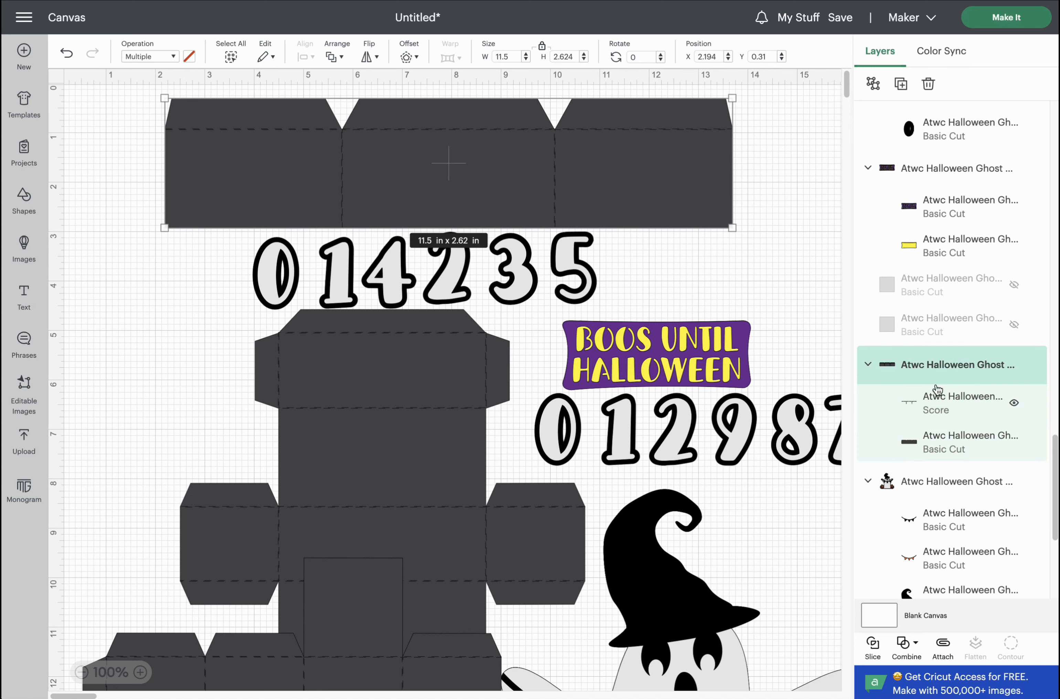
pyautogui.click(942, 646)
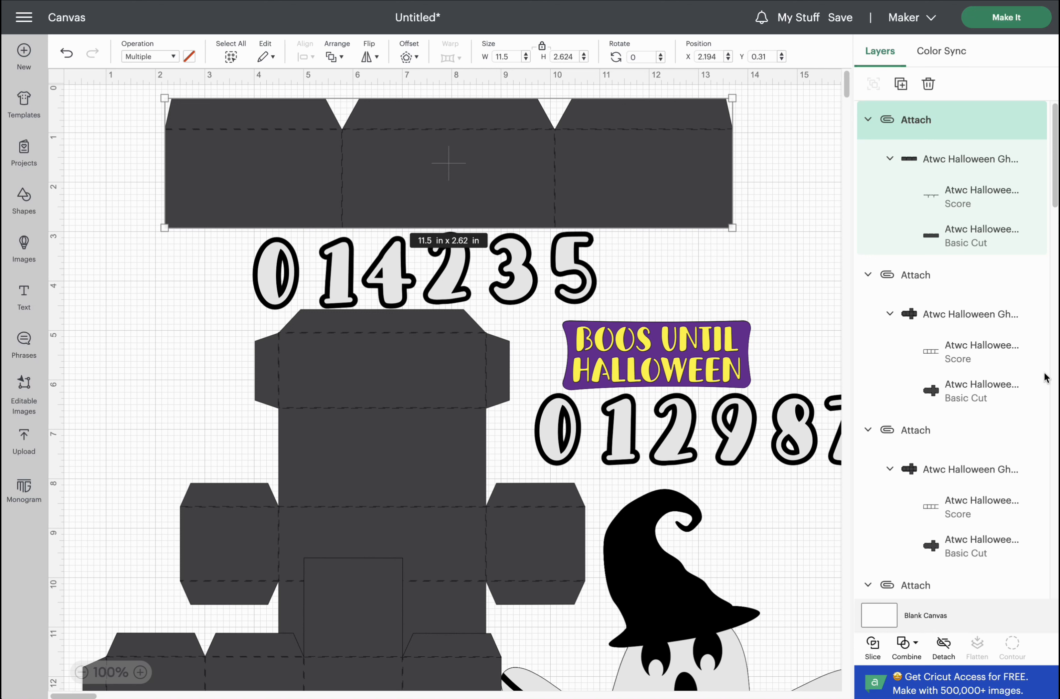
pyautogui.click(960, 242)
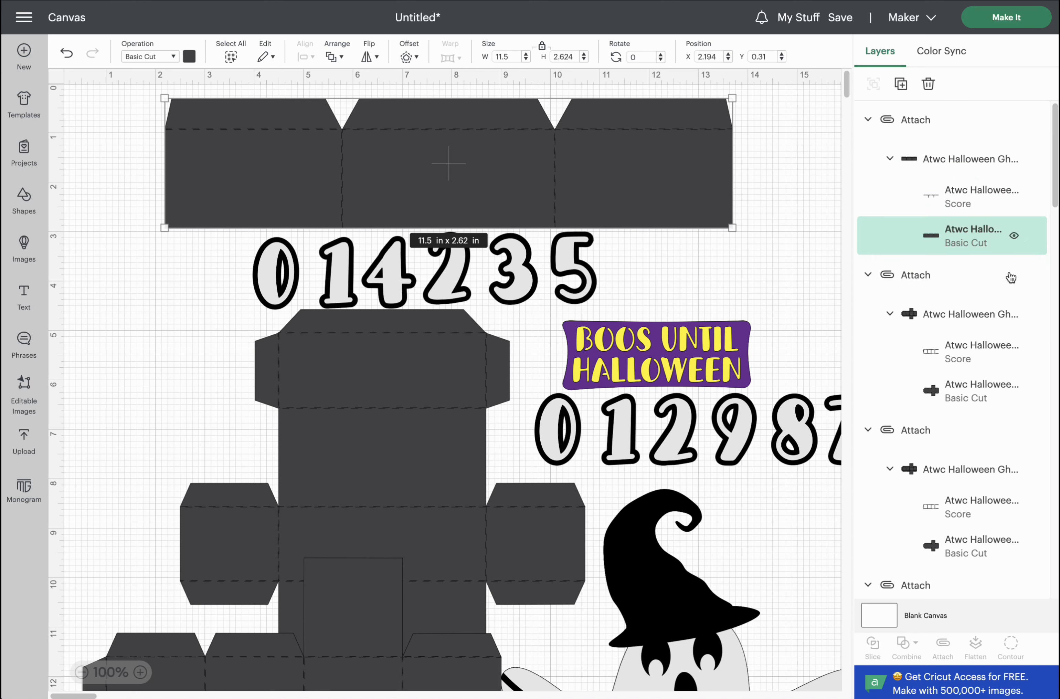
# Change the selected box pieces' cut layers to black.
pyautogui.keyDown('shift'); pyautogui.click(968, 398); pyautogui.keyUp('shift')
pyautogui.keyDown('shift'); pyautogui.click(983, 550); pyautogui.keyUp('shift')
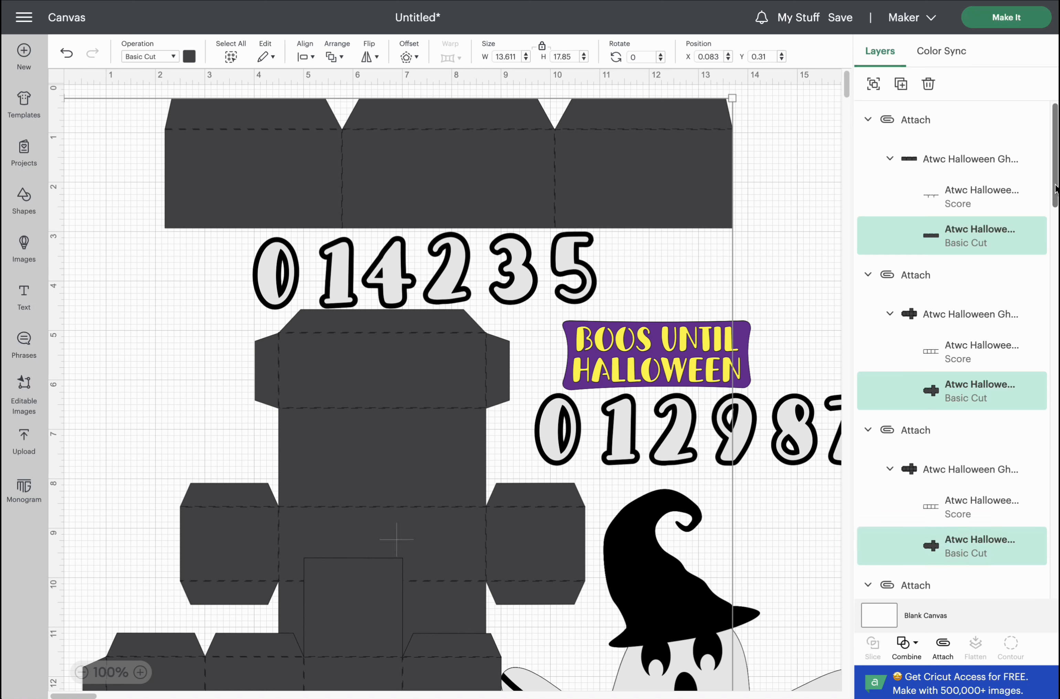
pyautogui.scroll(-2, 1056, 193)
pyautogui.moveTo(1057, 193); pyautogui.dragTo(1058, 221)
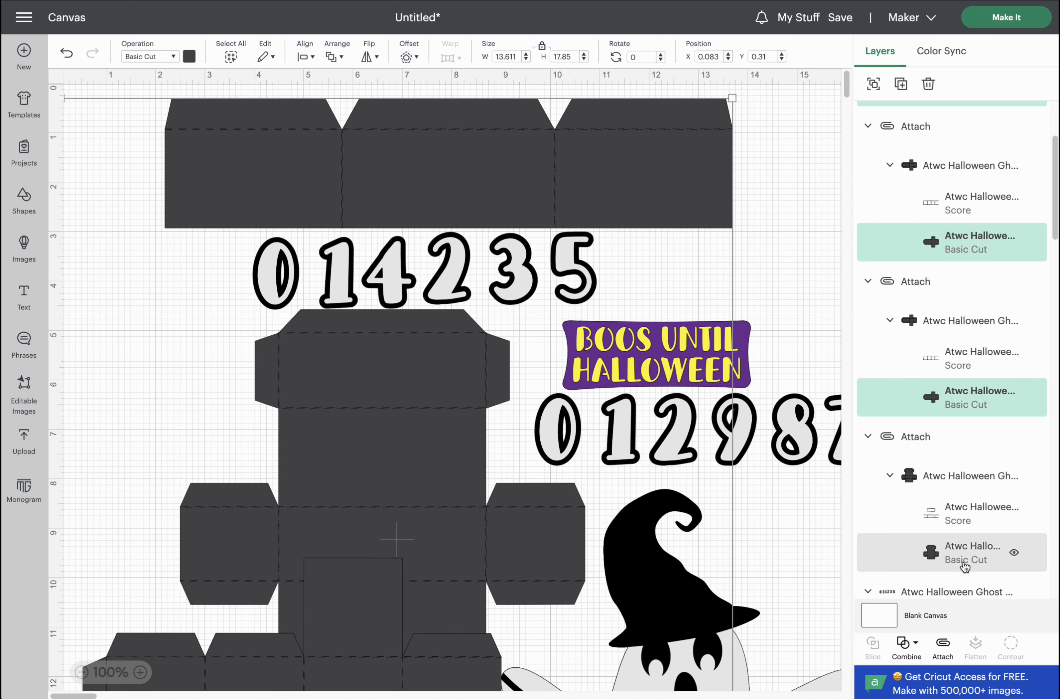
pyautogui.scroll(1, 964, 567)
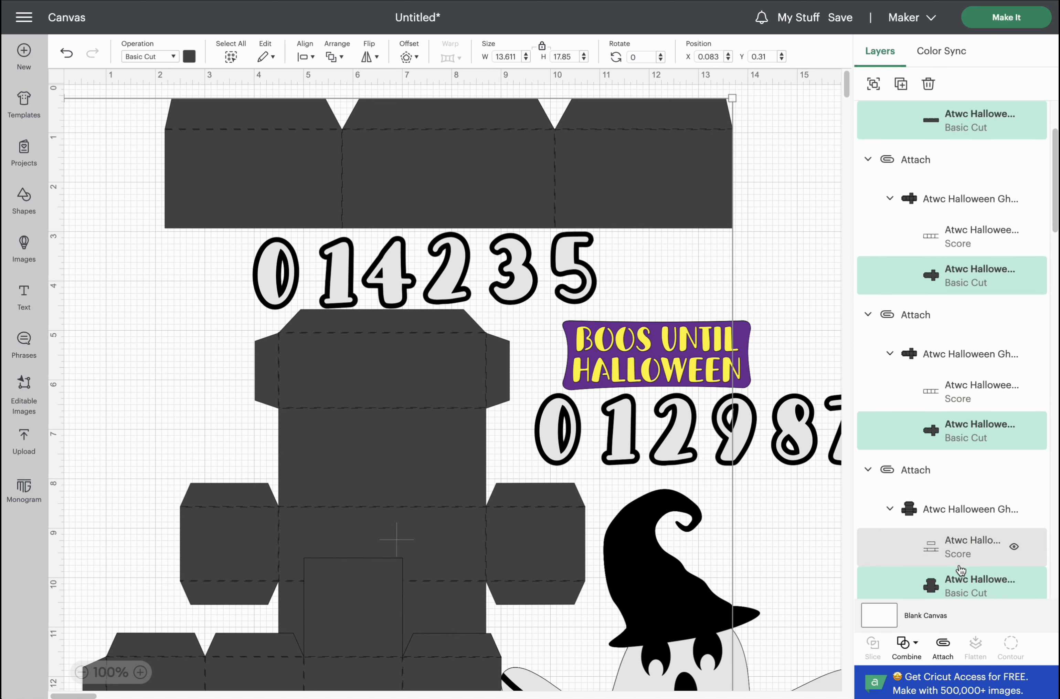
pyautogui.click(191, 59)
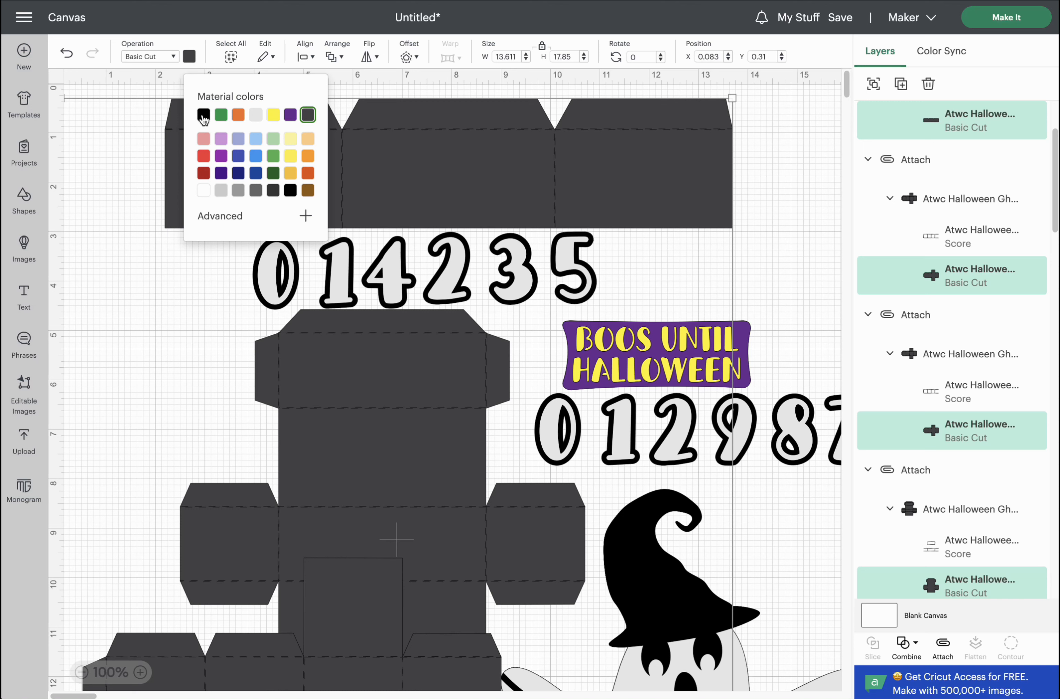
pyautogui.click(203, 116)
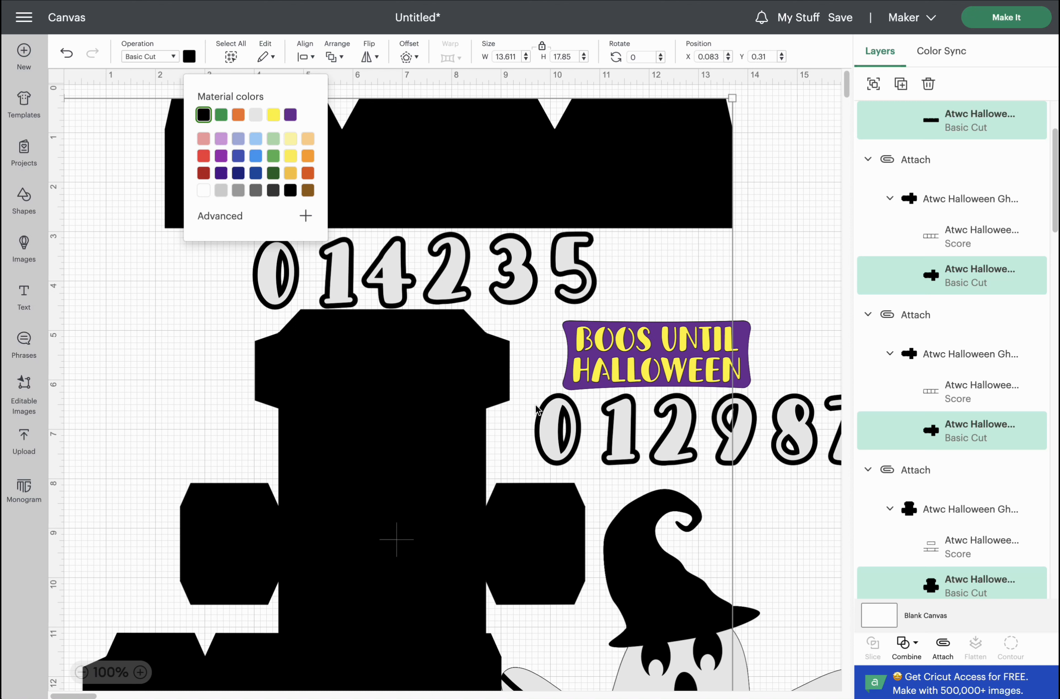
# Hide one black ghost-silhouette layer in the Halloween ghost group.
pyautogui.moveTo(1012, 241)
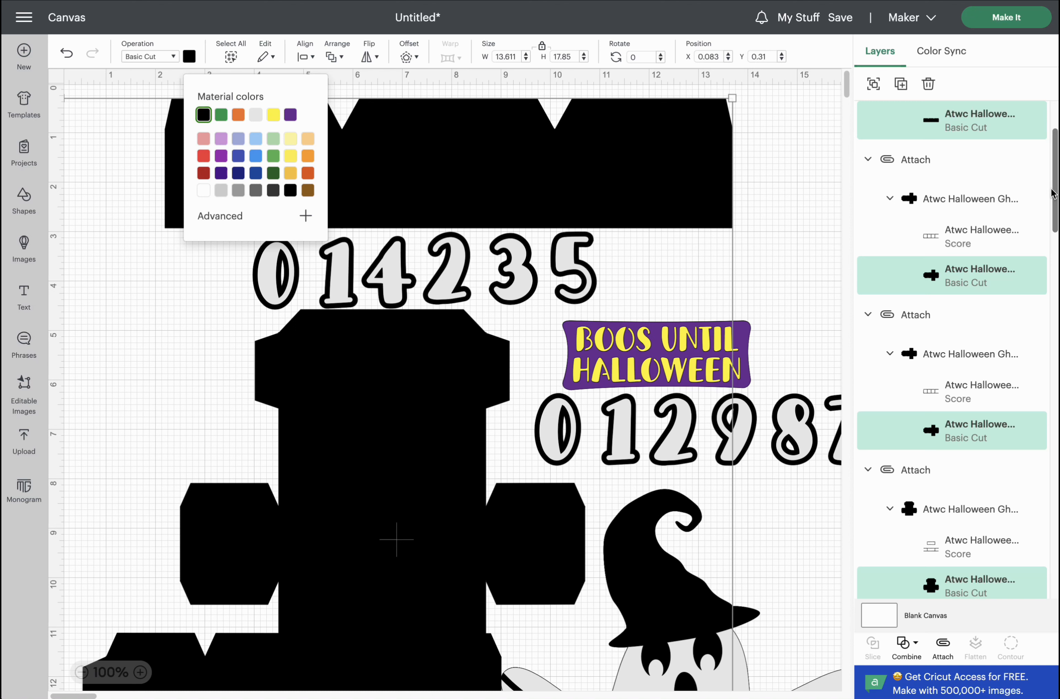
pyautogui.moveTo(1054, 188); pyautogui.dragTo(1016, 531)
pyautogui.scroll(-5, 1016, 540)
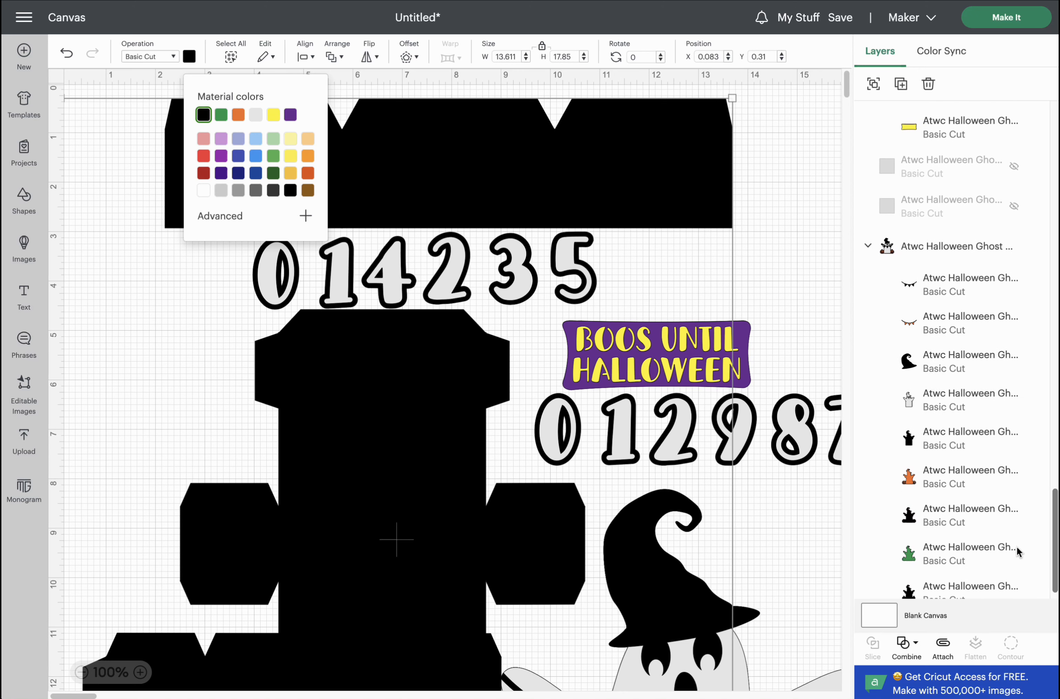
pyautogui.click(957, 512)
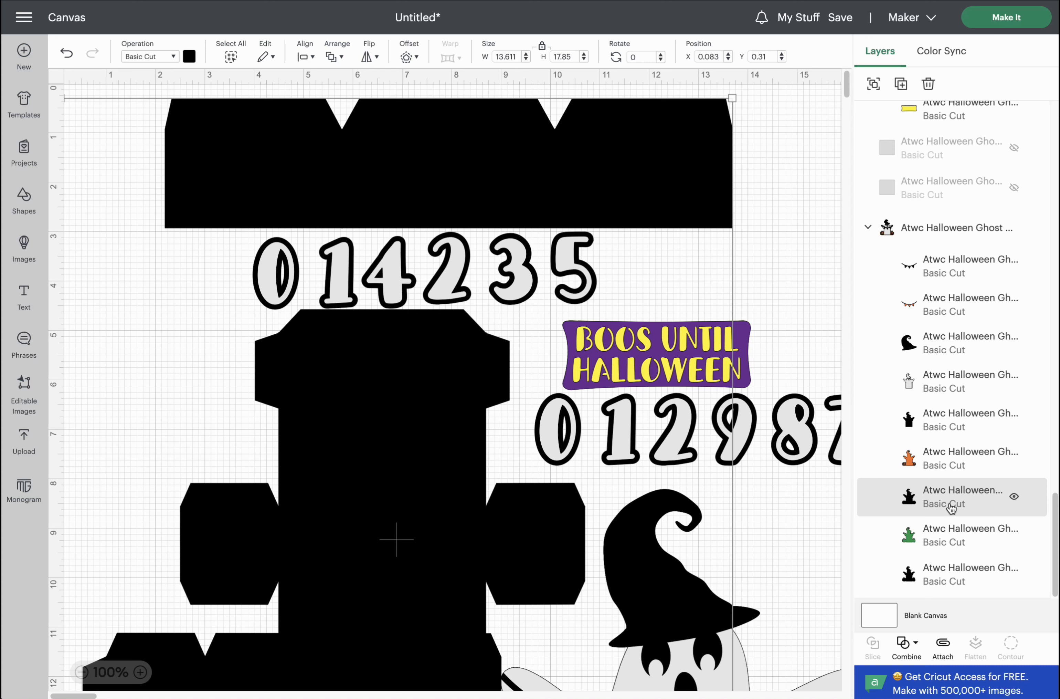
pyautogui.click(1015, 499)
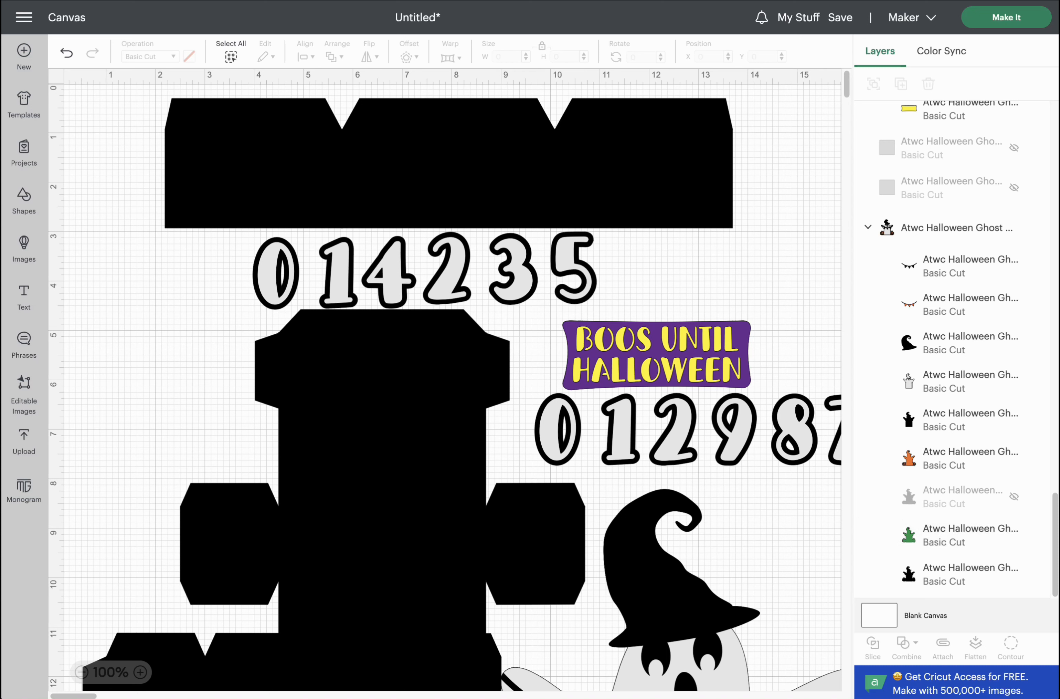
pyautogui.scroll(10, 1019, 249)
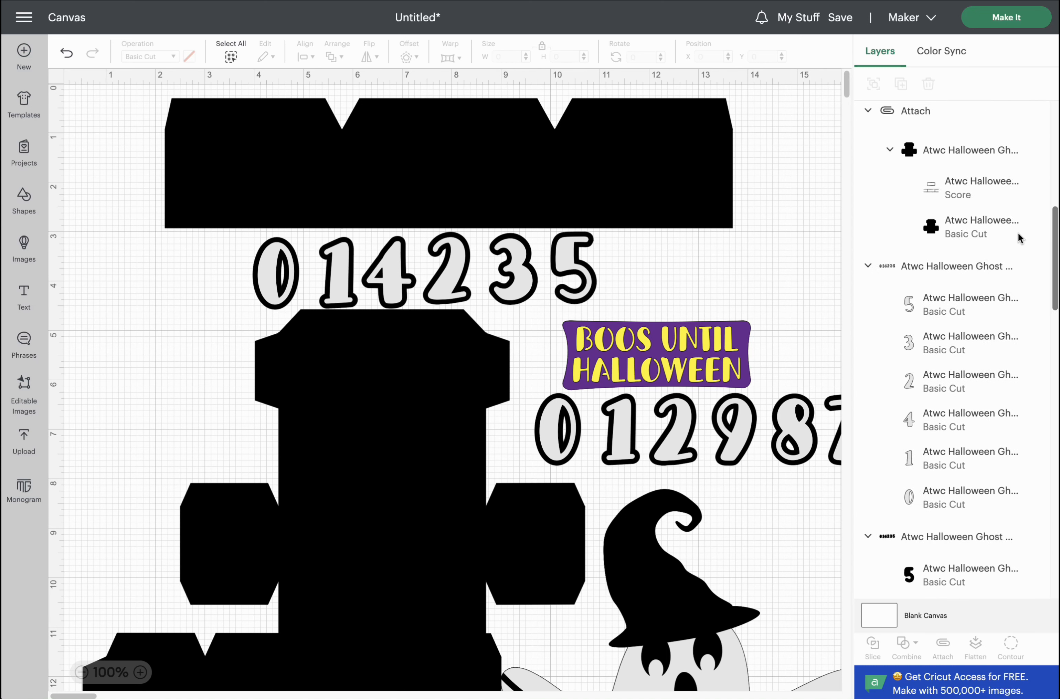
pyautogui.scroll(8, 1016, 191)
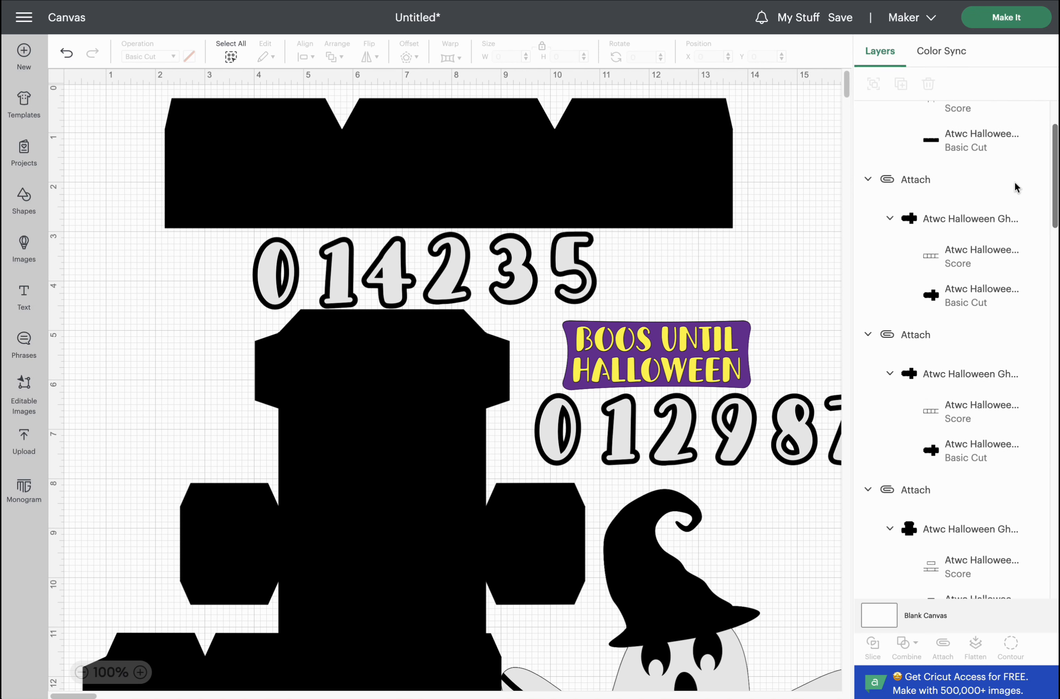
# Send the project to Make on 12 x 12 in mats, giving 11 mats.
pyautogui.click(994, 17)
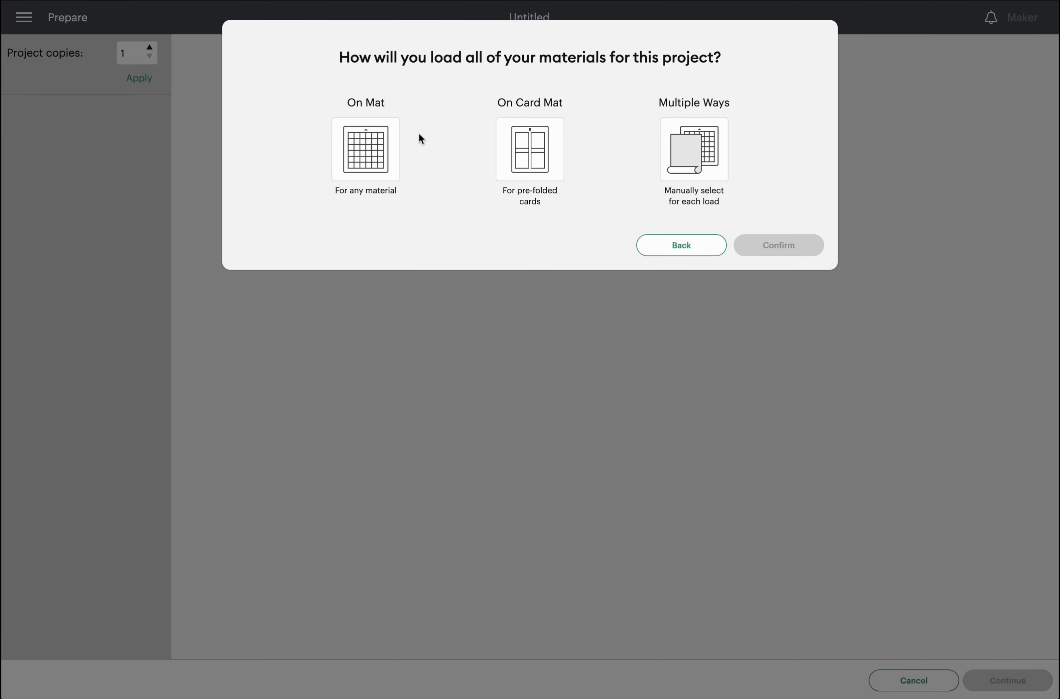
pyautogui.click(377, 159)
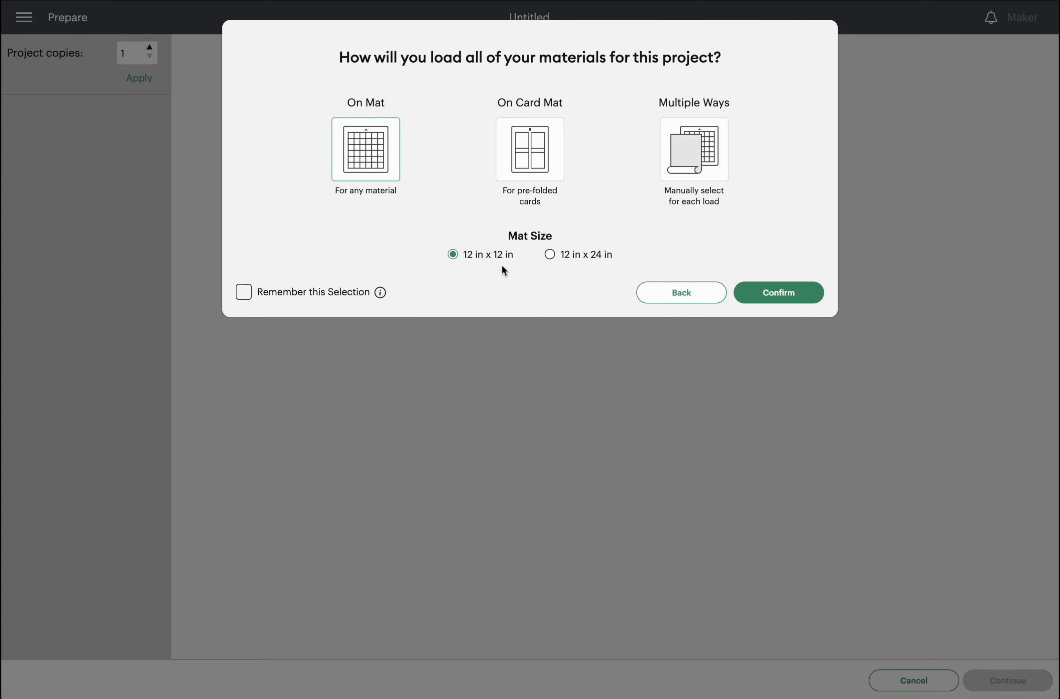
pyautogui.click(773, 297)
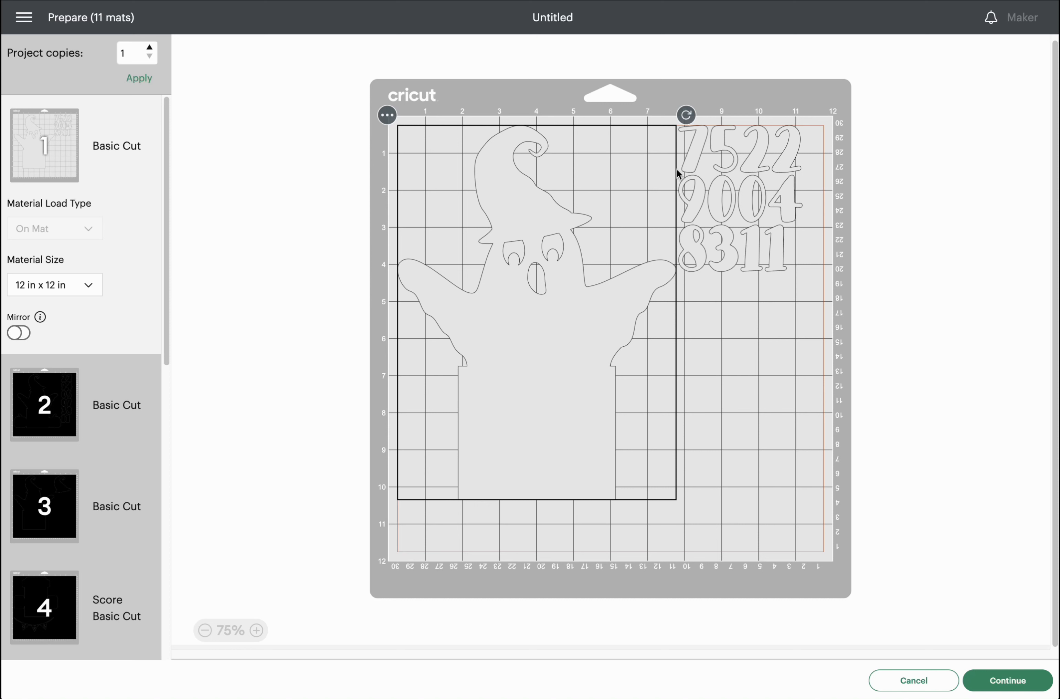
# On mat 1, move the 7, 5, the 22 pair and the 90 pair beside the ghost.
pyautogui.moveTo(691, 158); pyautogui.dragTo(413, 152)
pyautogui.moveTo(722, 147); pyautogui.dragTo(443, 131)
pyautogui.click(796, 147)
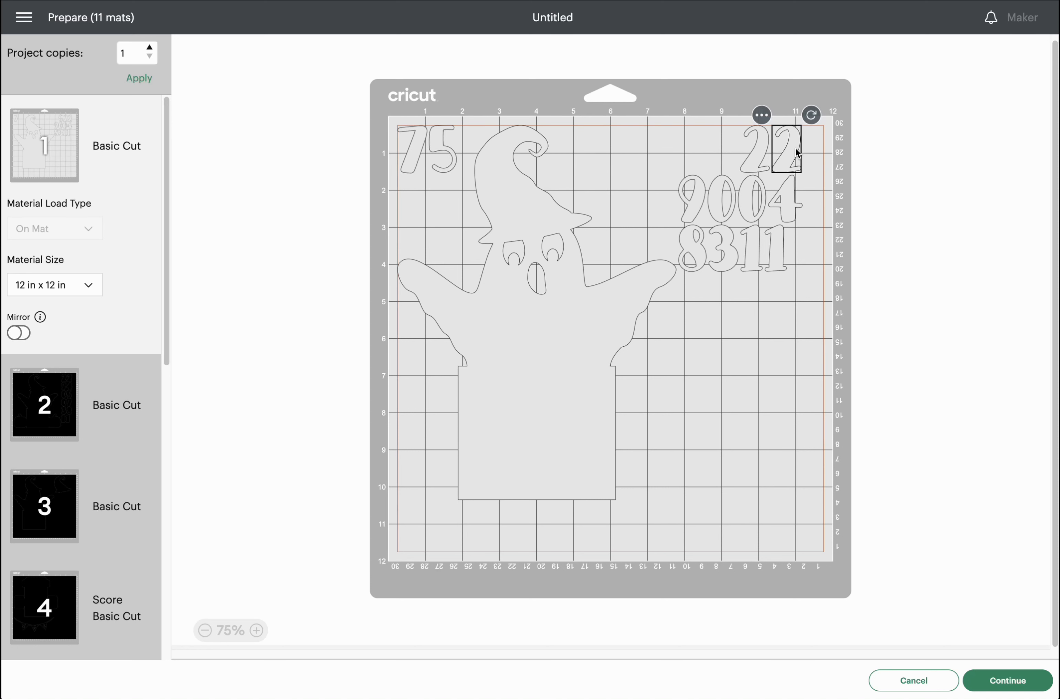
pyautogui.keyDown('shift'); pyautogui.click(753, 154); pyautogui.keyUp('shift')
pyautogui.moveTo(754, 154); pyautogui.dragTo(559, 146)
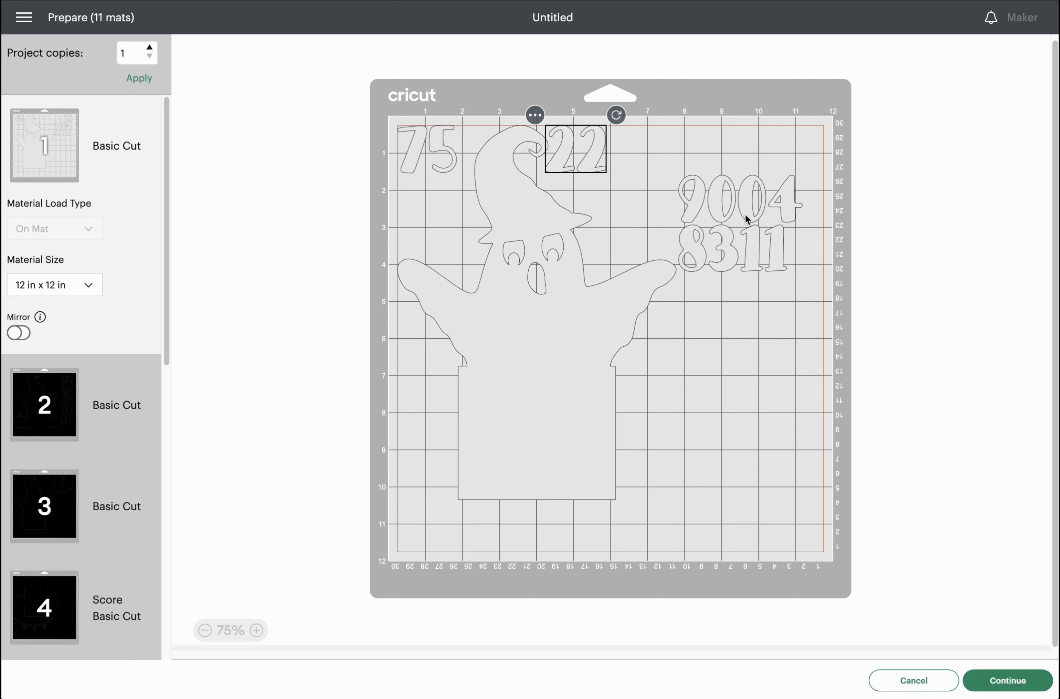
pyautogui.click(726, 208)
pyautogui.keyDown('shift'); pyautogui.click(698, 207); pyautogui.keyUp('shift')
pyautogui.moveTo(698, 207); pyautogui.dragTo(399, 206)
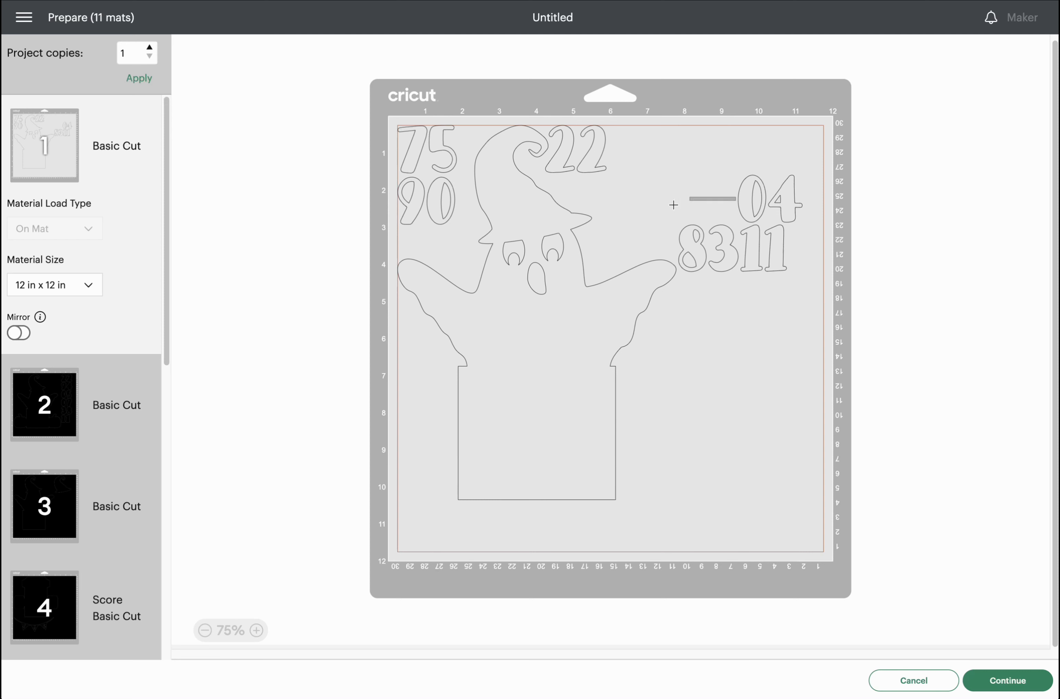
# Fit the 0, 8, 3, 4 and both 1s around the ghost on mat 1, then show mat 2.
pyautogui.click(752, 206)
pyautogui.moveTo(751, 206); pyautogui.dragTo(405, 335)
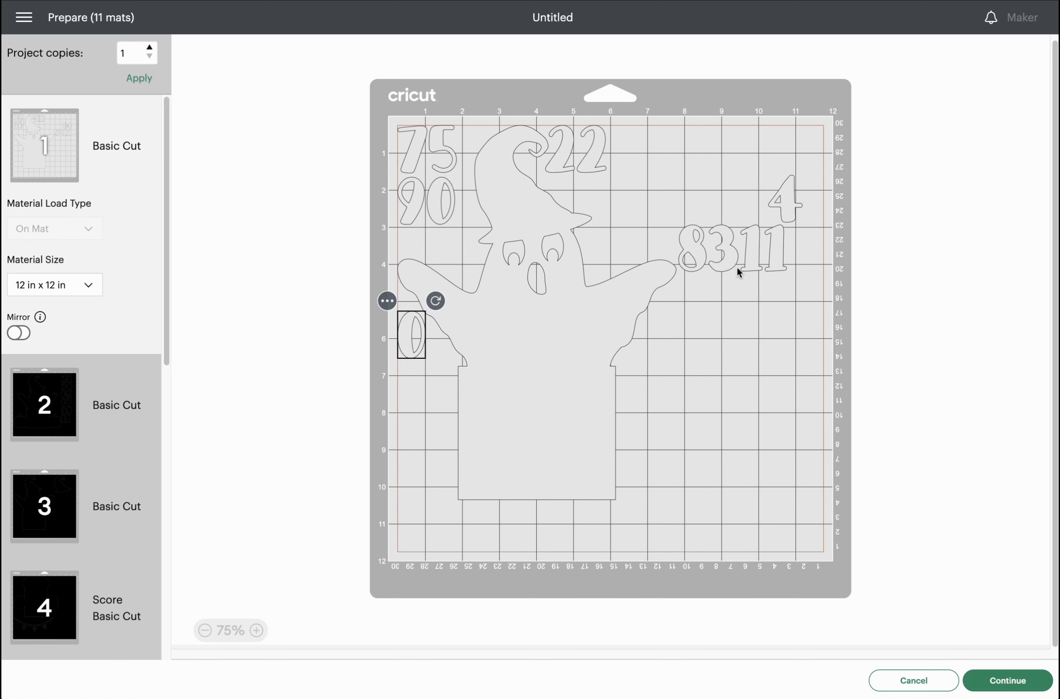
pyautogui.moveTo(750, 255); pyautogui.dragTo(457, 252)
pyautogui.moveTo(692, 247); pyautogui.dragTo(407, 386)
pyautogui.moveTo(728, 258); pyautogui.dragTo(608, 219)
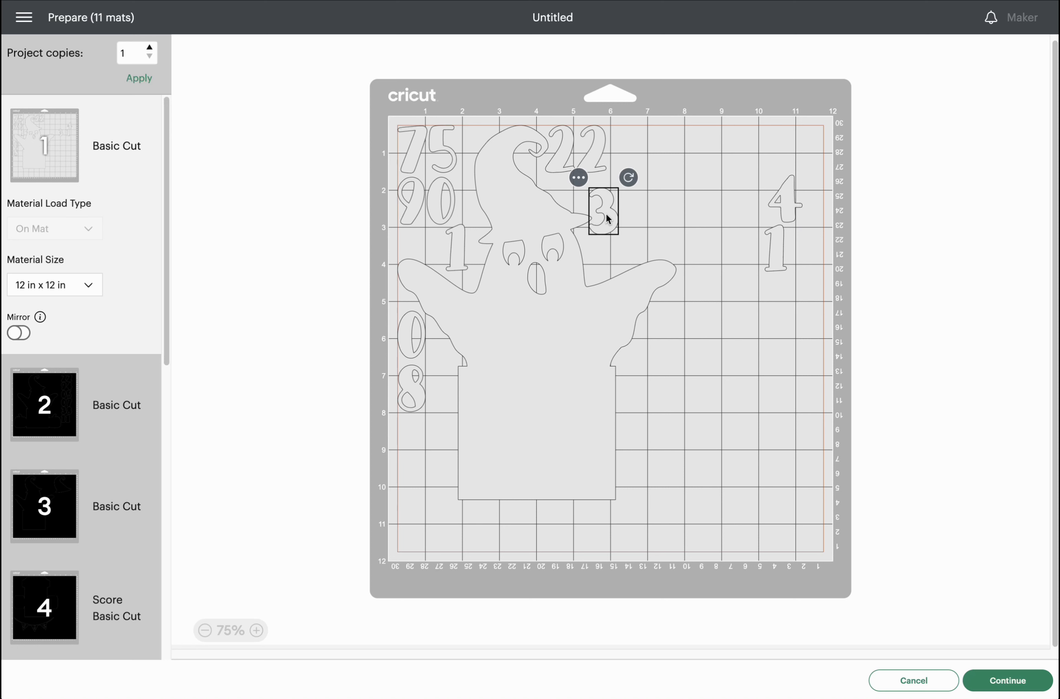
pyautogui.moveTo(783, 198); pyautogui.dragTo(399, 440)
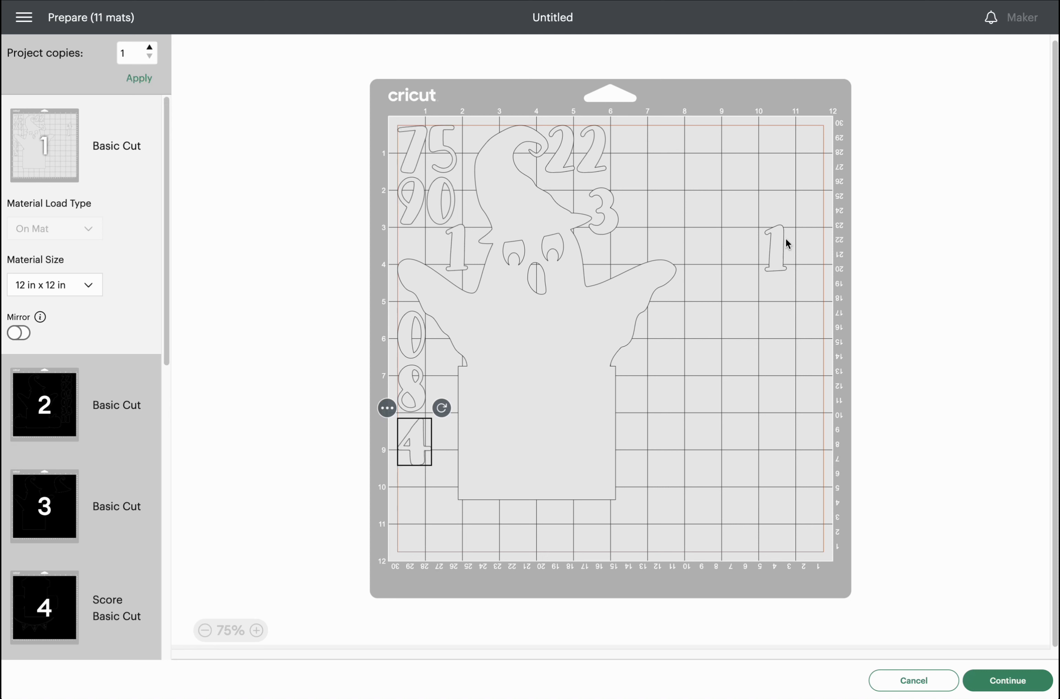
pyautogui.moveTo(784, 241); pyautogui.dragTo(443, 370)
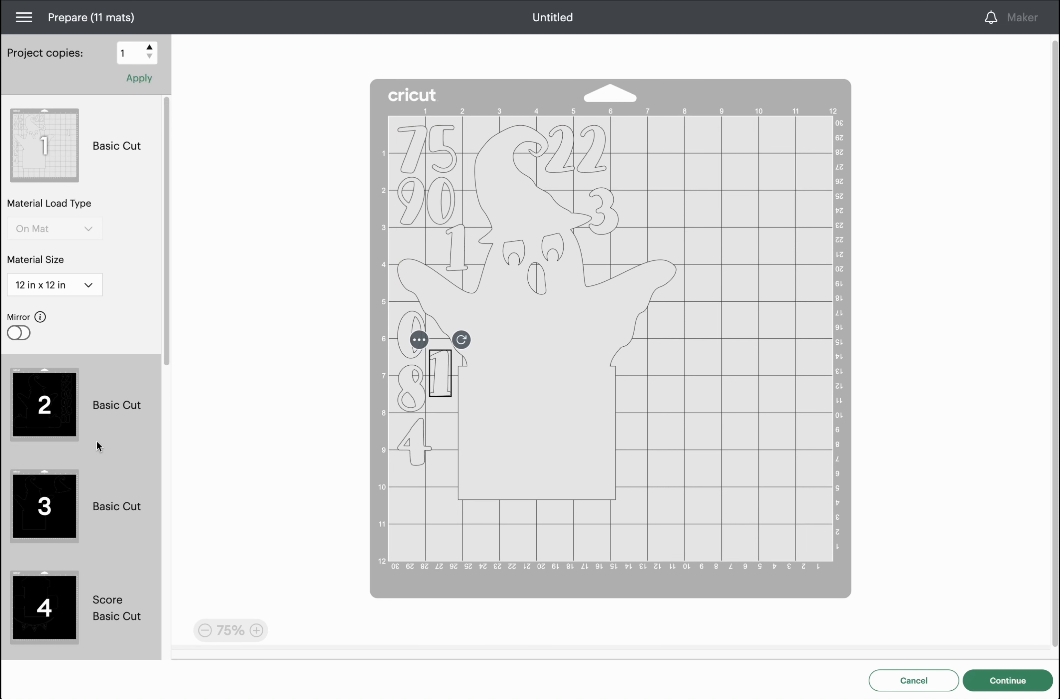
pyautogui.click(24, 416)
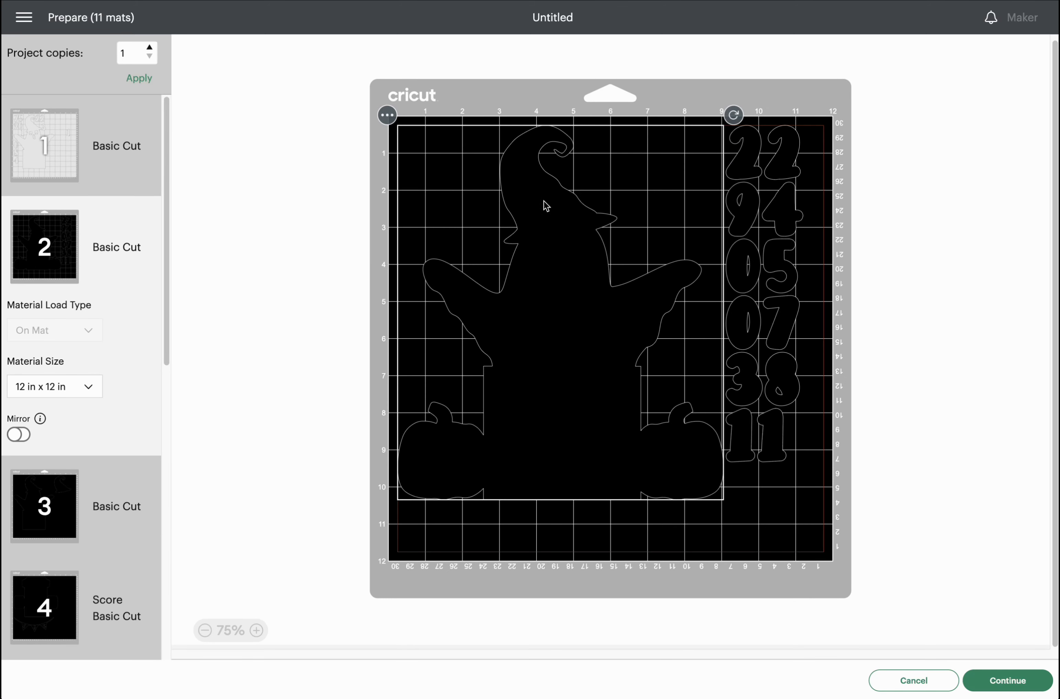
# On mat 2, move the 22 pair to the top-left corner and the 94 pair beneath it.
pyautogui.click(793, 165)
pyautogui.keyDown('shift'); pyautogui.click(748, 169); pyautogui.keyUp('shift')
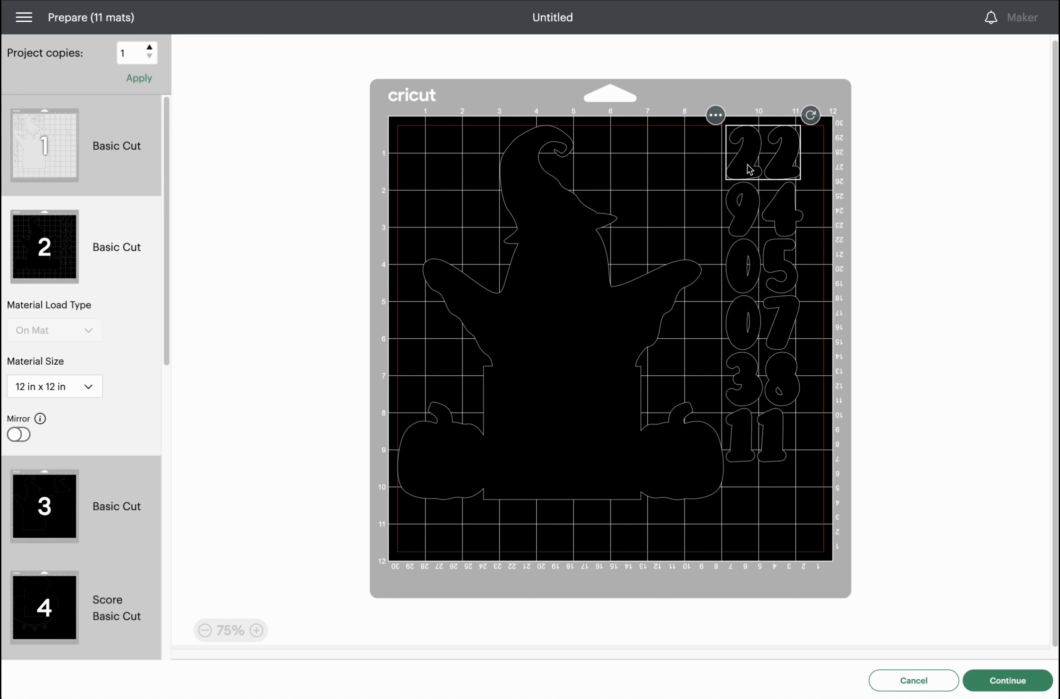
pyautogui.moveTo(749, 168); pyautogui.dragTo(379, 166)
pyautogui.click(407, 161)
pyautogui.keyDown('shift'); pyautogui.click(781, 215); pyautogui.keyUp('shift')
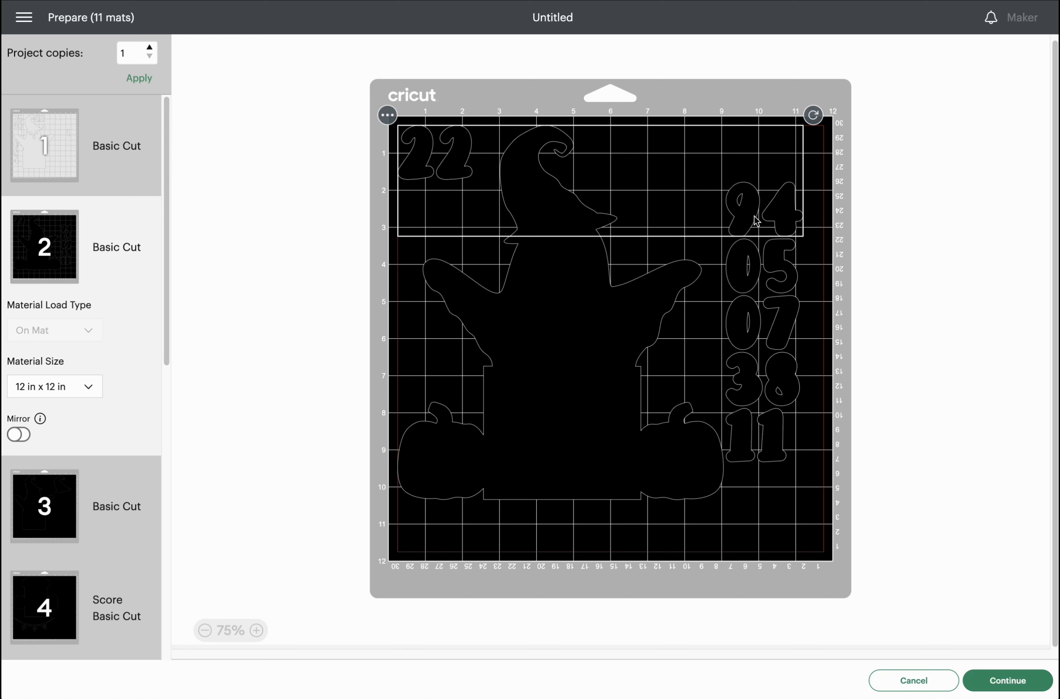
pyautogui.click(807, 209)
pyautogui.click(796, 210)
pyautogui.click(752, 217)
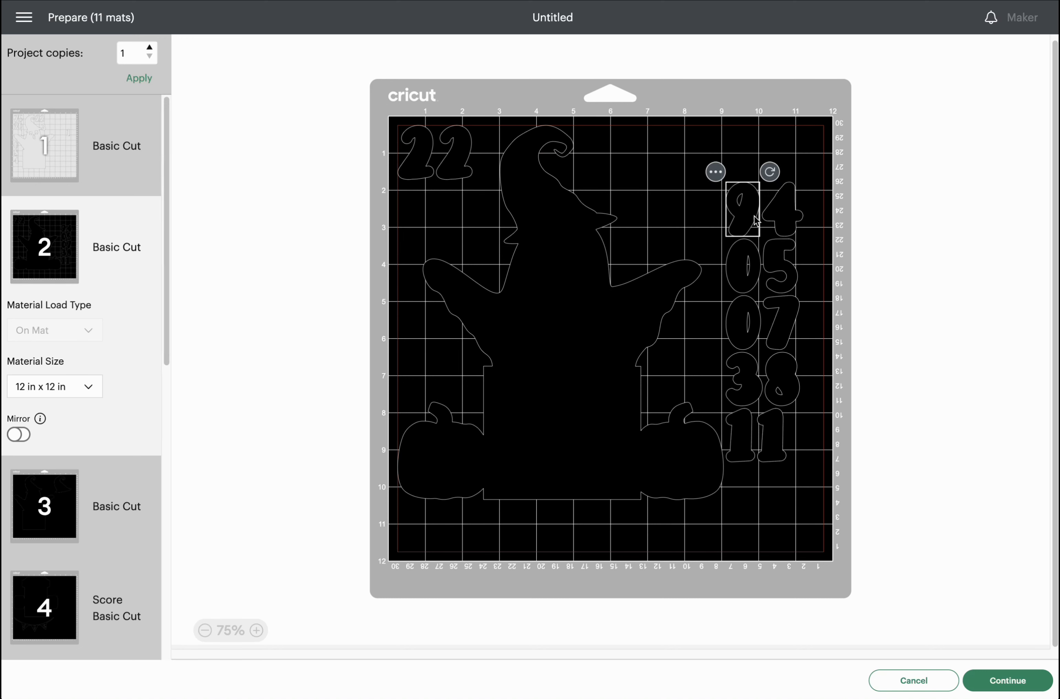
pyautogui.keyDown('shift'); pyautogui.click(793, 214); pyautogui.keyUp('shift')
pyautogui.moveTo(793, 214); pyautogui.dragTo(463, 221)
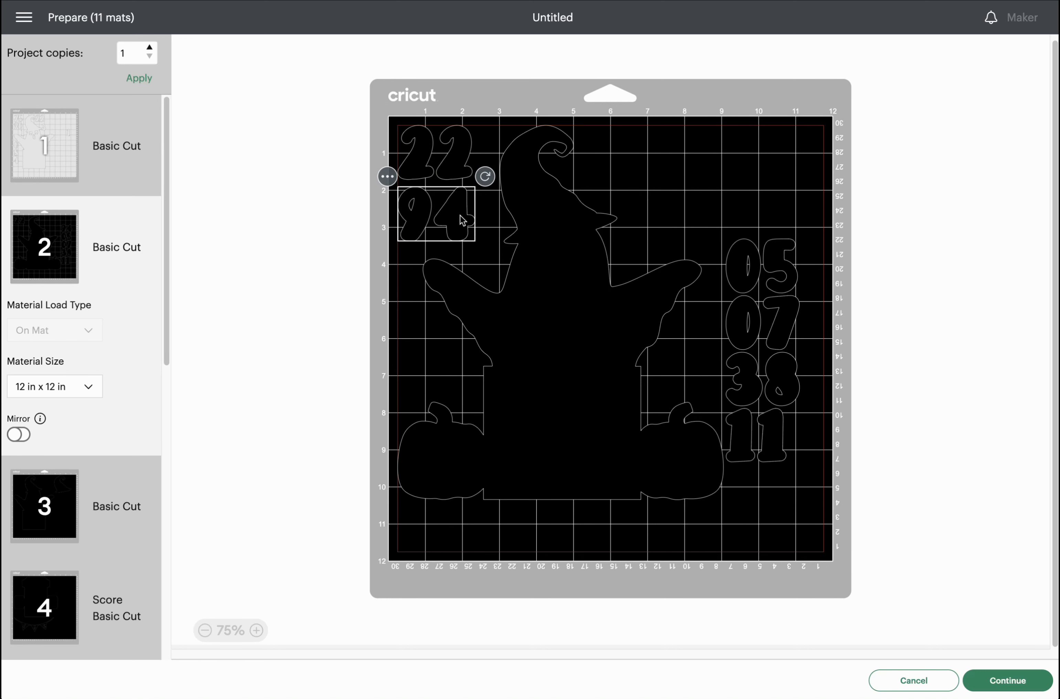
# Place the 05 pair top middle, 07 pair at left edge, and the 3, 8 and two 1s nearby.
pyautogui.click(770, 252)
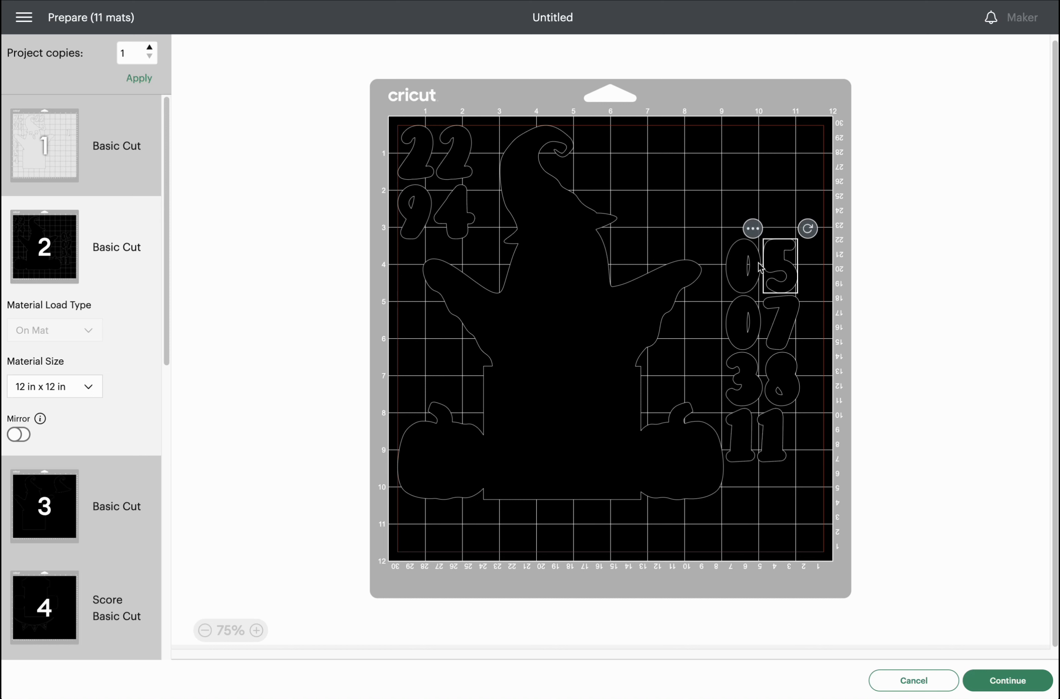
pyautogui.keyDown('shift'); pyautogui.click(747, 274); pyautogui.keyUp('shift')
pyautogui.moveTo(747, 274); pyautogui.dragTo(595, 164)
pyautogui.click(792, 321)
pyautogui.keyDown('shift'); pyautogui.click(738, 330); pyautogui.keyUp('shift')
pyautogui.moveTo(738, 331); pyautogui.dragTo(372, 367)
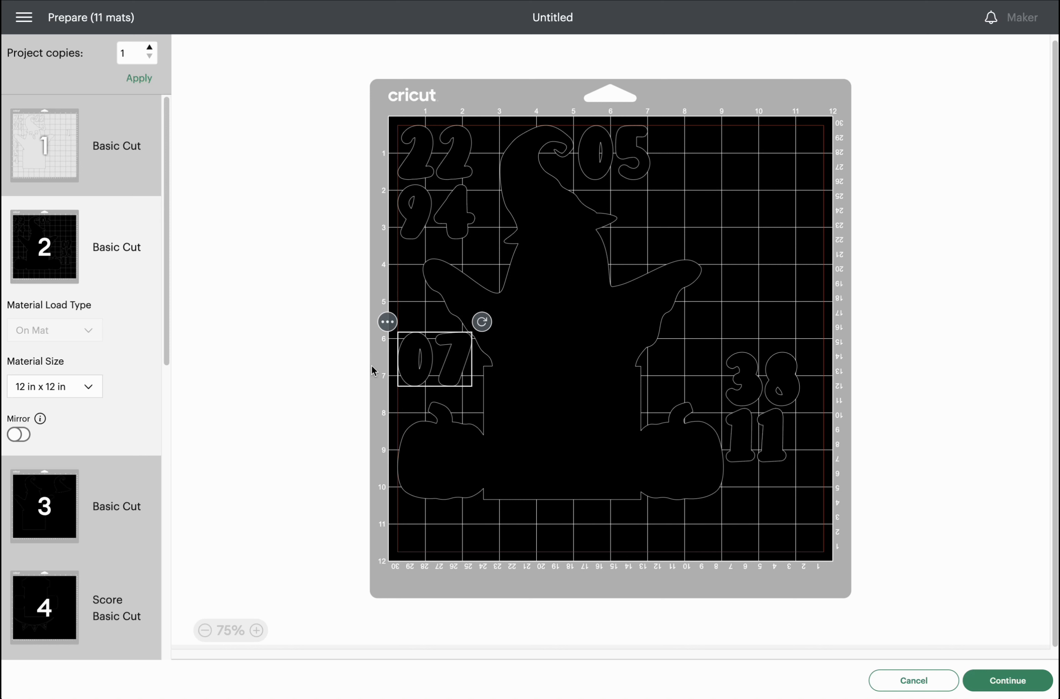
pyautogui.moveTo(746, 376); pyautogui.dragTo(636, 209)
pyautogui.moveTo(781, 386); pyautogui.dragTo(669, 159)
pyautogui.moveTo(742, 438); pyautogui.dragTo(493, 237)
pyautogui.moveTo(782, 437); pyautogui.dragTo(492, 172)
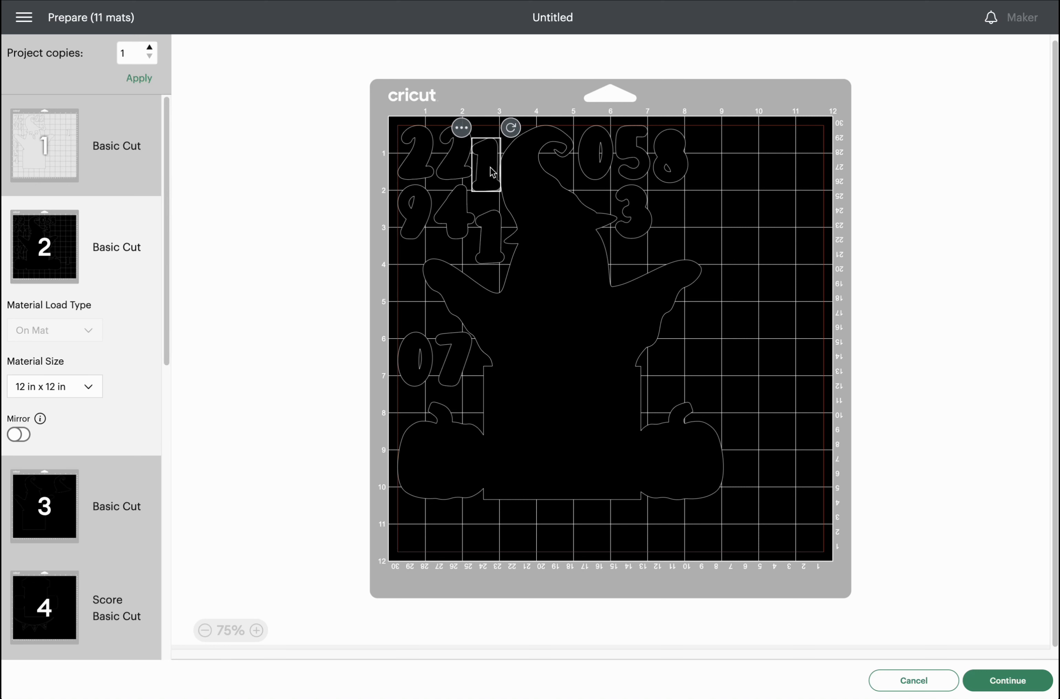
# Shift a 1 to the left edge, nudge the 07 pair and 1 lower, then show mat 3.
pyautogui.click(670, 190)
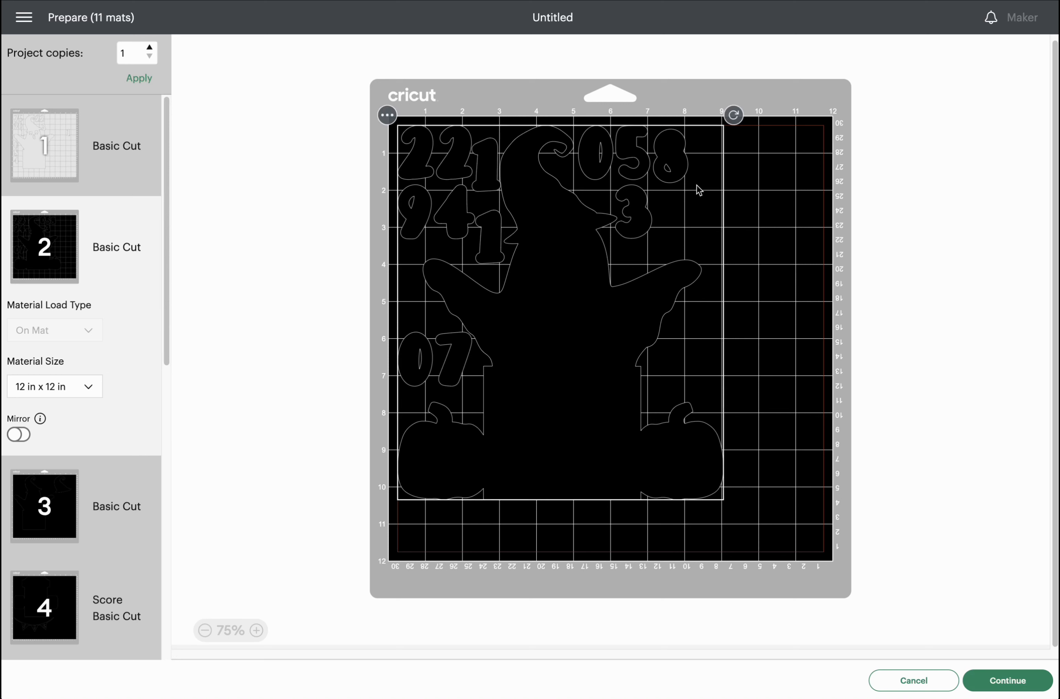
pyautogui.click(489, 177)
pyautogui.moveTo(487, 171); pyautogui.dragTo(371, 309)
pyautogui.click(451, 365)
pyautogui.keyDown('shift'); pyautogui.click(417, 375); pyautogui.keyUp('shift')
pyautogui.moveTo(416, 371); pyautogui.dragTo(417, 383)
pyautogui.moveTo(424, 303); pyautogui.dragTo(423, 312)
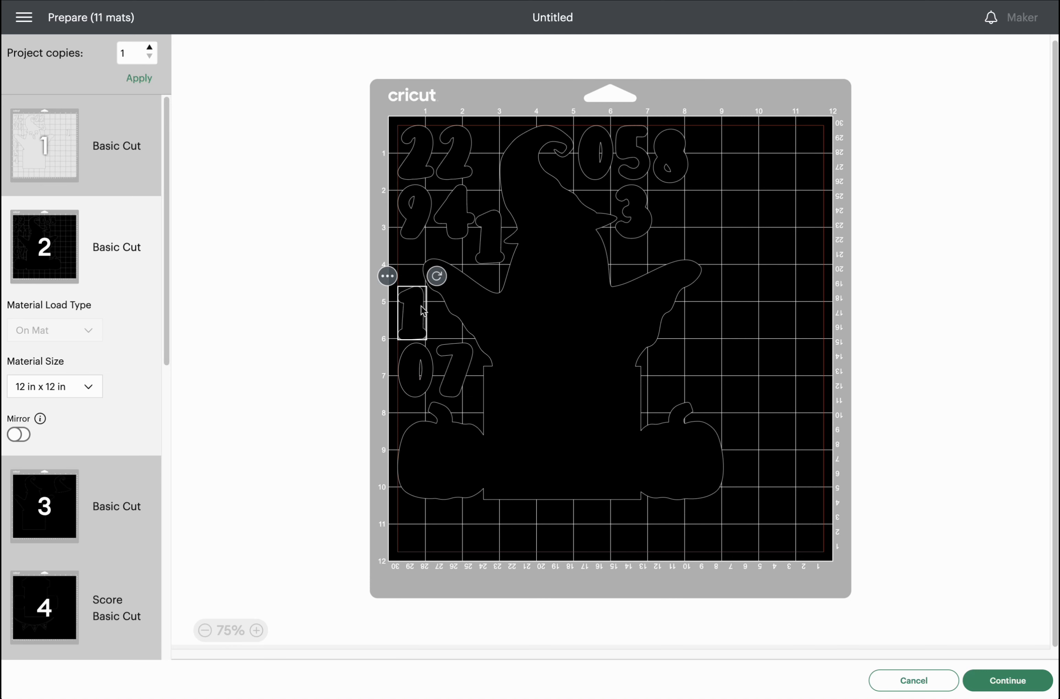
pyautogui.click(27, 535)
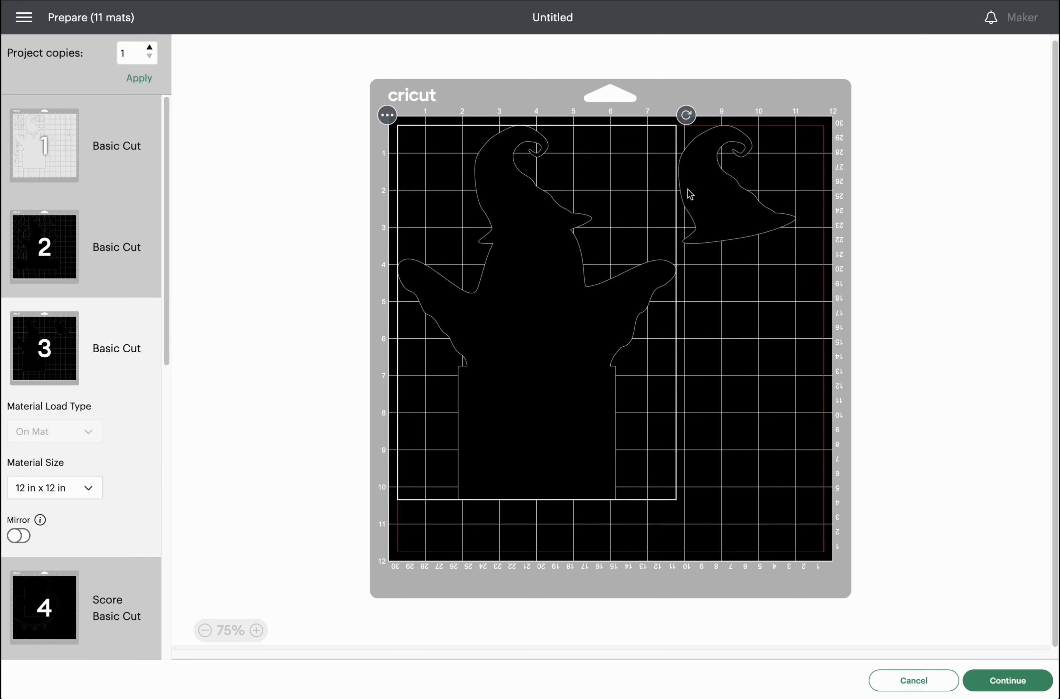
# Move the small witch hat from mat 3 onto mat 2.
pyautogui.click(694, 191)
pyautogui.click(668, 116)
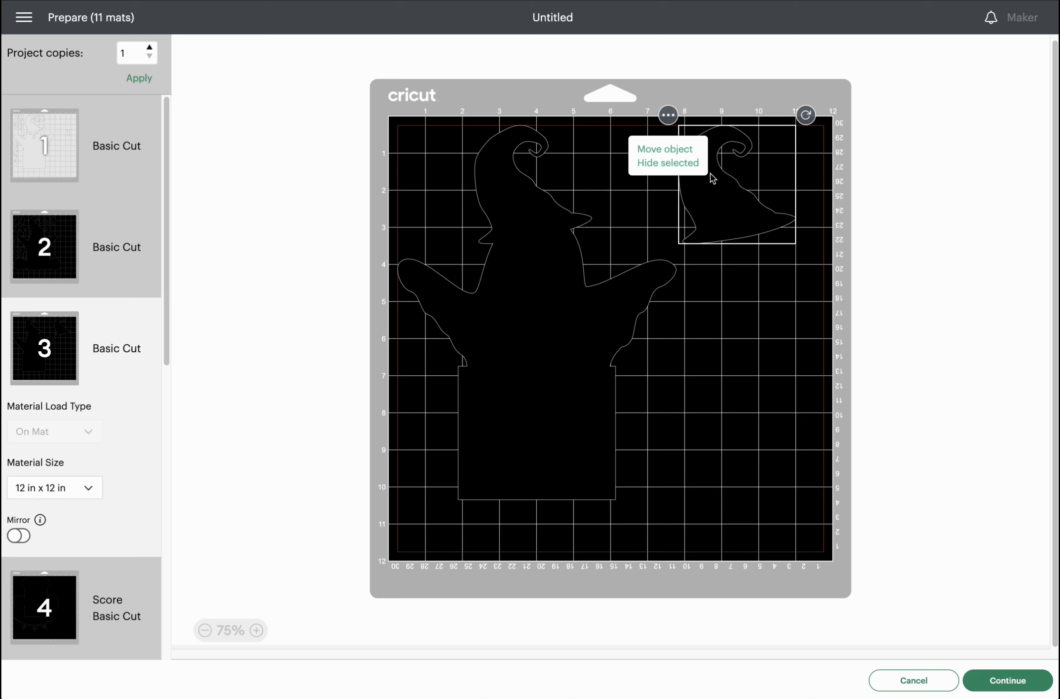
pyautogui.click(674, 152)
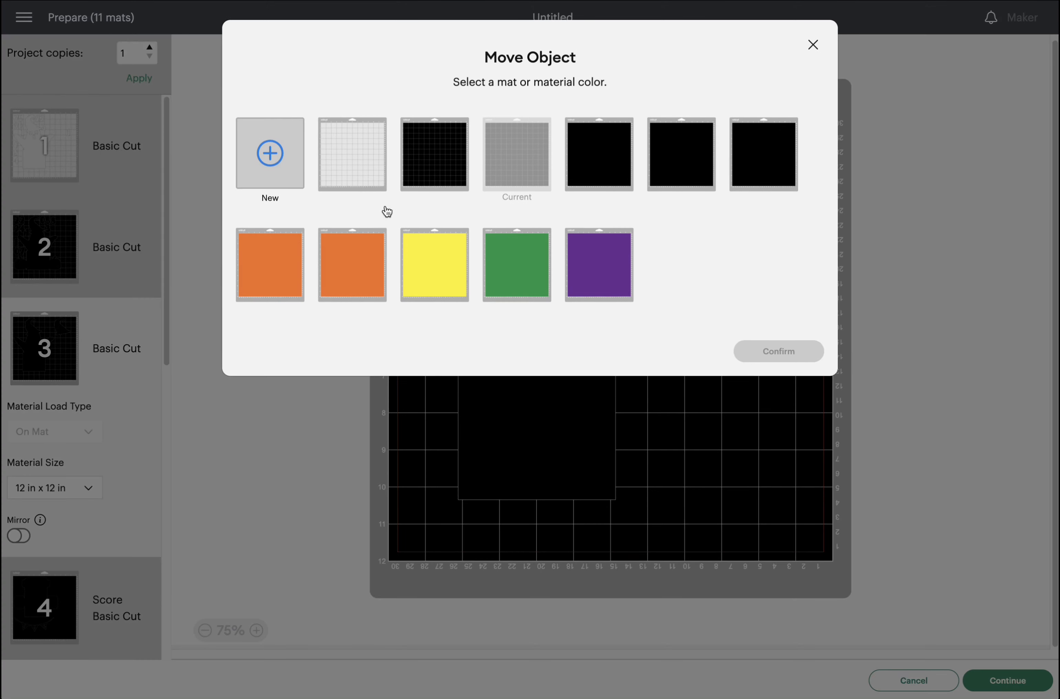
pyautogui.click(444, 143)
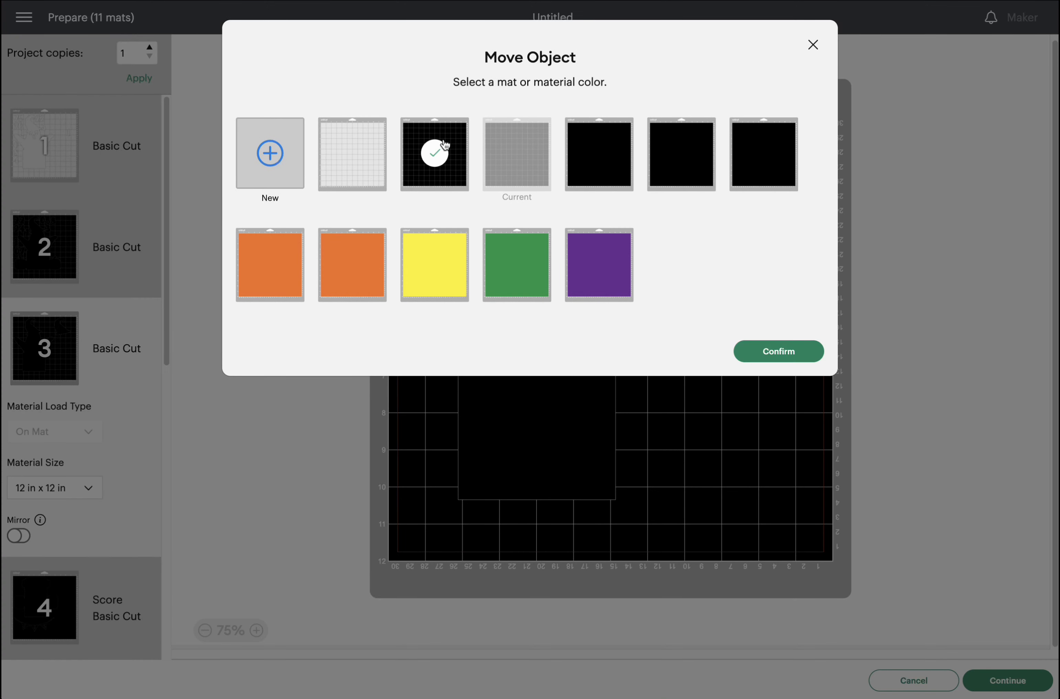
pyautogui.click(799, 358)
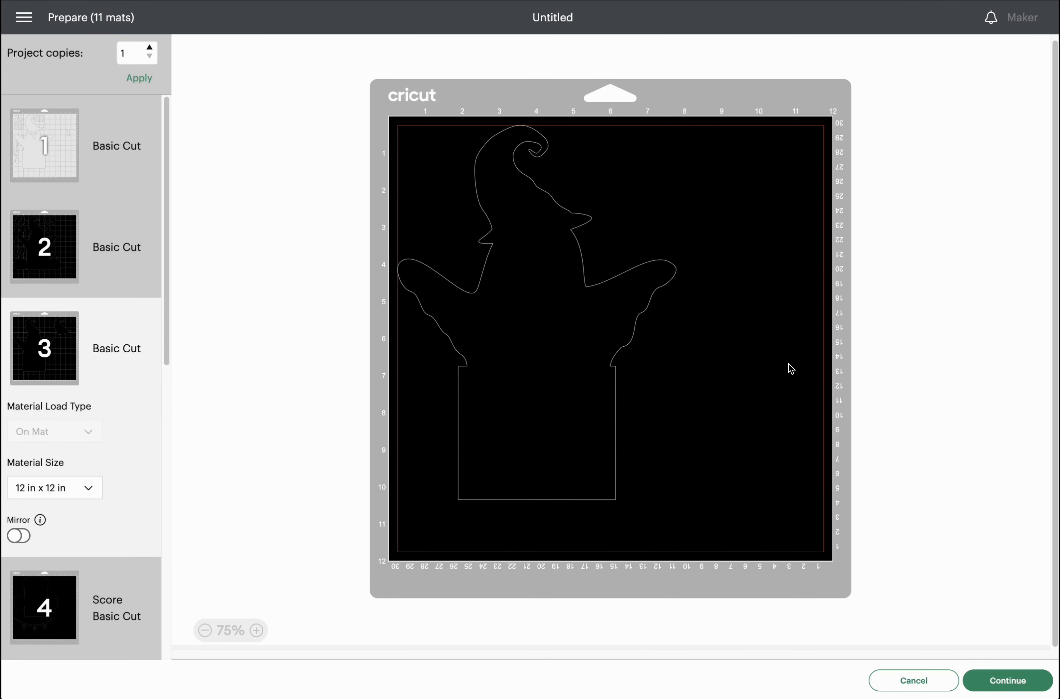
# Turn the hat upside down in mat 2's lower-right corner, then show mat 4.
pyautogui.moveTo(753, 218); pyautogui.dragTo(772, 219)
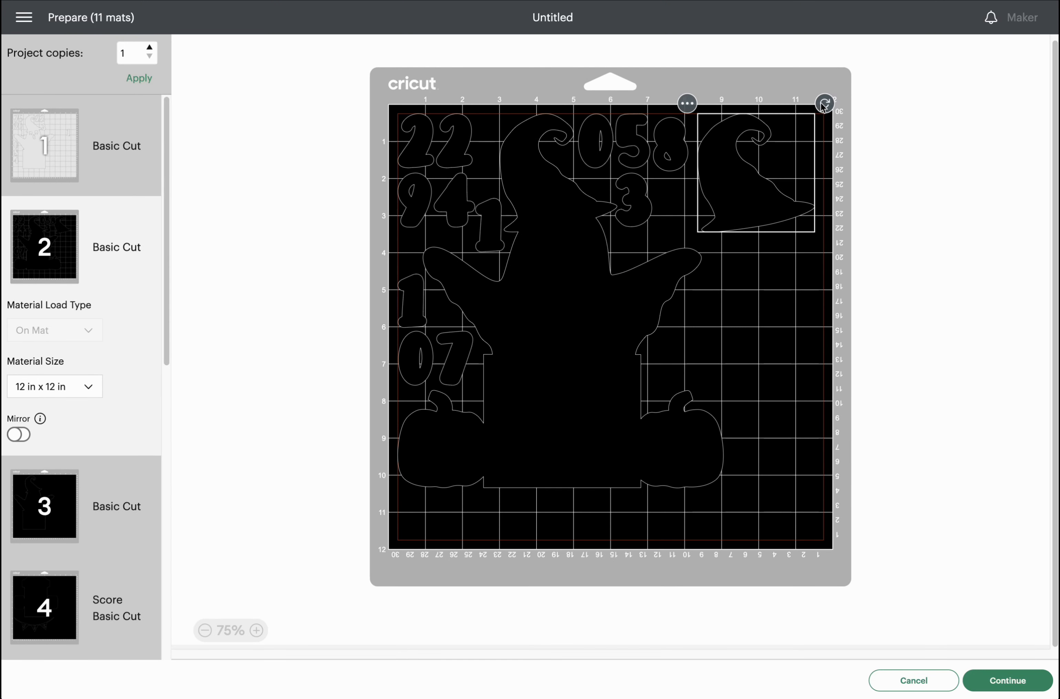
pyautogui.moveTo(827, 108); pyautogui.dragTo(674, 277)
pyautogui.moveTo(781, 202); pyautogui.dragTo(831, 449)
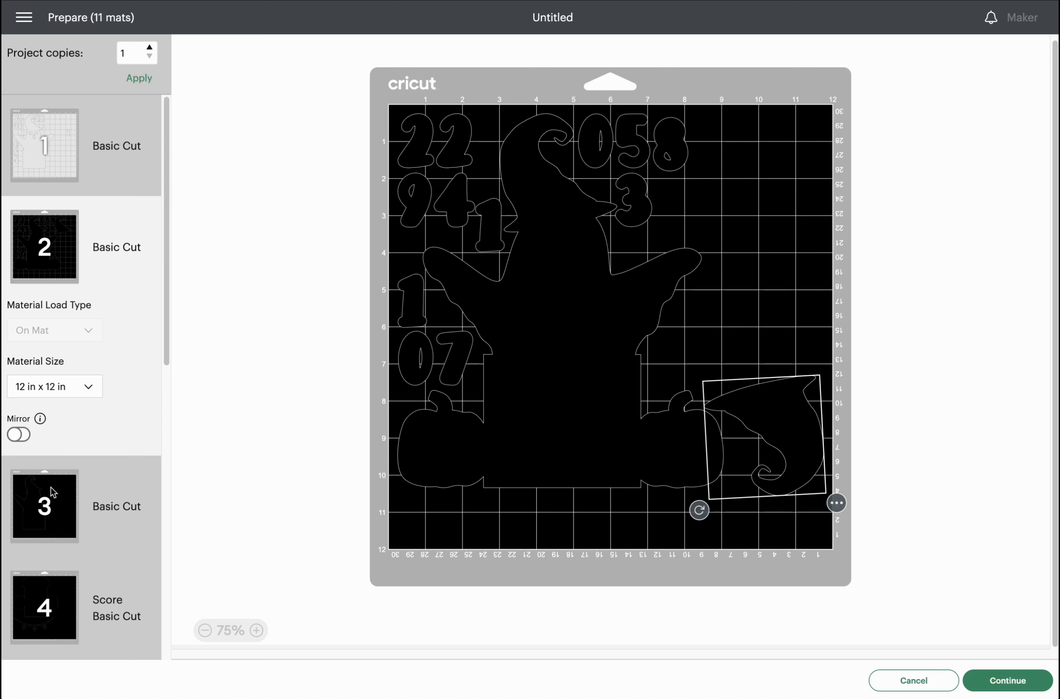
pyautogui.click(56, 499)
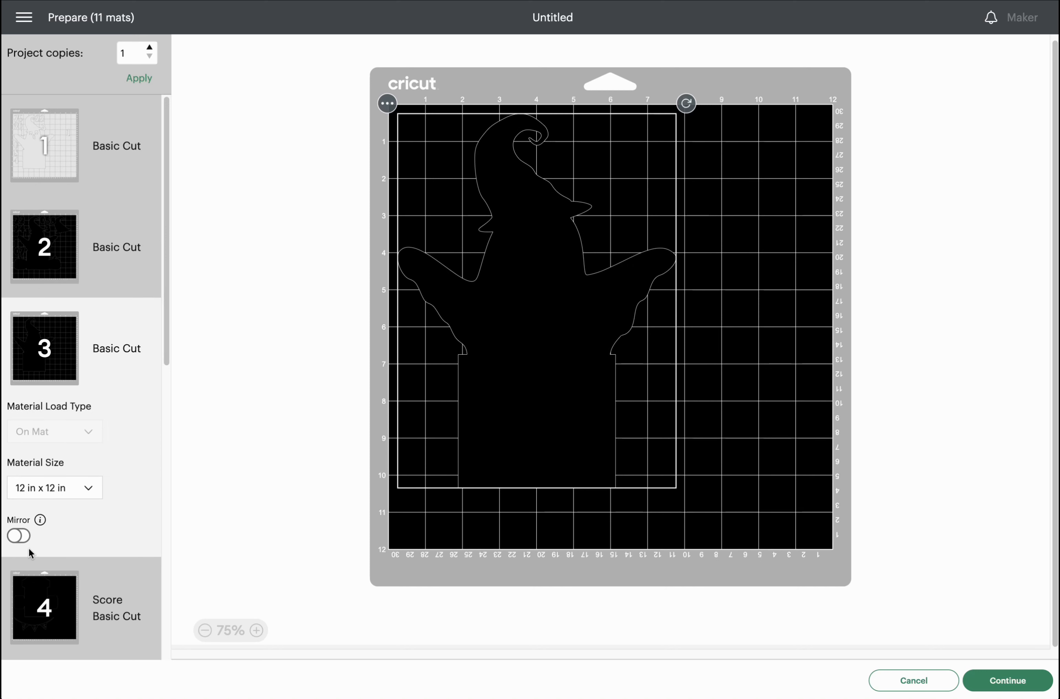
pyautogui.click(41, 603)
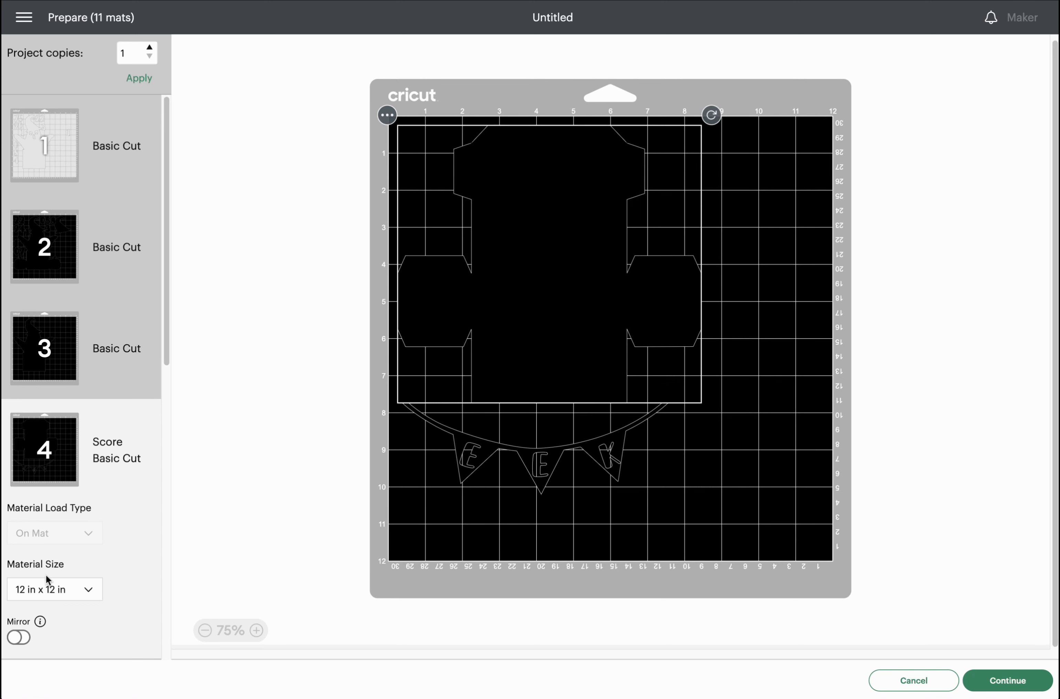
# Send the pennant banner from mat 4 to mat 2.
pyautogui.click(497, 463)
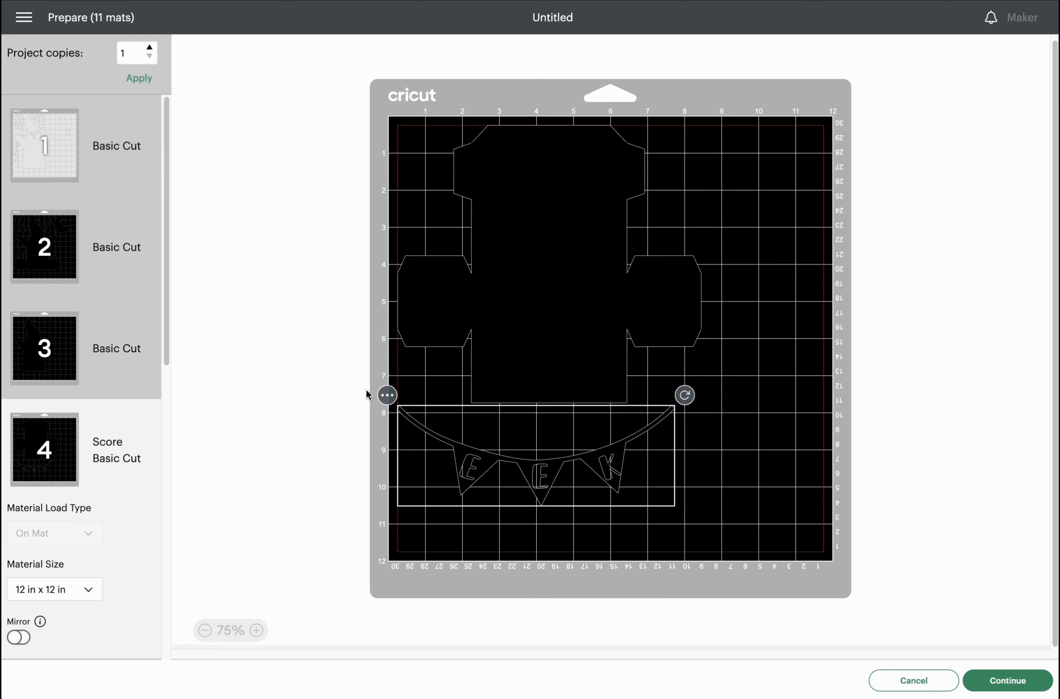
pyautogui.click(387, 395)
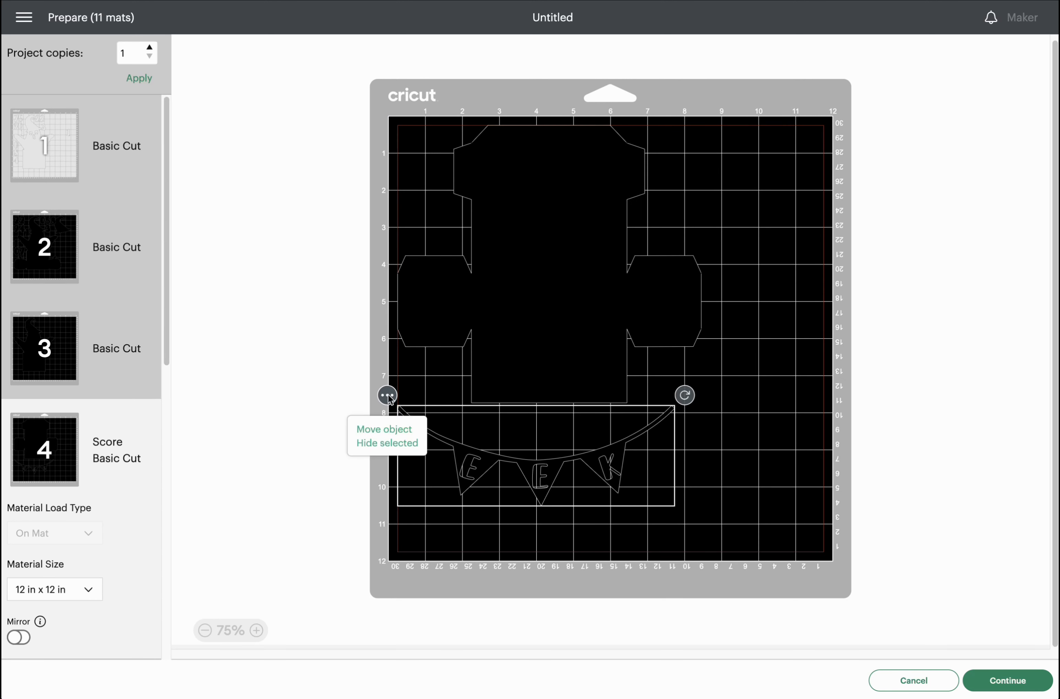
pyautogui.click(397, 429)
pyautogui.click(456, 179)
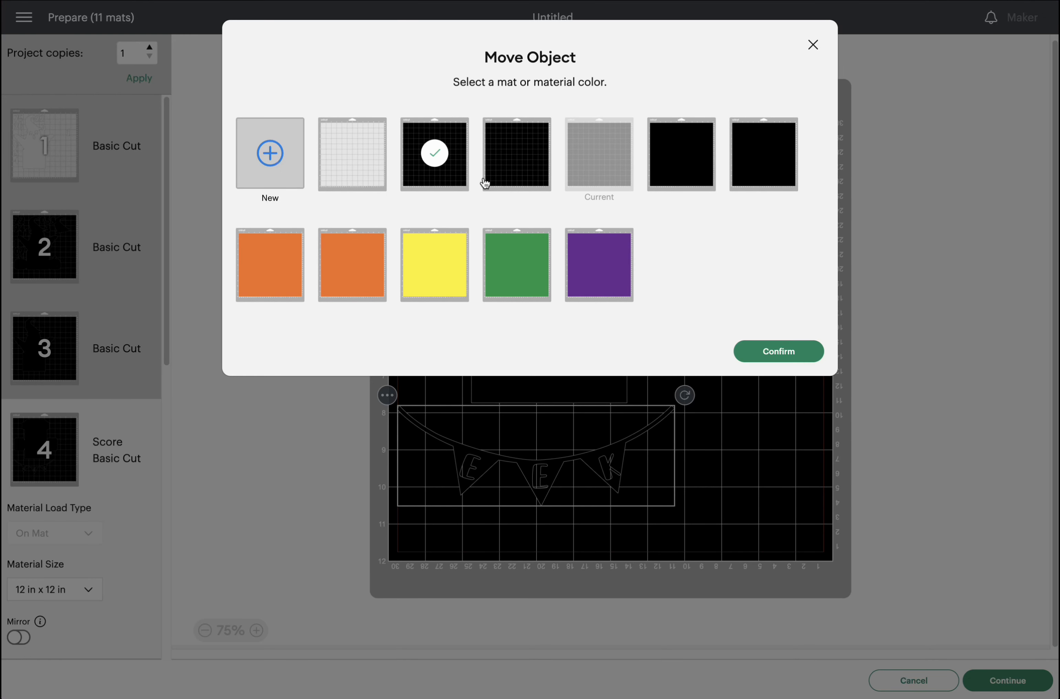
pyautogui.click(779, 352)
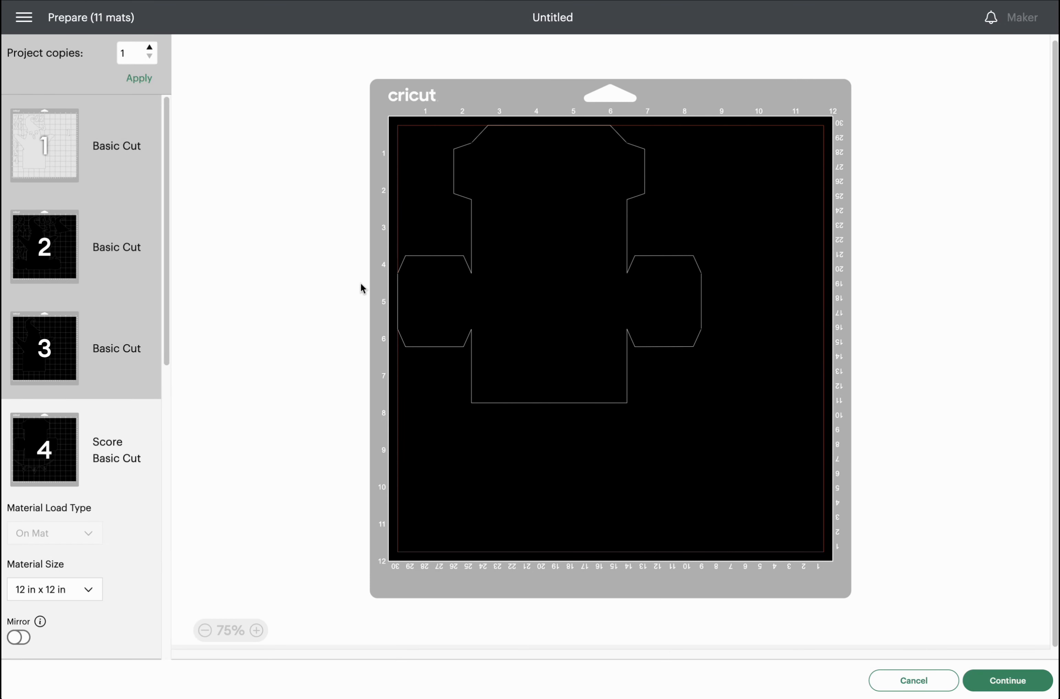
# Rotate the banner about 95° upright and place it along mat 2's right side.
pyautogui.click(641, 429)
pyautogui.moveTo(685, 384); pyautogui.dragTo(463, 285)
pyautogui.moveTo(555, 390); pyautogui.dragTo(762, 220)
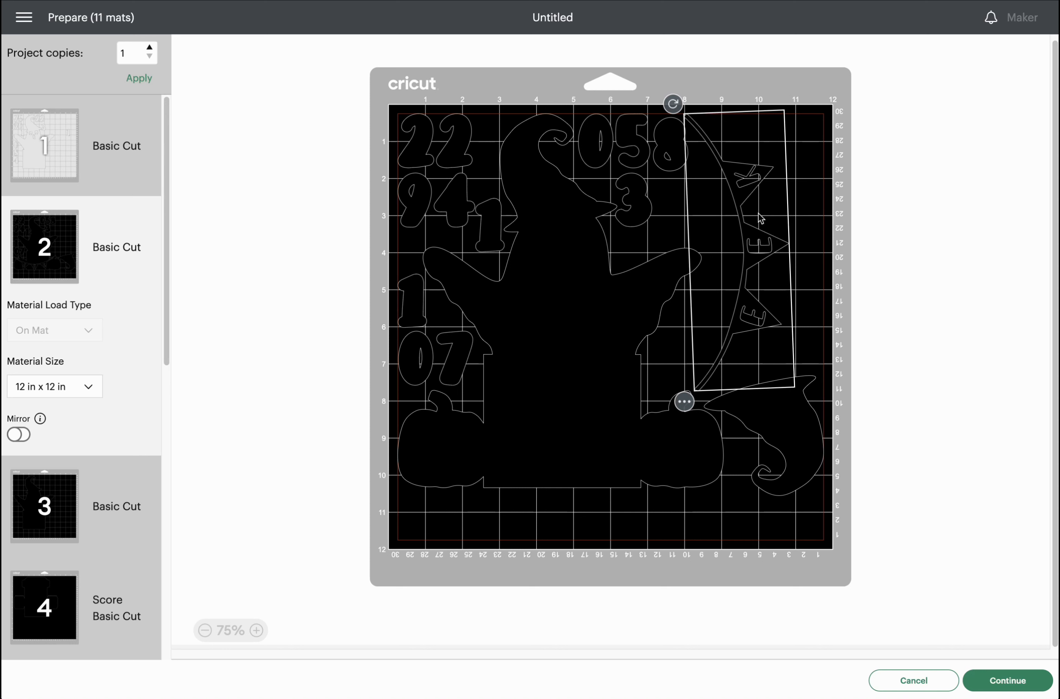
pyautogui.click(806, 272)
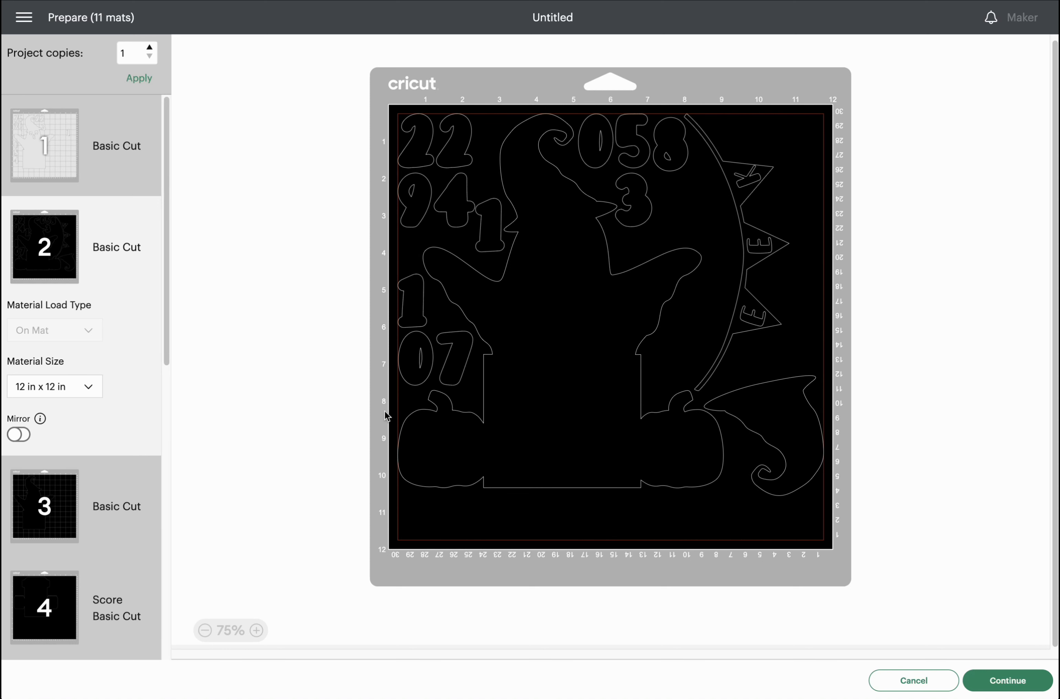
# Browse through mats 3 and 4 to reach mat 5.
pyautogui.click(35, 518)
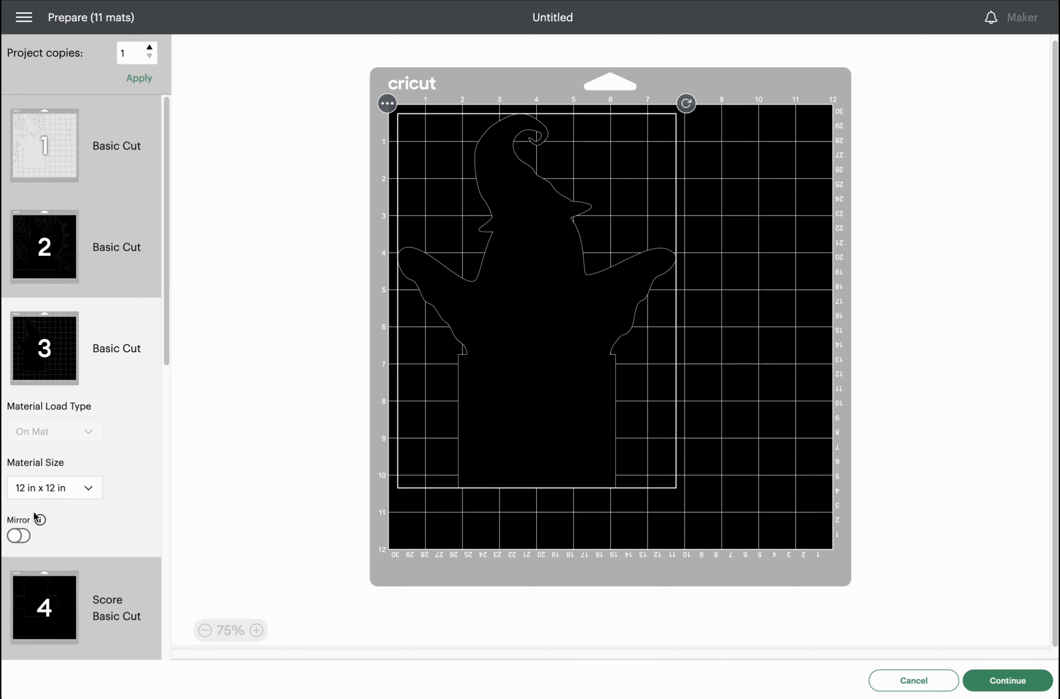
pyautogui.scroll(-1, 57, 499)
pyautogui.click(30, 570)
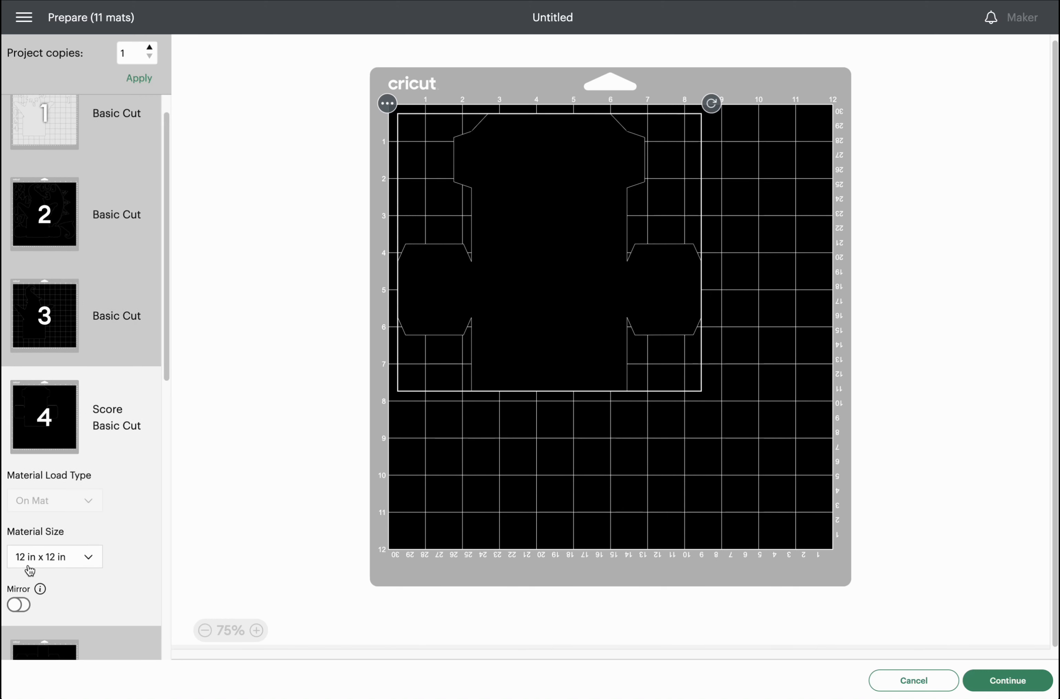
pyautogui.scroll(-1, 64, 501)
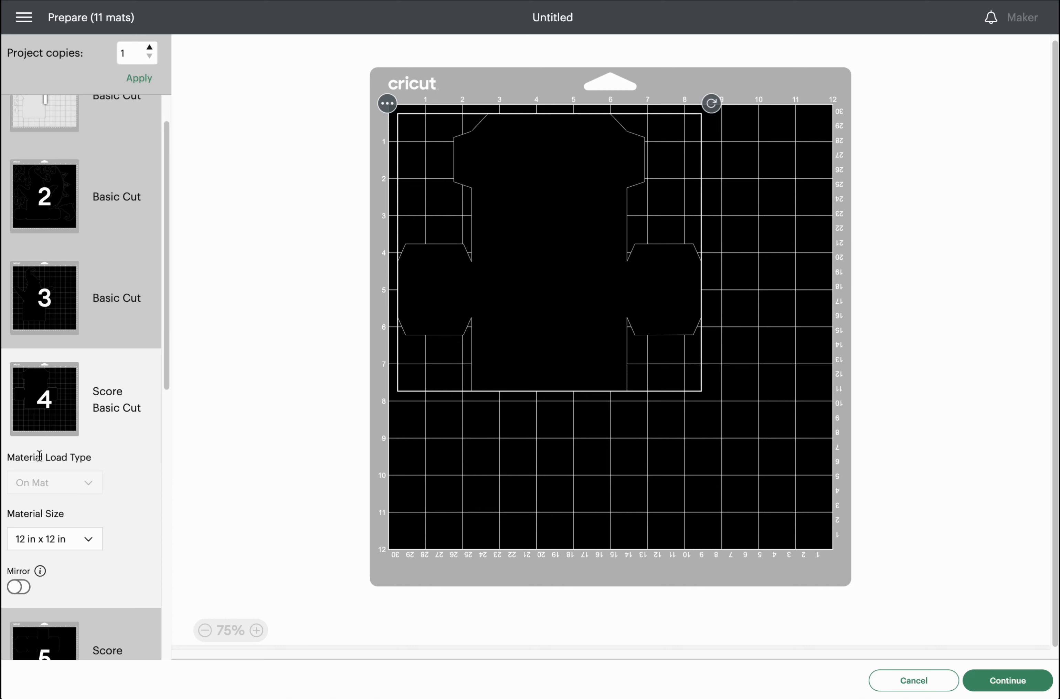
pyautogui.scroll(-3, 65, 442)
pyautogui.click(71, 460)
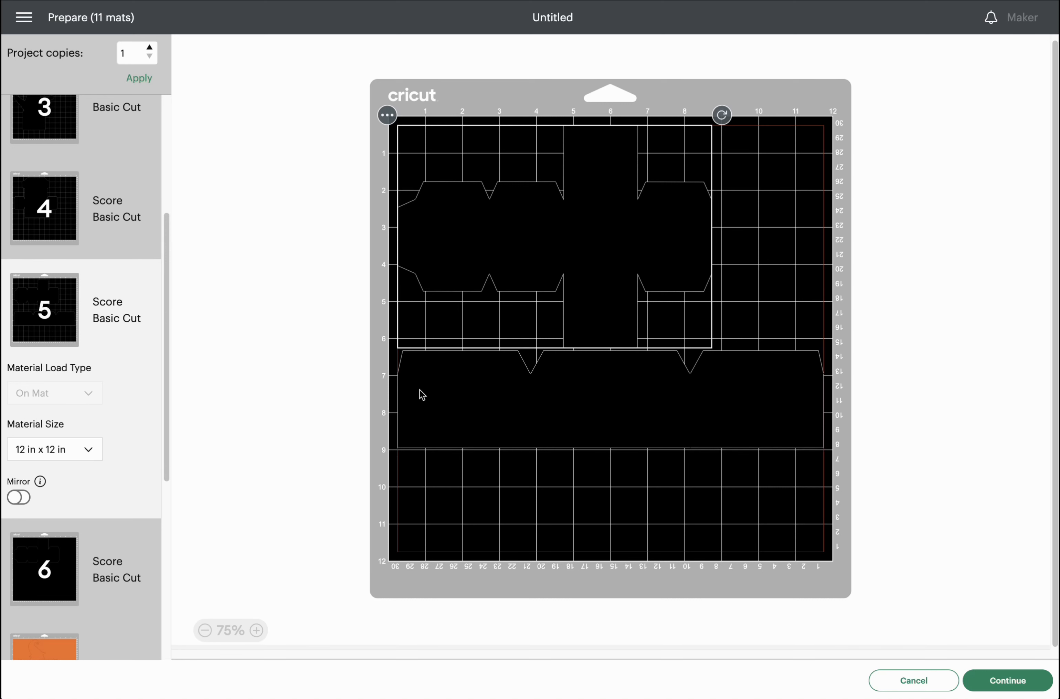
# Send the long notched strip from mat 5 to mat 4.
pyautogui.click(521, 414)
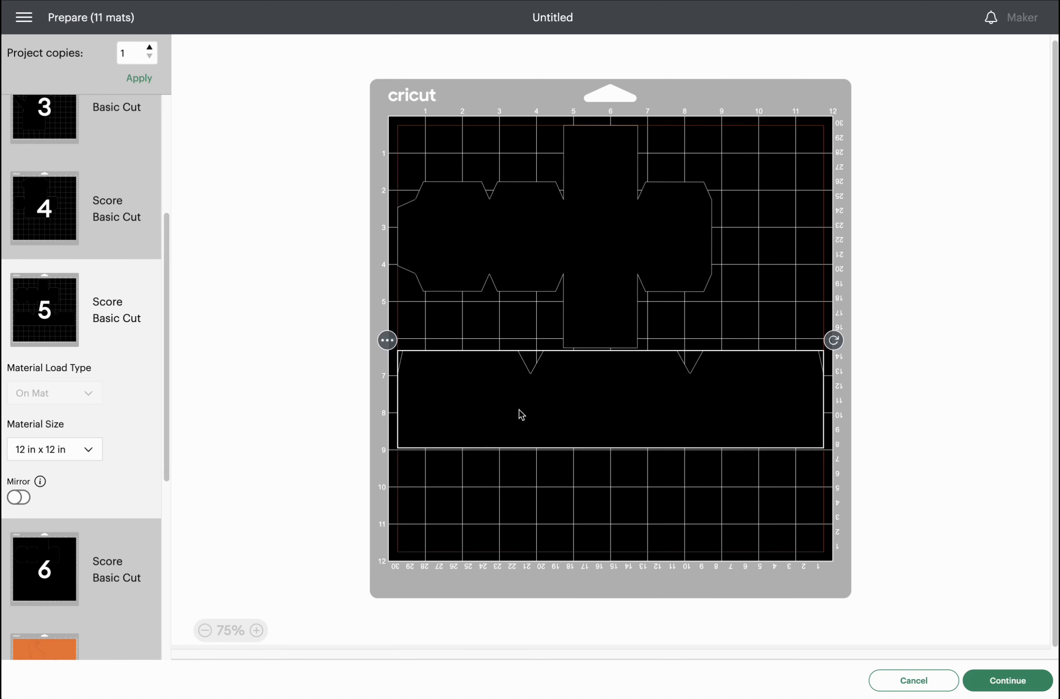
pyautogui.click(387, 341)
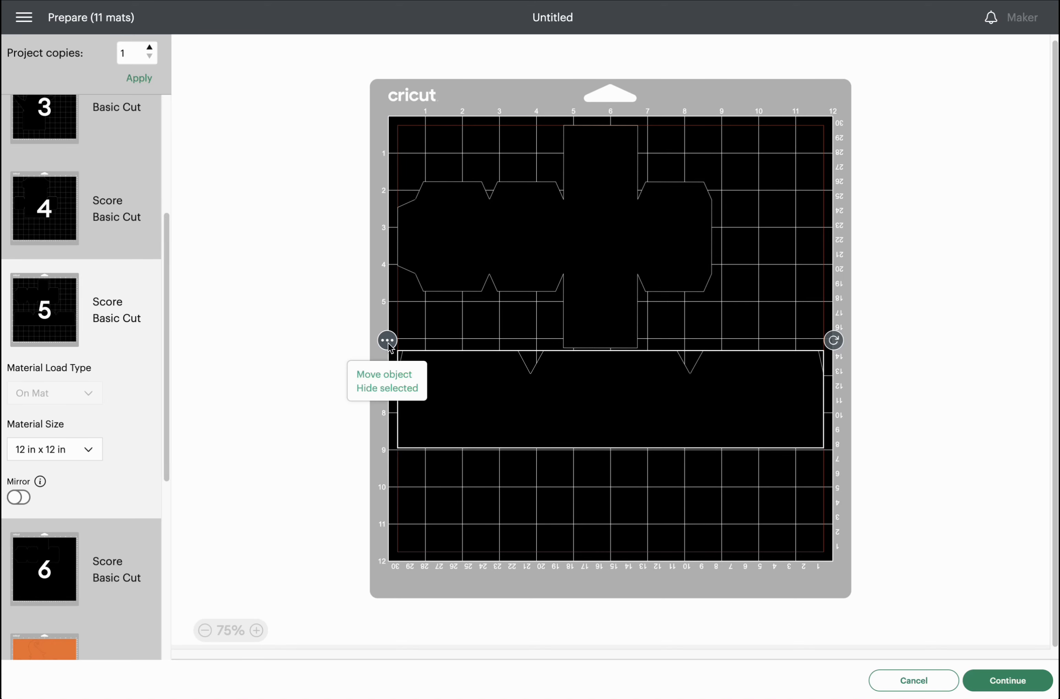
pyautogui.click(401, 374)
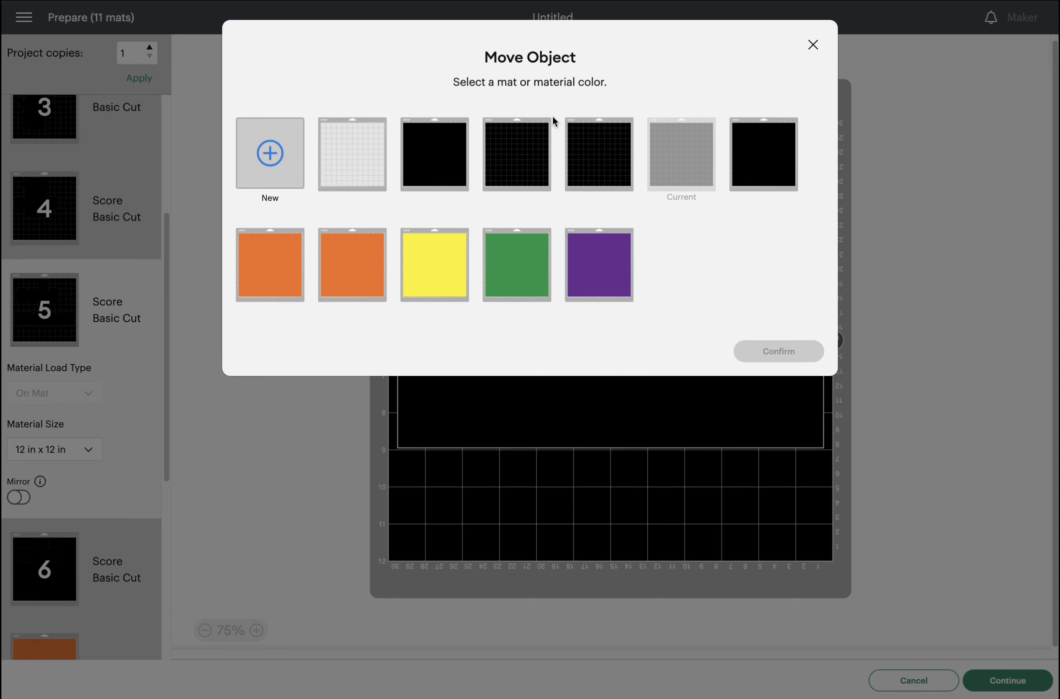
pyautogui.click(613, 171)
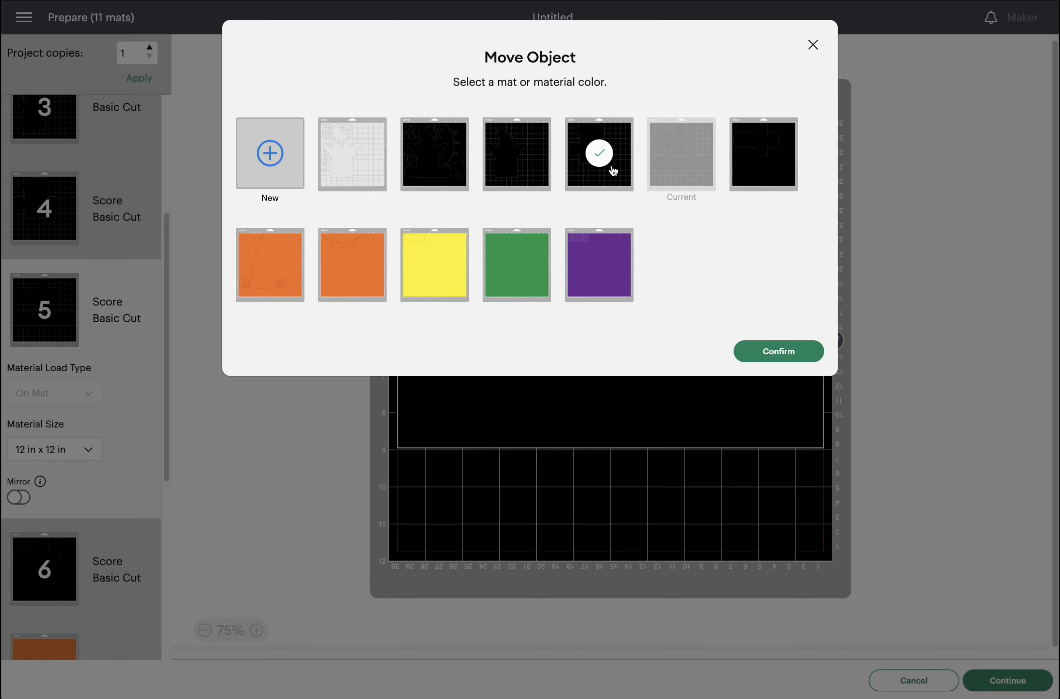
pyautogui.click(754, 351)
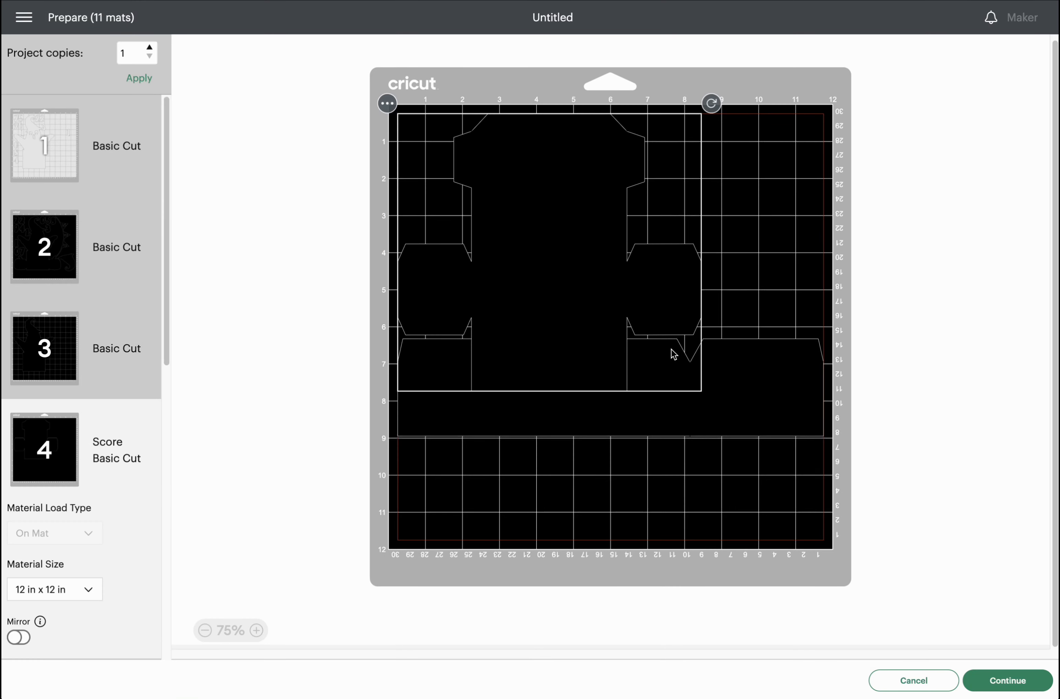
# Place the strip along mat 4's top with the box net just beneath it.
pyautogui.moveTo(717, 400); pyautogui.dragTo(740, 447)
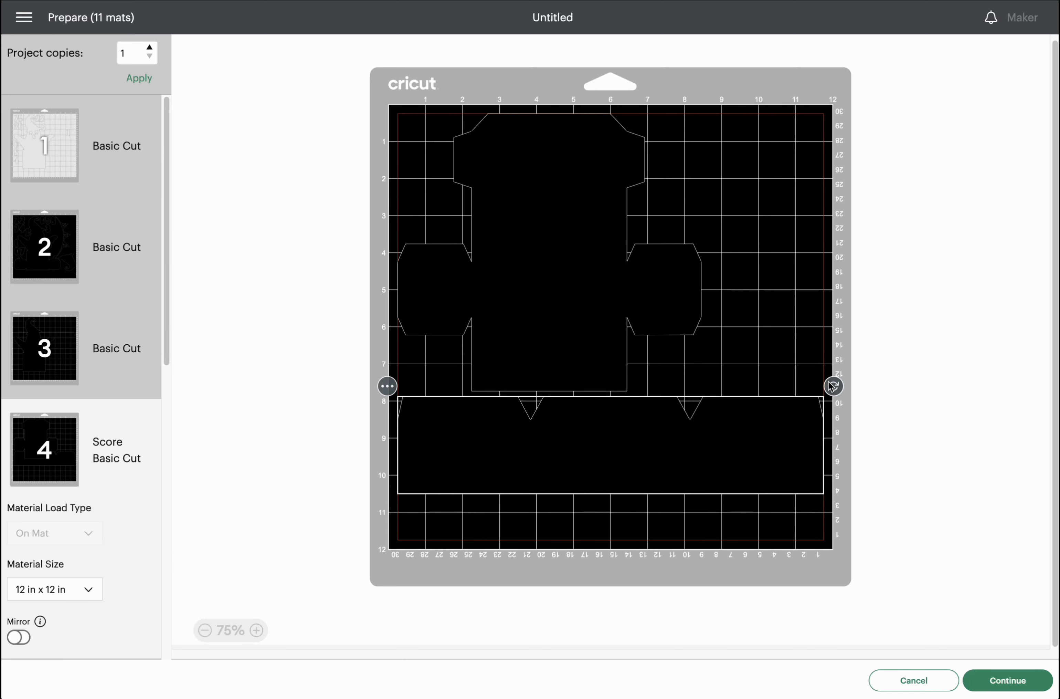
pyautogui.moveTo(837, 390)
pyautogui.mouseDown()
pyautogui.moveTo(748, 315)
pyautogui.moveTo(587, 268)
pyautogui.moveTo(842, 421)
pyautogui.moveTo(831, 391)
pyautogui.mouseUp()
pyautogui.moveTo(567, 308); pyautogui.dragTo(795, 445)
pyautogui.moveTo(456, 455); pyautogui.dragTo(457, 147)
pyautogui.moveTo(667, 371); pyautogui.dragTo(530, 325)
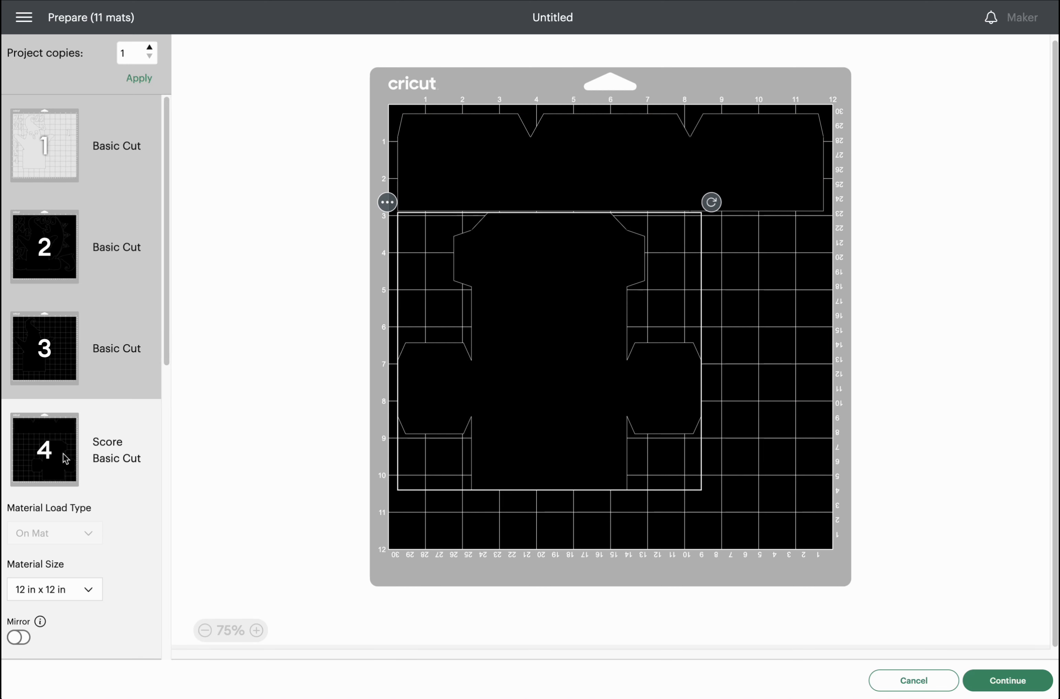
# Send the box net from mat 6 to mat 5.
pyautogui.scroll(-3, 55, 497)
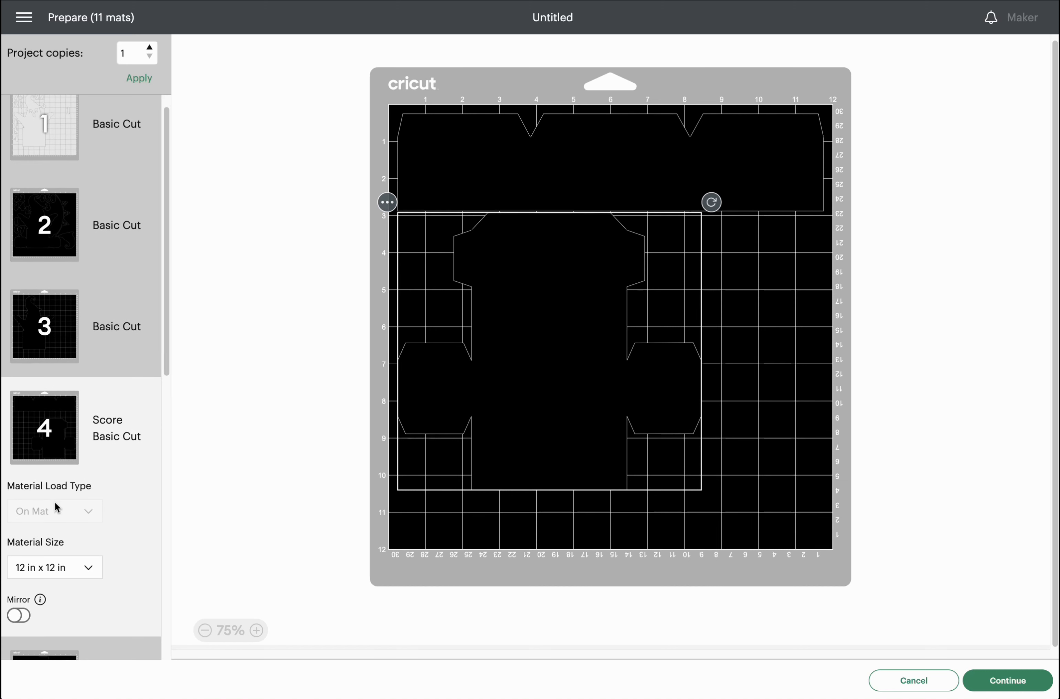
pyautogui.click(52, 620)
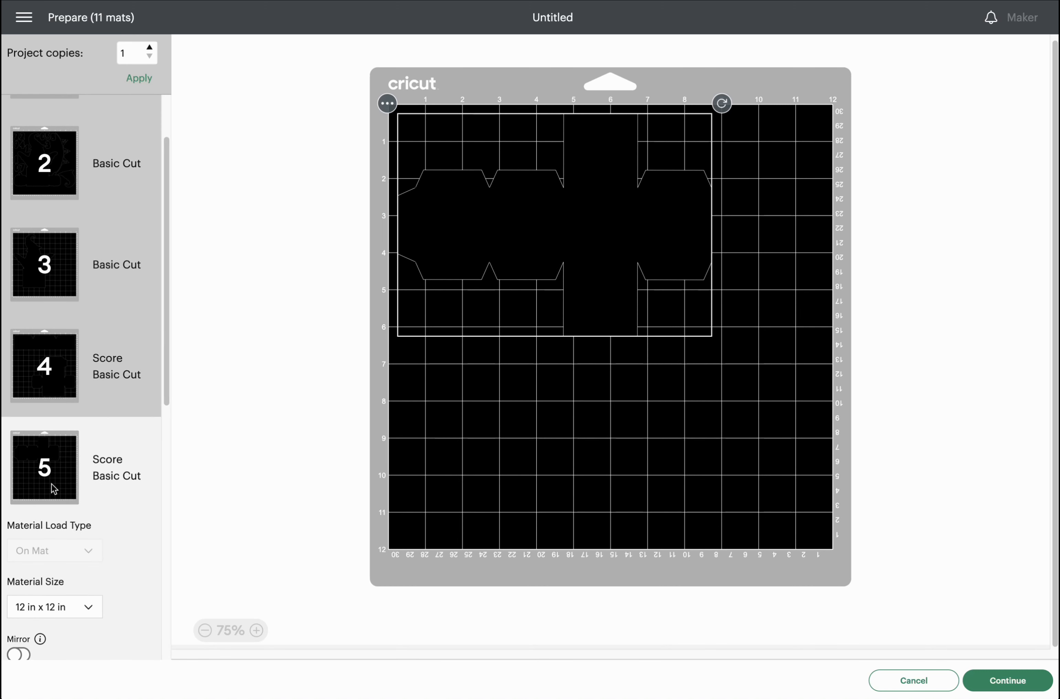
pyautogui.scroll(1, 50, 485)
pyautogui.scroll(-1, 72, 513)
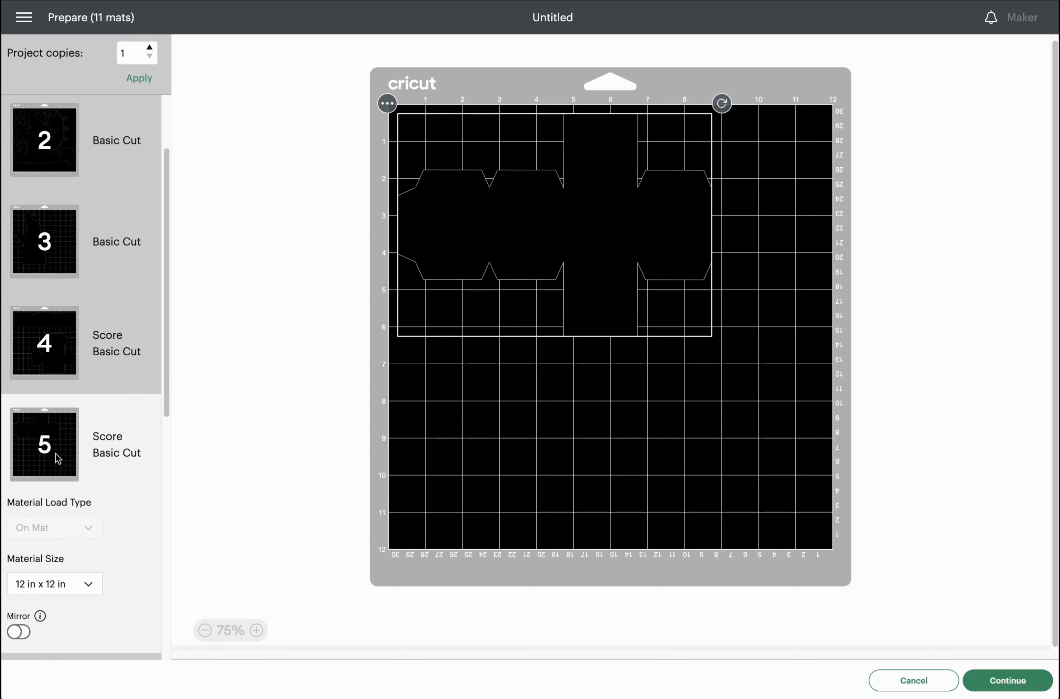
pyautogui.scroll(-4, 56, 454)
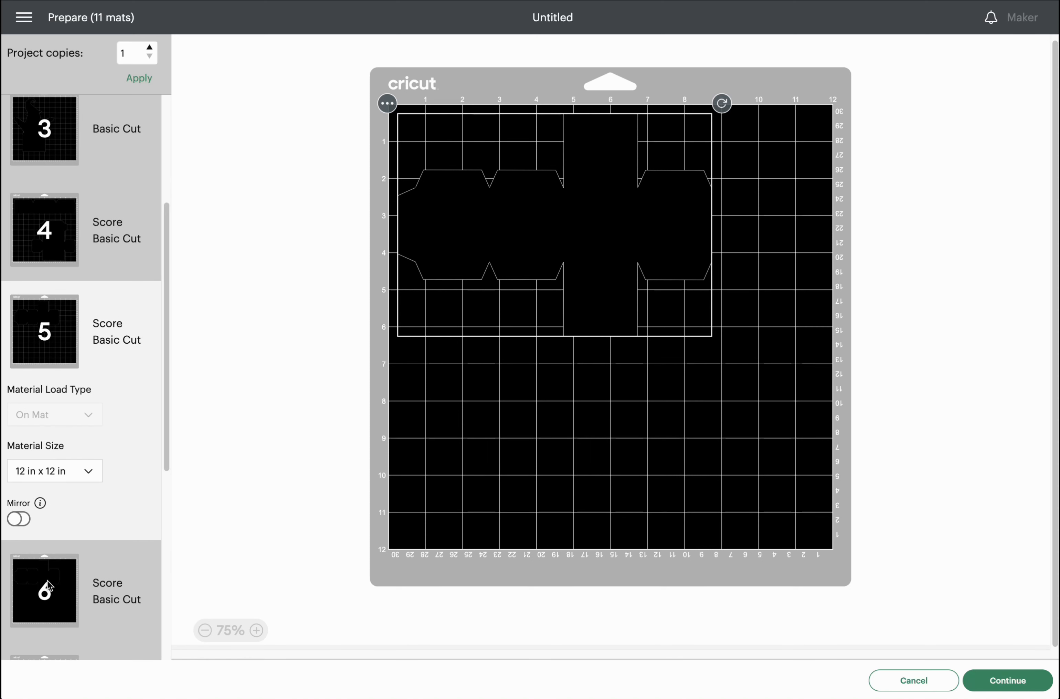
pyautogui.click(48, 594)
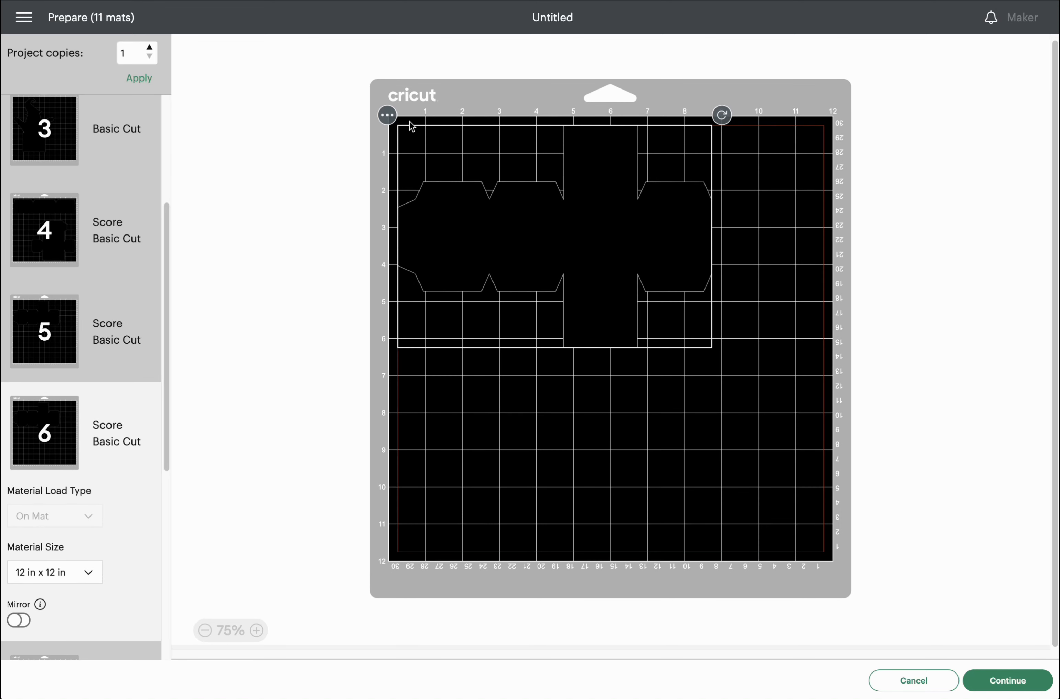
pyautogui.click(387, 115)
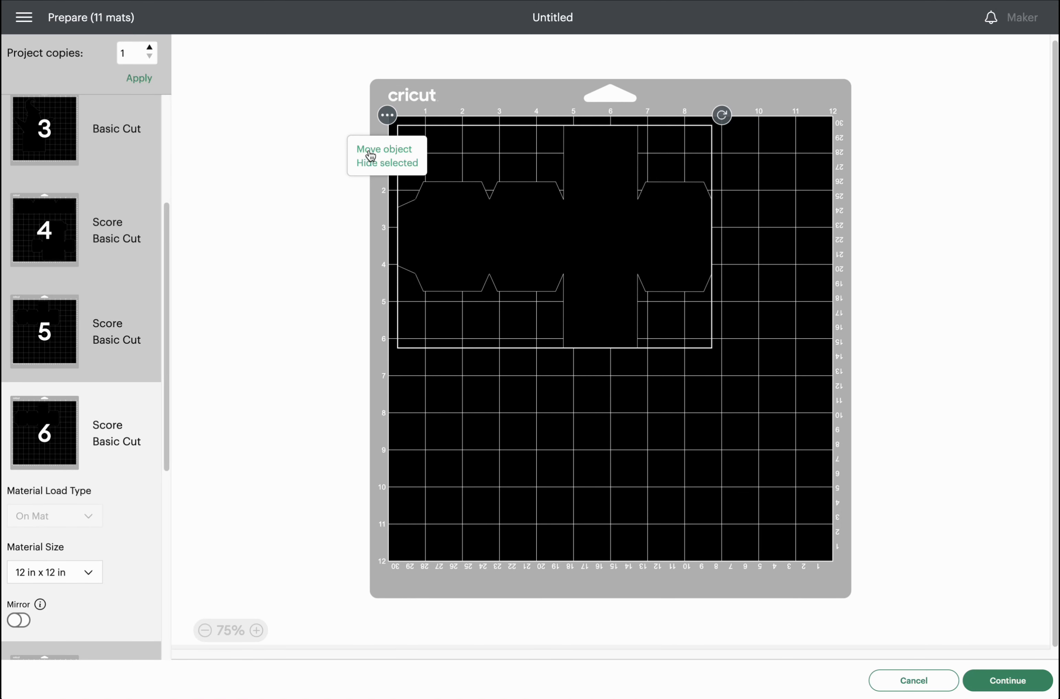
pyautogui.click(366, 151)
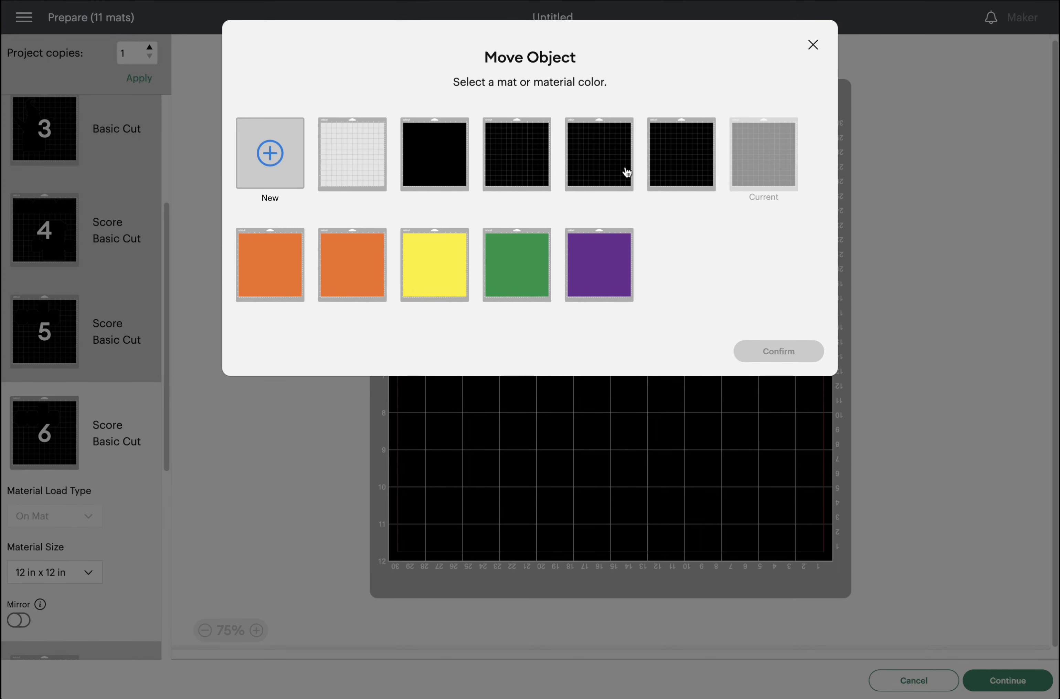
pyautogui.click(689, 162)
pyautogui.click(796, 358)
# Rotate the second box net and fit it beneath the first one on mat 5.
pyautogui.moveTo(584, 237); pyautogui.dragTo(746, 419)
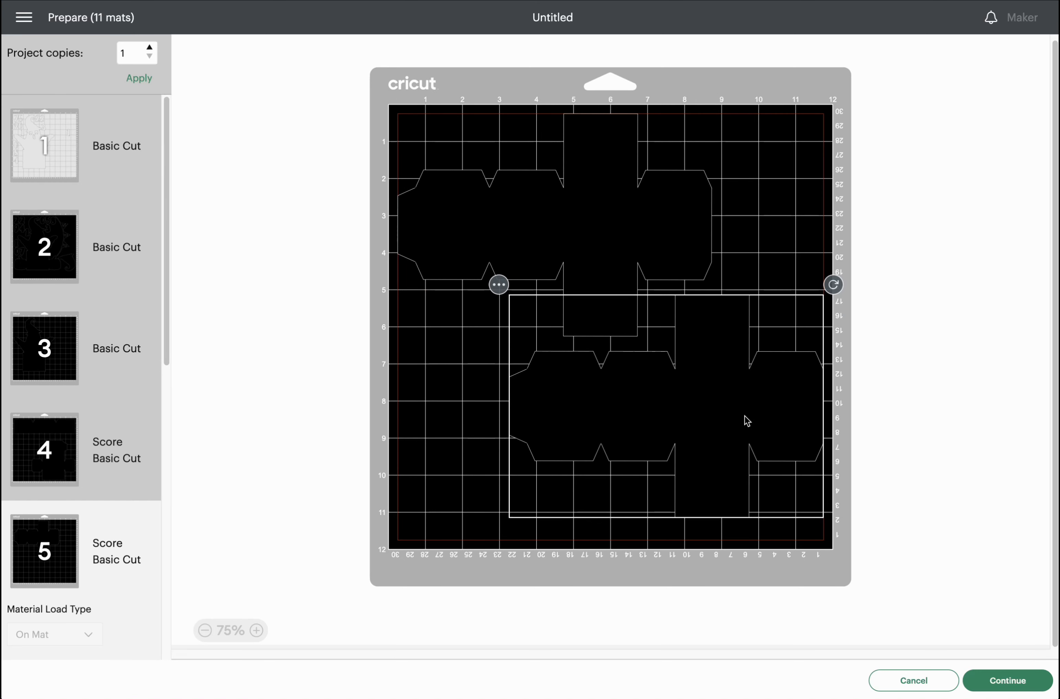
pyautogui.moveTo(838, 282); pyautogui.dragTo(624, 447)
pyautogui.moveTo(664, 410); pyautogui.dragTo(549, 401)
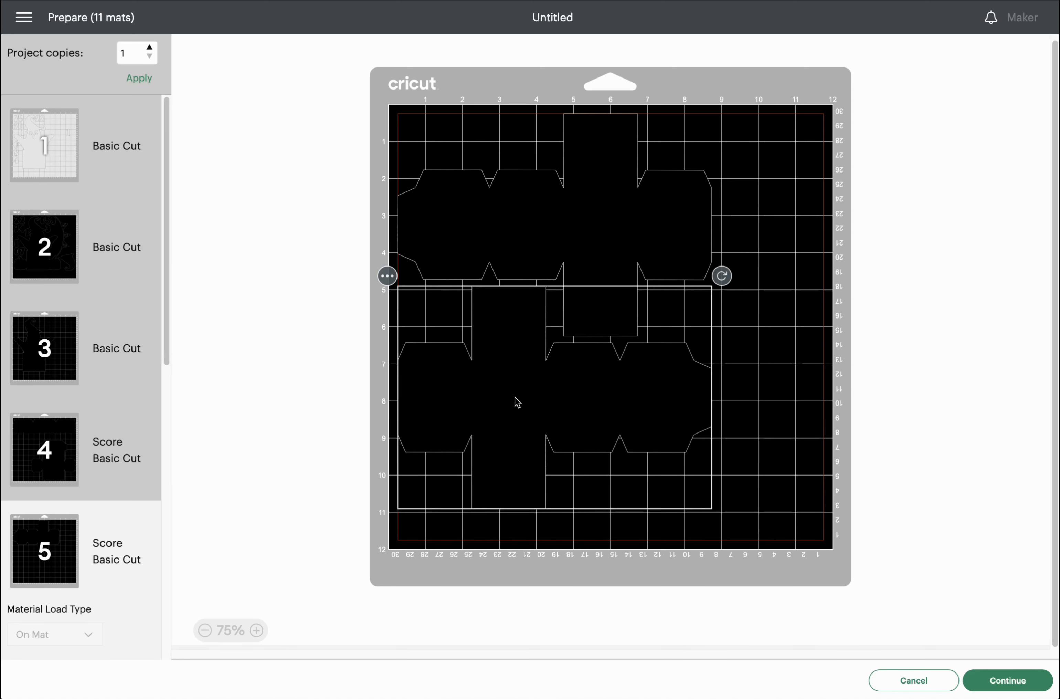
pyautogui.click(59, 247)
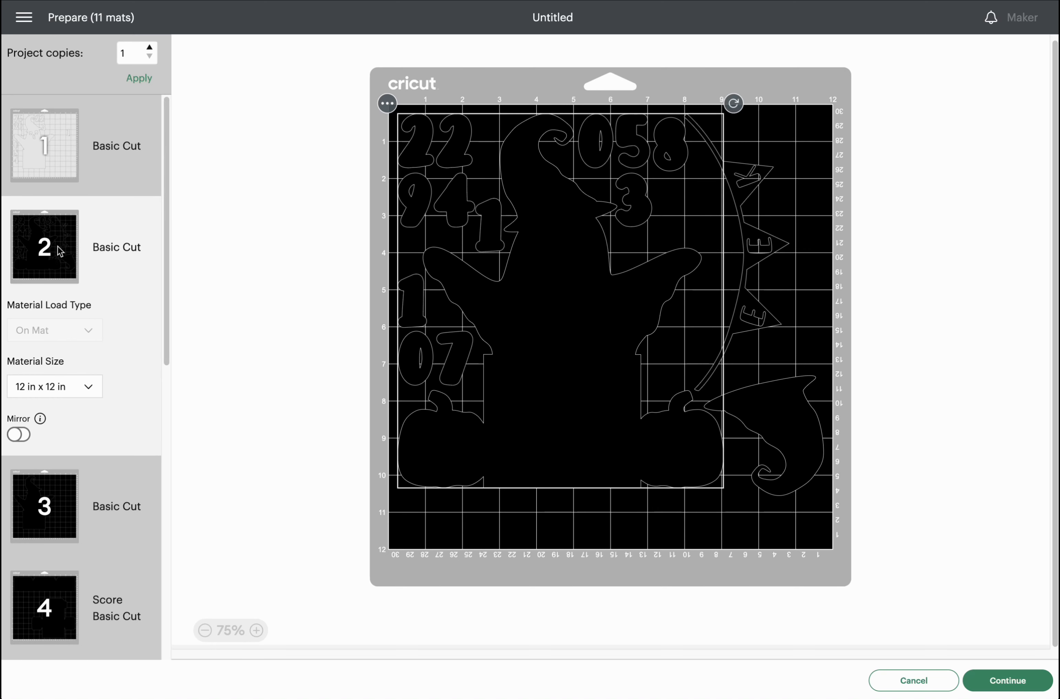
# Check mats 3 through 7 in turn and show mat 8's bunting.
pyautogui.click(34, 497)
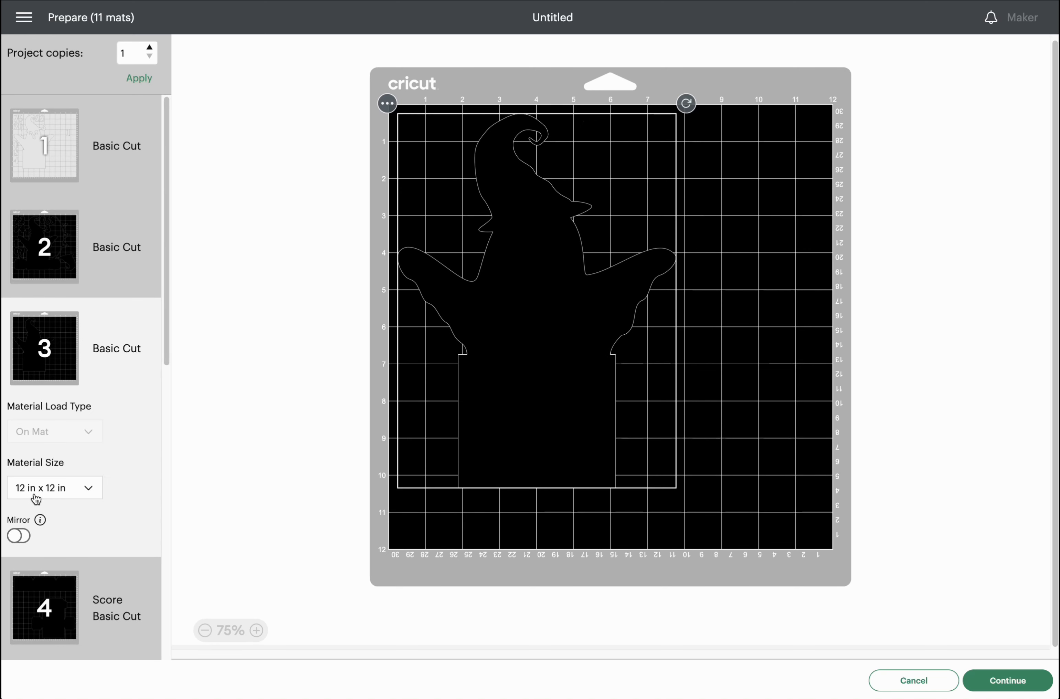
pyautogui.scroll(-3, 34, 490)
pyautogui.click(38, 491)
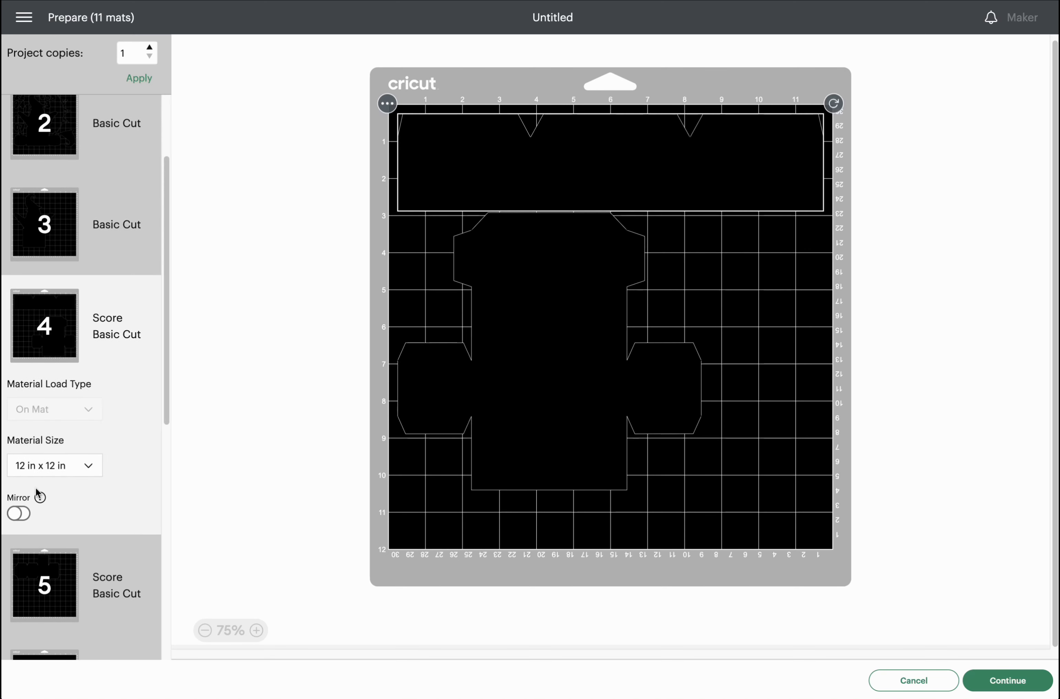
pyautogui.click(63, 571)
pyautogui.scroll(-5, 66, 571)
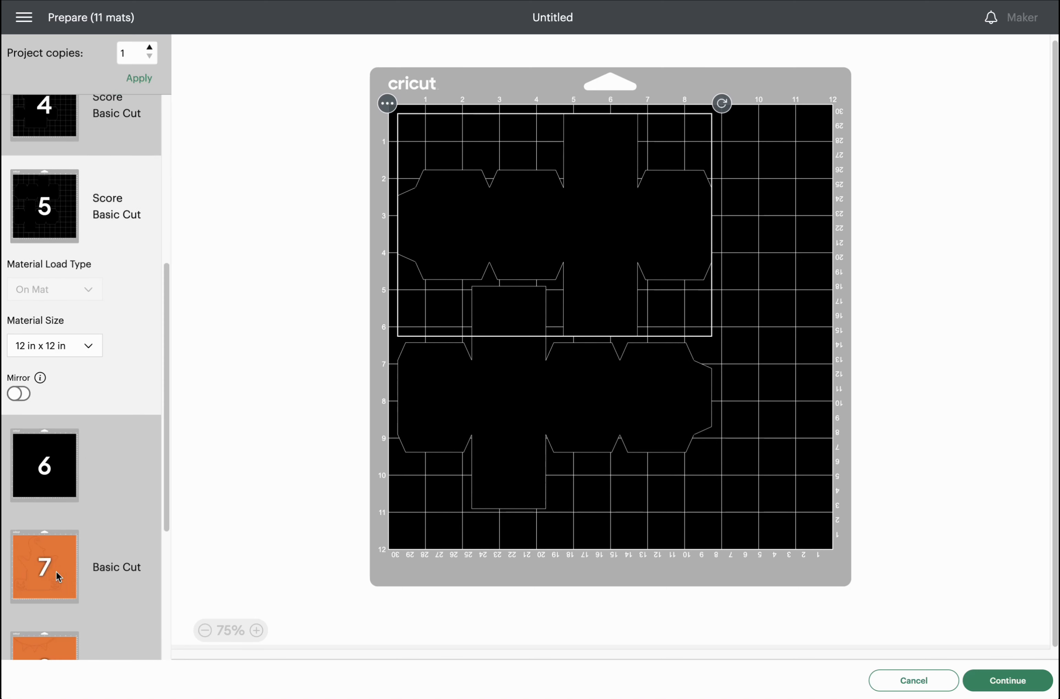
pyautogui.click(60, 468)
pyautogui.scroll(-3, 50, 504)
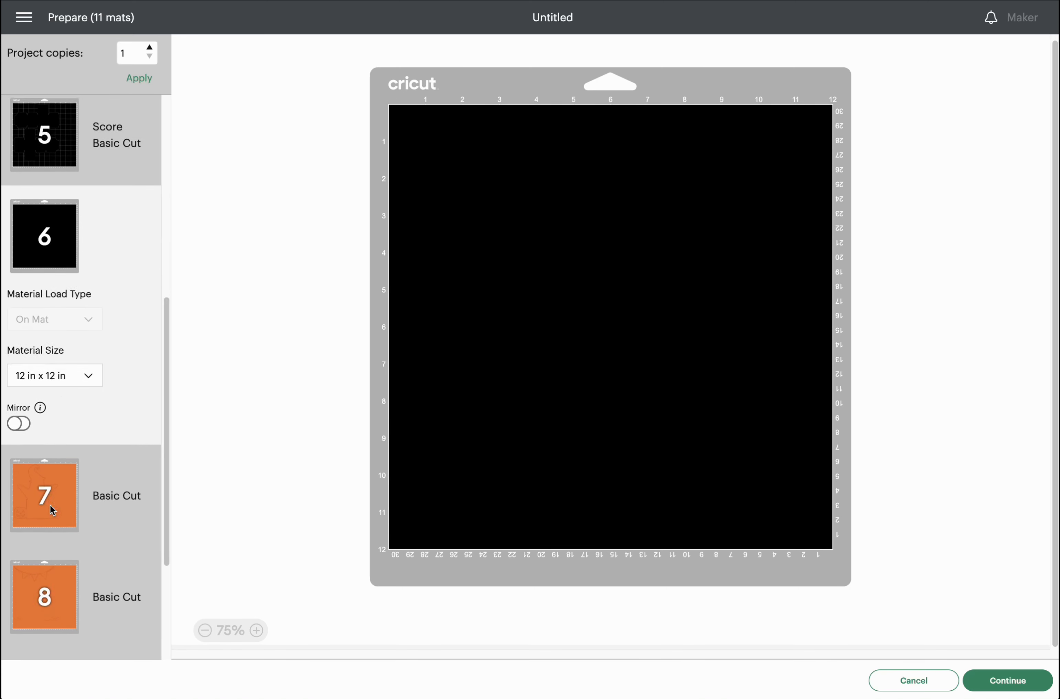
pyautogui.click(39, 437)
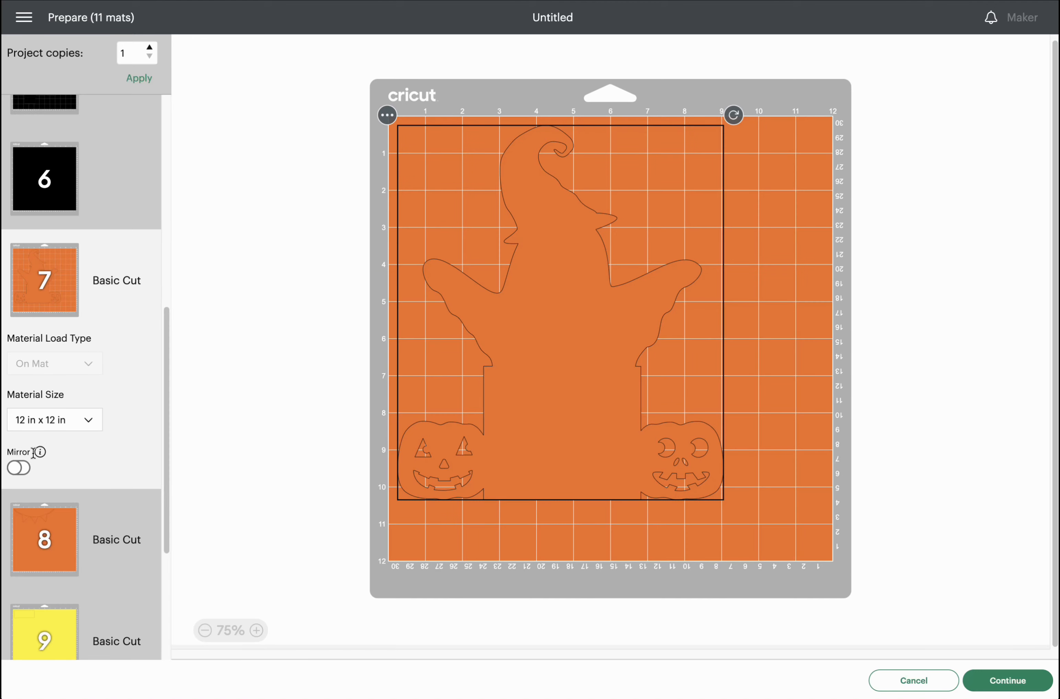
pyautogui.click(41, 528)
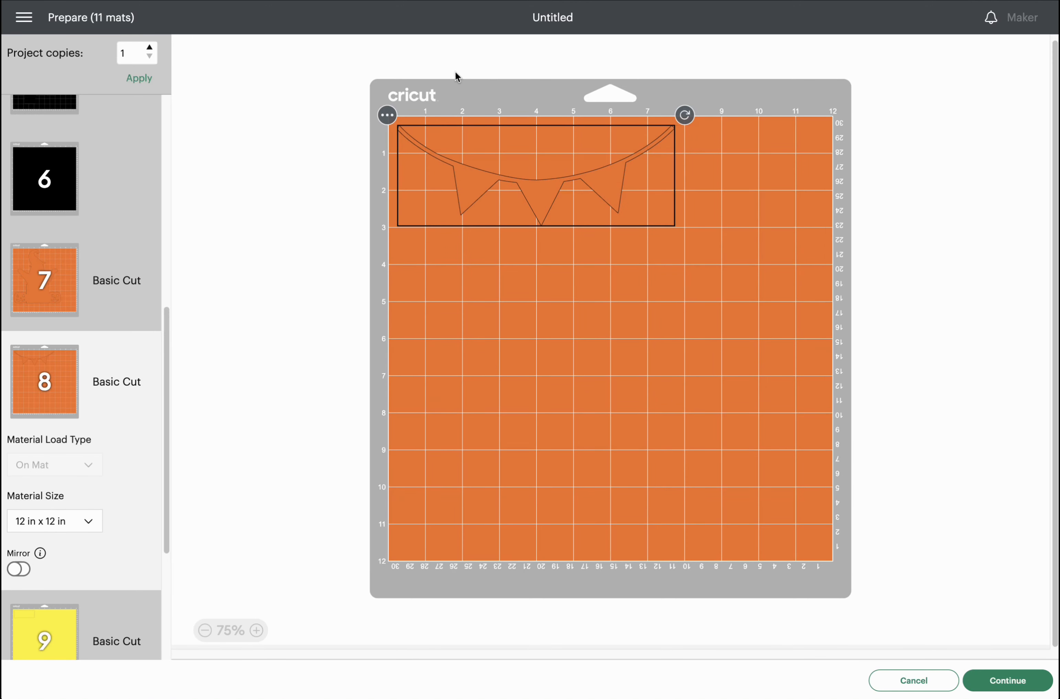
# Send the bunting from mat 8 to the orange mat 7.
pyautogui.click(388, 117)
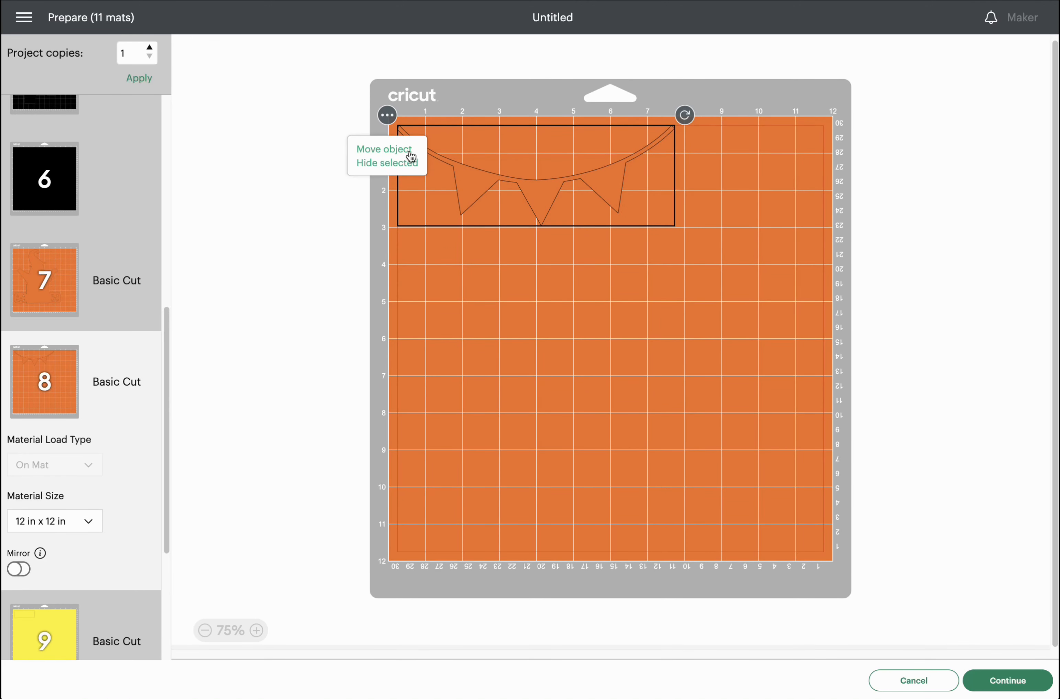
pyautogui.click(407, 150)
pyautogui.click(282, 267)
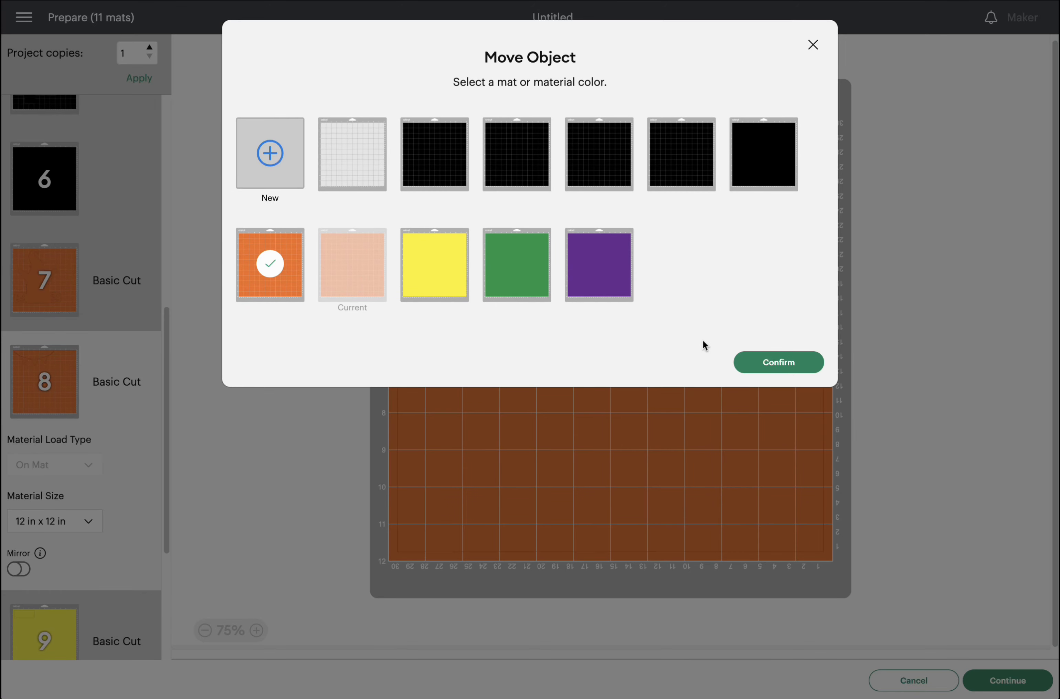
pyautogui.click(778, 362)
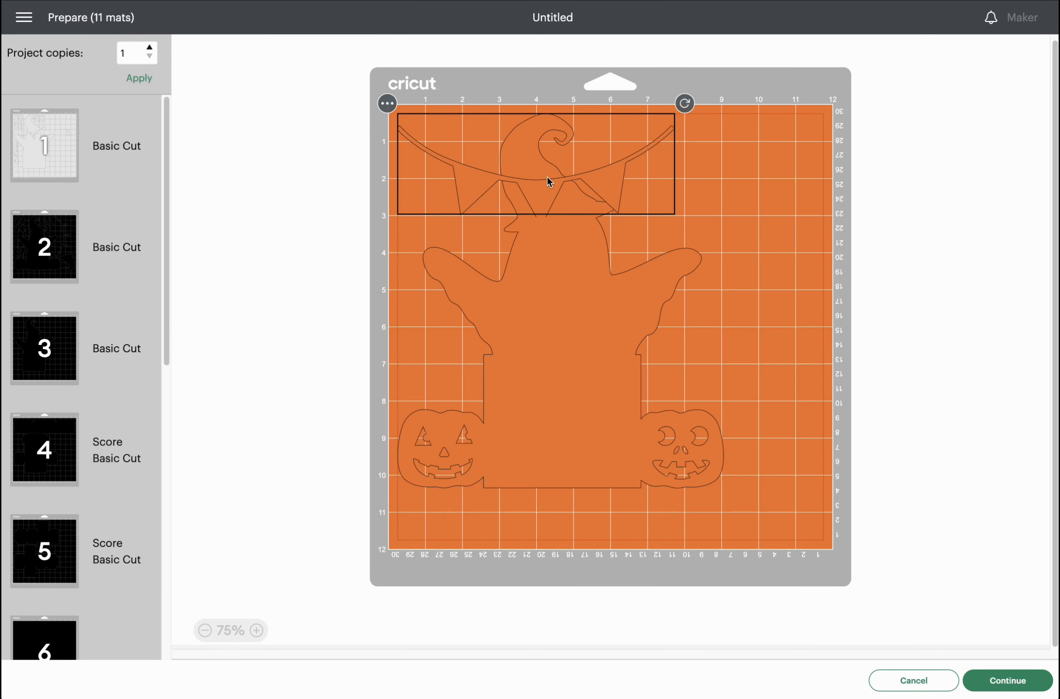
# Tilt the bunting diagonally and position it beside the ghost's hat on mat 7.
pyautogui.click(728, 196)
pyautogui.moveTo(475, 154); pyautogui.dragTo(510, 145)
pyautogui.moveTo(635, 181); pyautogui.dragTo(693, 167)
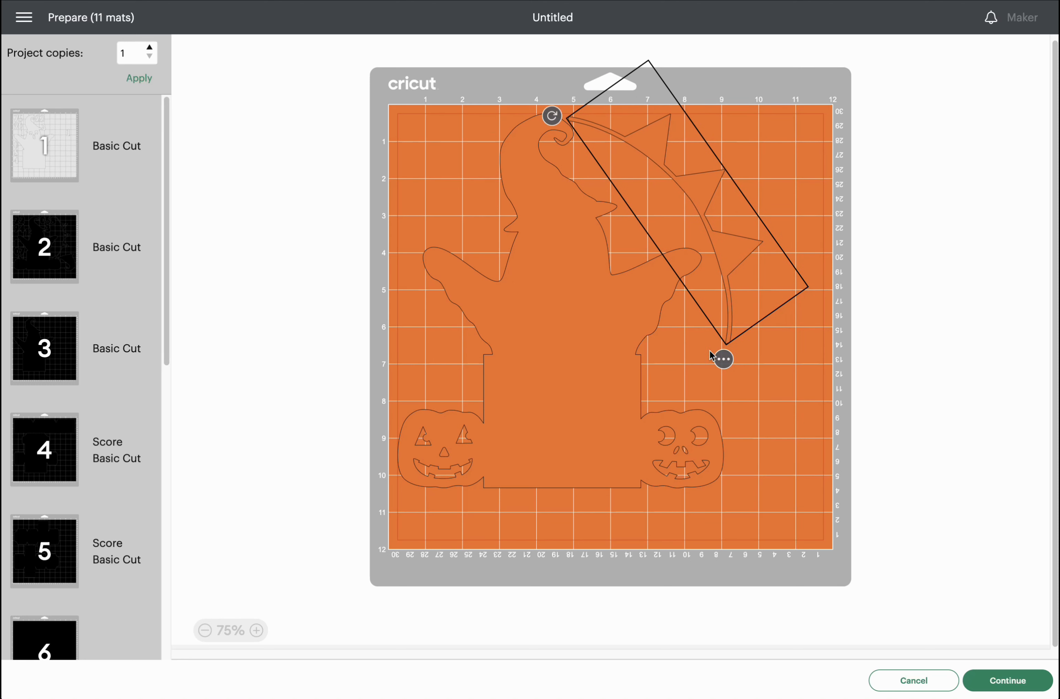
pyautogui.click(723, 359)
pyautogui.moveTo(550, 114); pyautogui.dragTo(564, 110)
pyautogui.moveTo(693, 188); pyautogui.dragTo(688, 188)
pyautogui.scroll(-7, 92, 488)
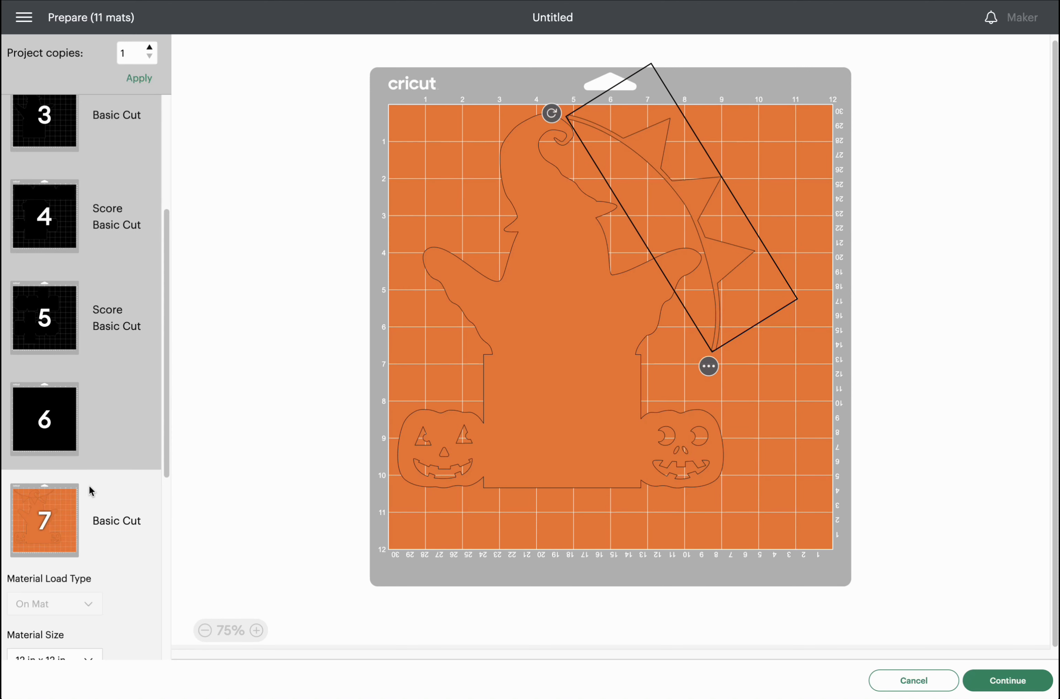
pyautogui.scroll(-5, 71, 505)
# Preview mats 9, 10 and 11, including the BOOS UNTIL HALLOWEEN mat.
pyautogui.click(70, 510)
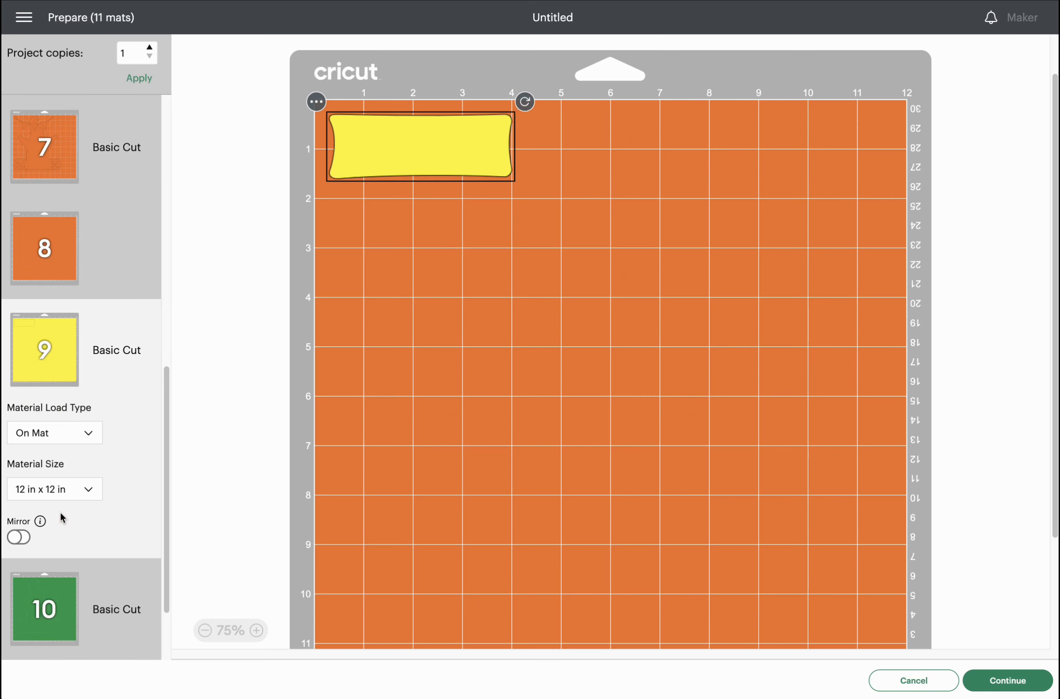
pyautogui.scroll(-2, 57, 517)
pyautogui.click(53, 550)
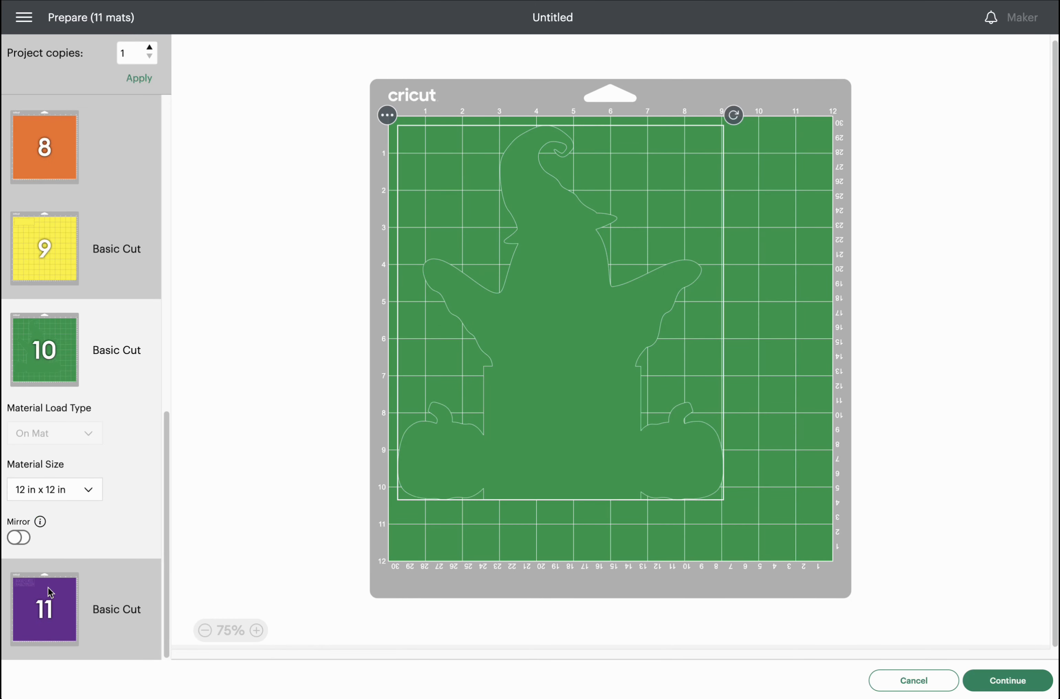
pyautogui.click(48, 587)
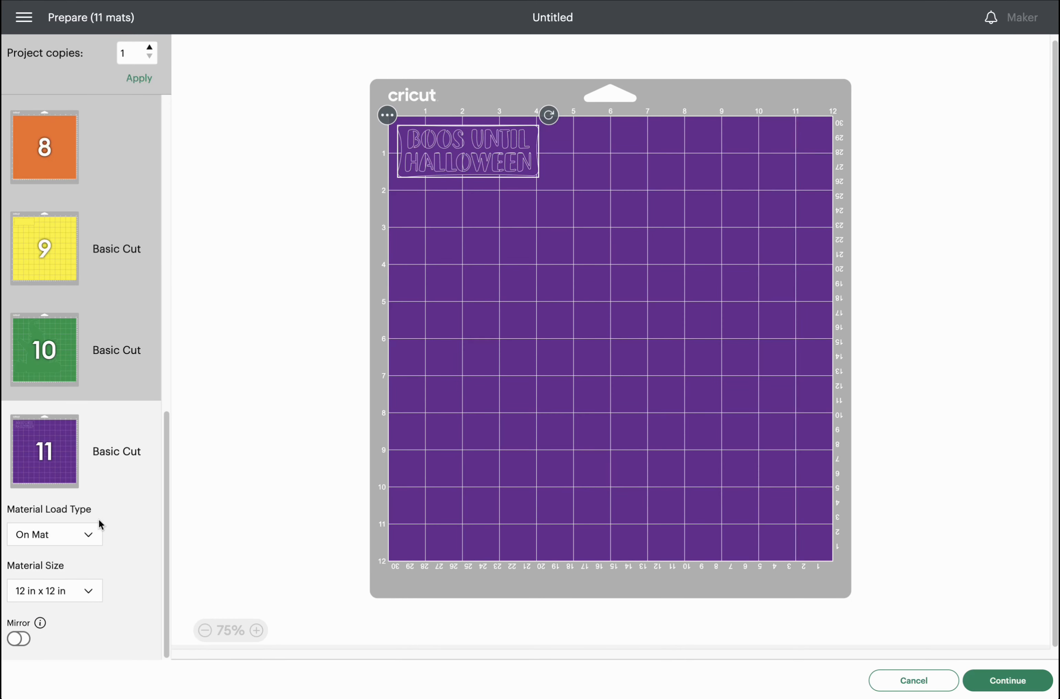
pyautogui.scroll(3, 96, 515)
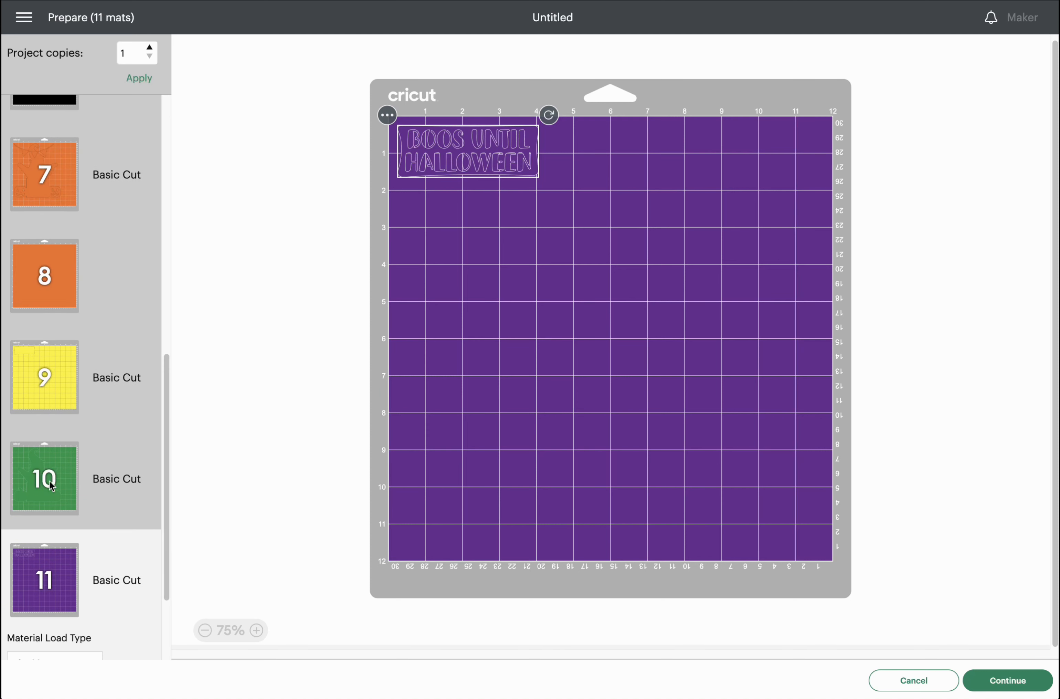
pyautogui.click(54, 458)
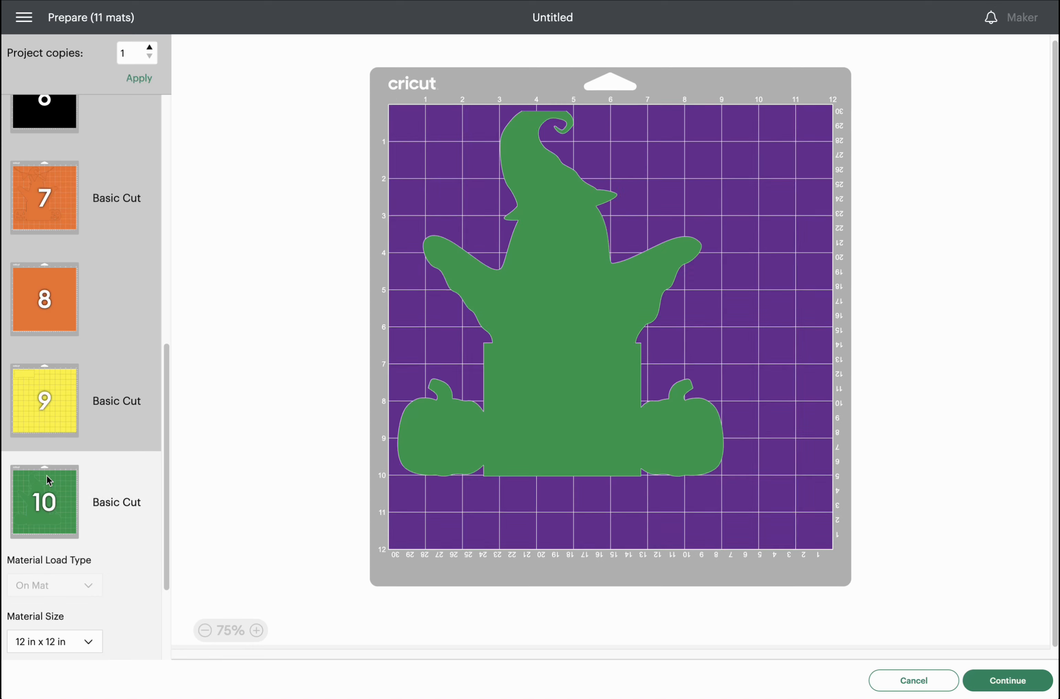
# Step back through mats 9 down to 2, previewing each layout.
pyautogui.click(62, 398)
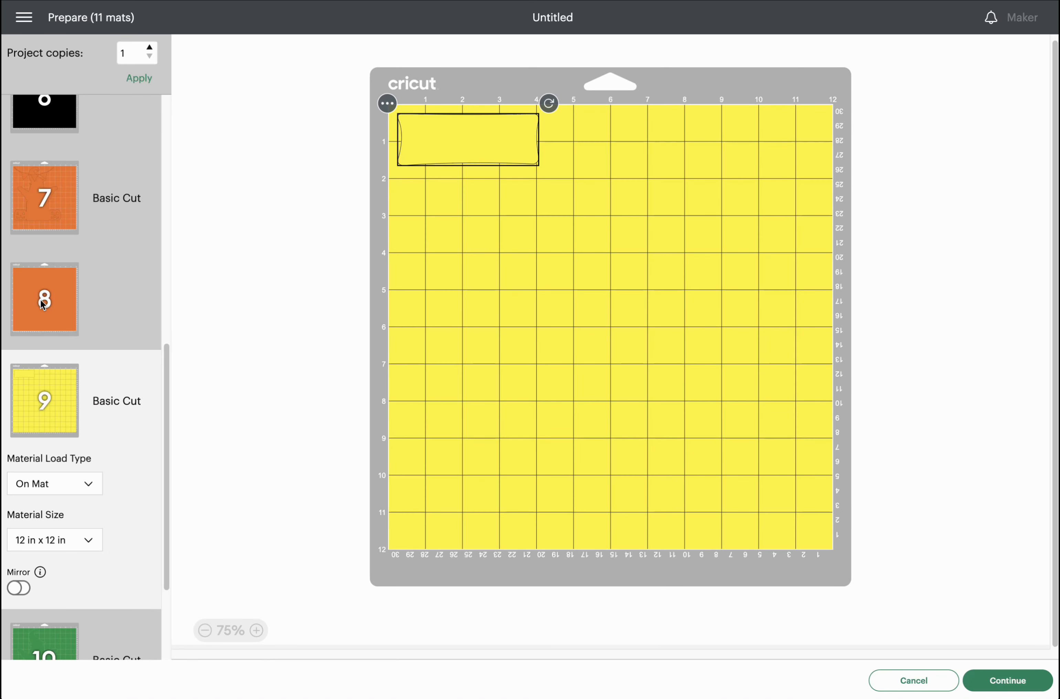
pyautogui.click(42, 303)
pyautogui.click(71, 206)
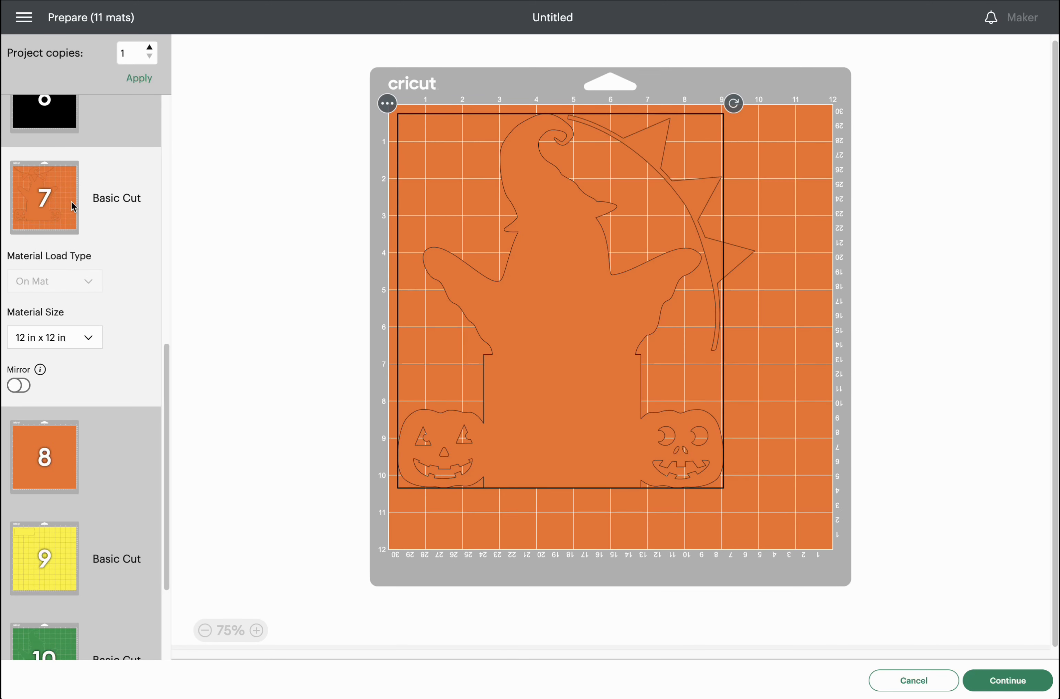
pyautogui.scroll(3, 86, 209)
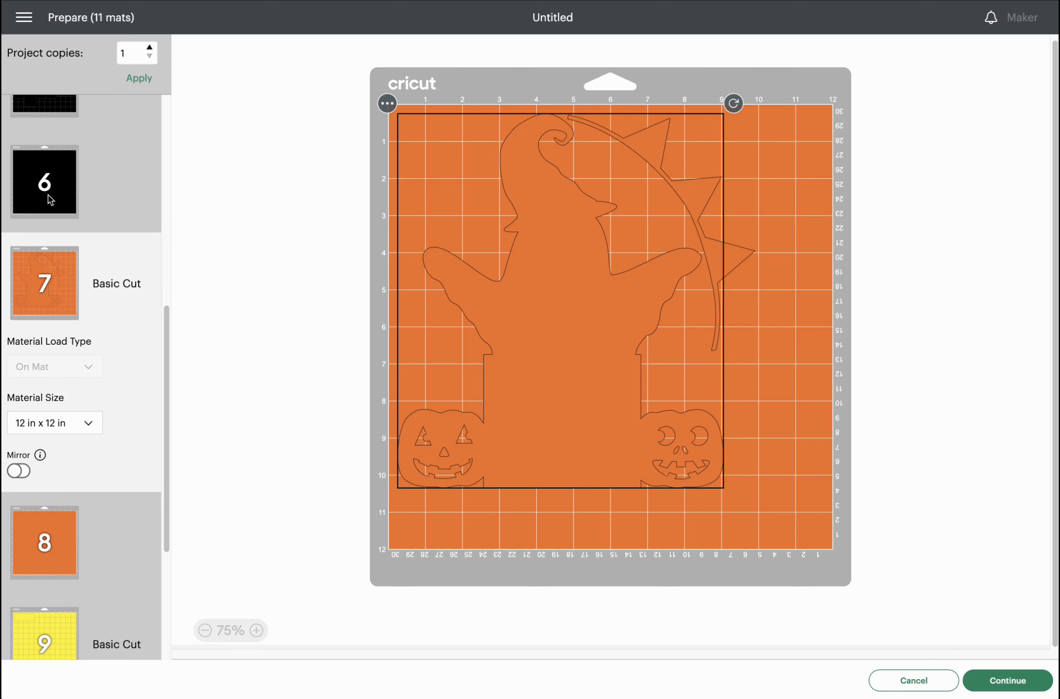
pyautogui.click(50, 200)
pyautogui.scroll(10, 48, 213)
pyautogui.click(44, 446)
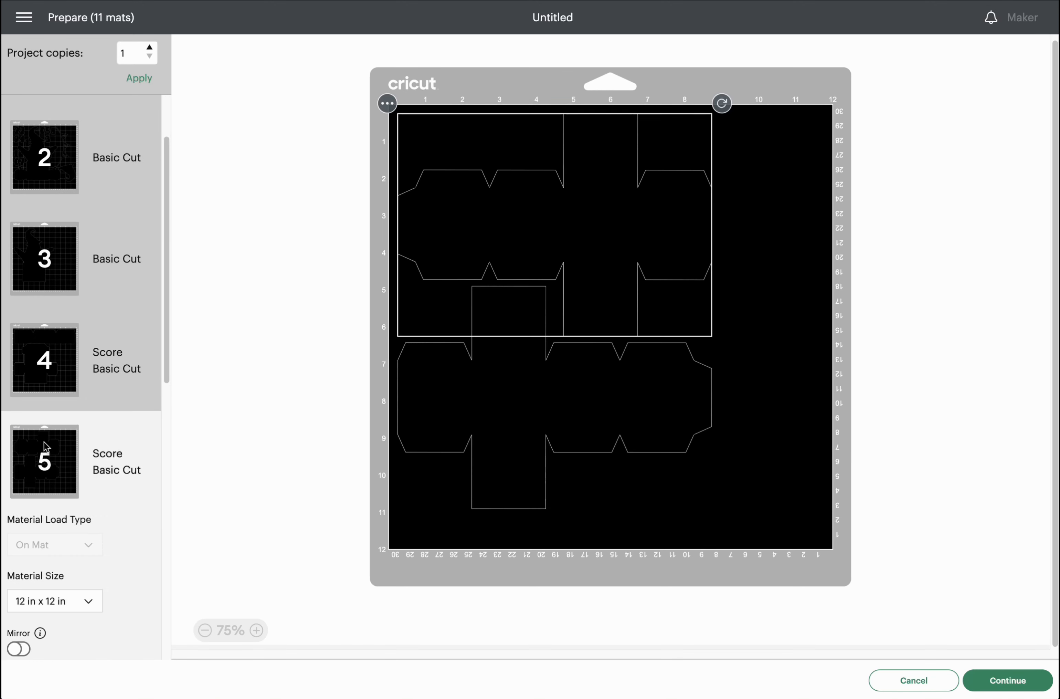
pyautogui.click(62, 375)
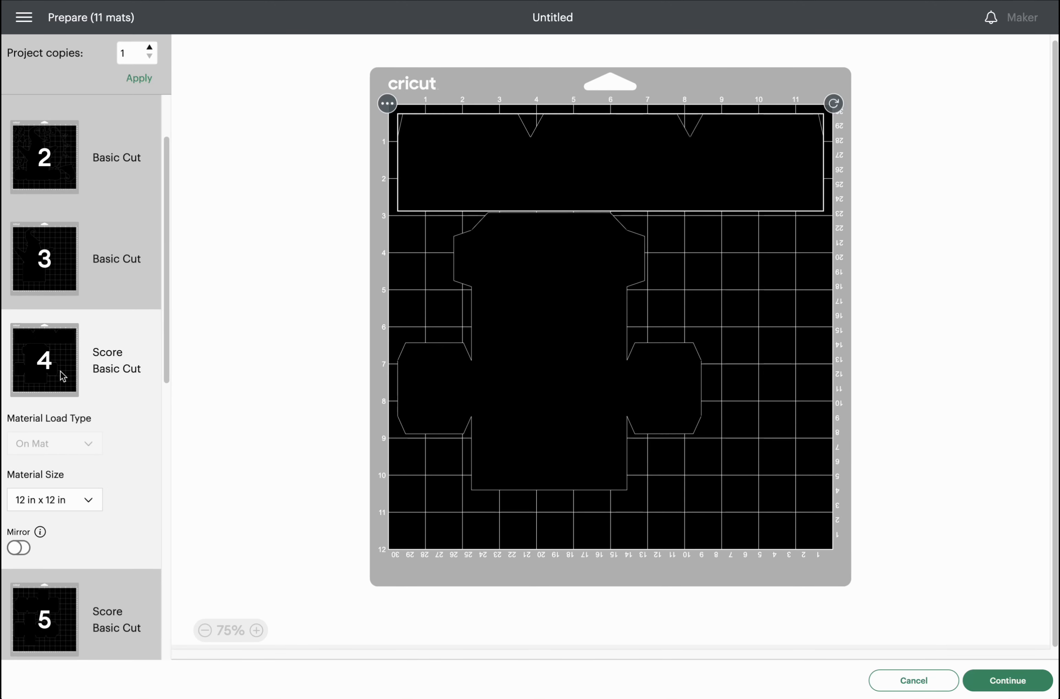
pyautogui.click(56, 230)
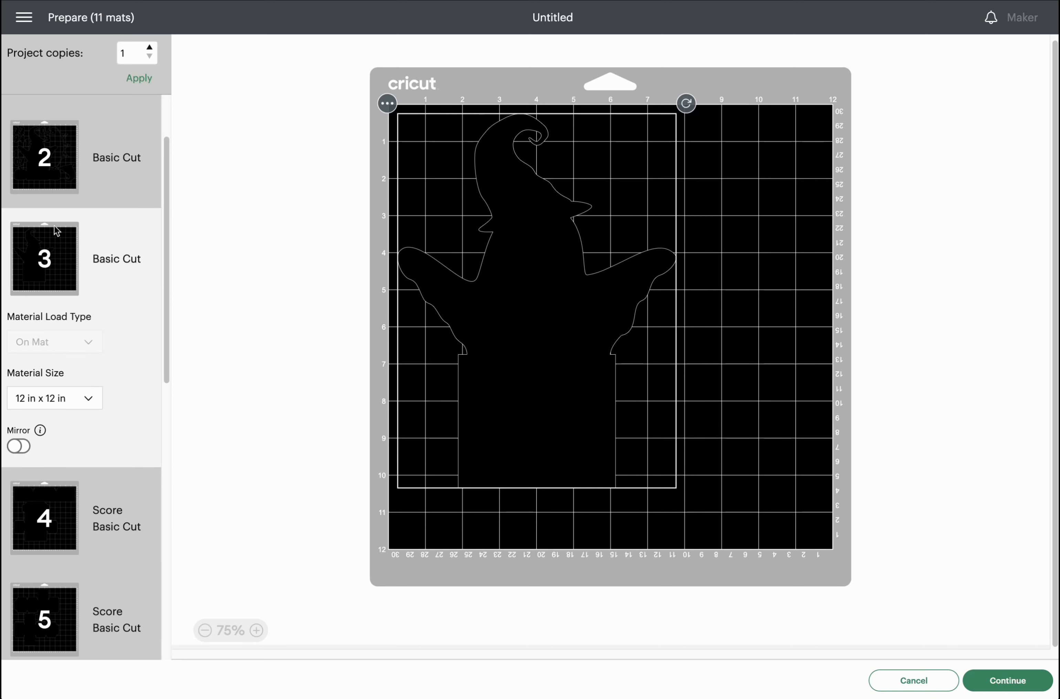
pyautogui.click(49, 172)
# Finish on mat 1 with the grey ghost and number pieces.
pyautogui.scroll(2, 79, 340)
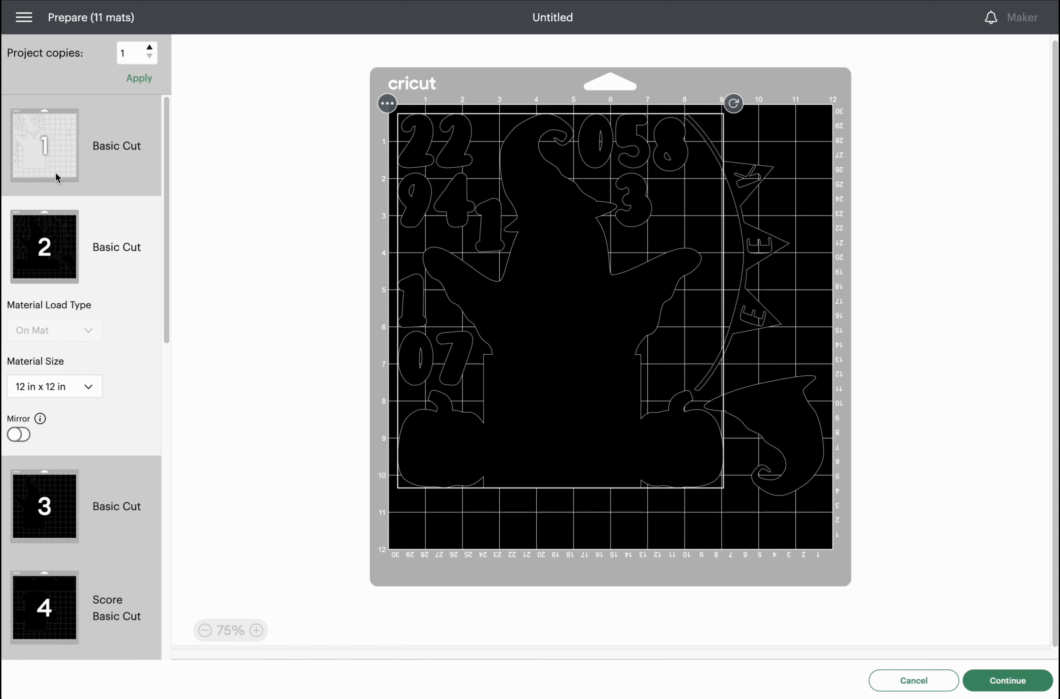
pyautogui.click(55, 171)
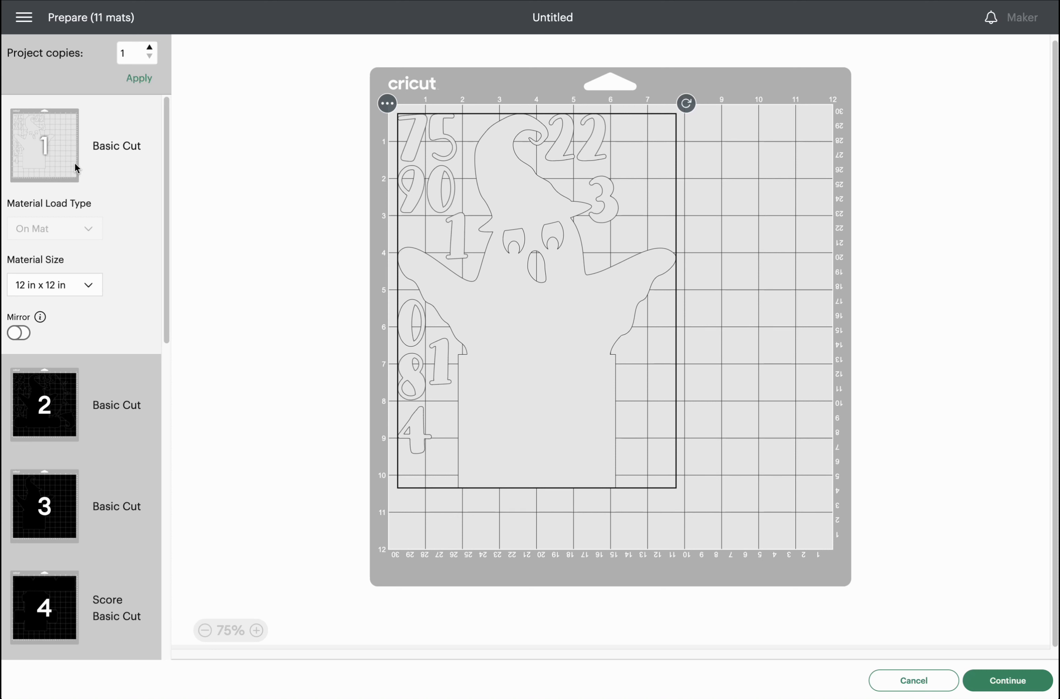
pyautogui.scroll(-8, 59, 238)
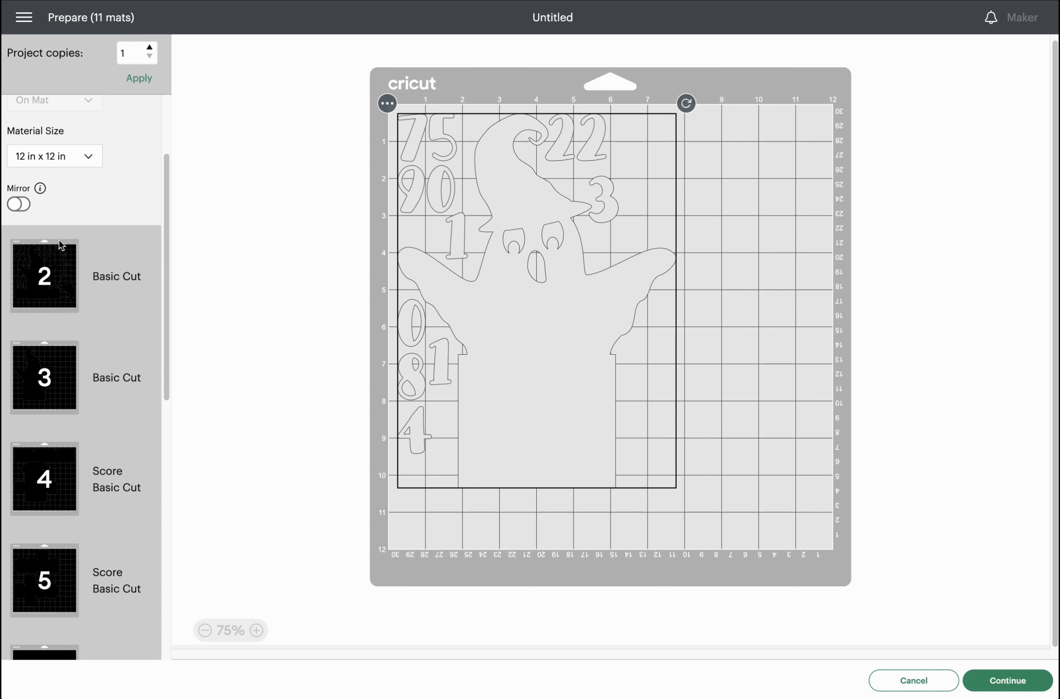
pyautogui.scroll(-4, 56, 249)
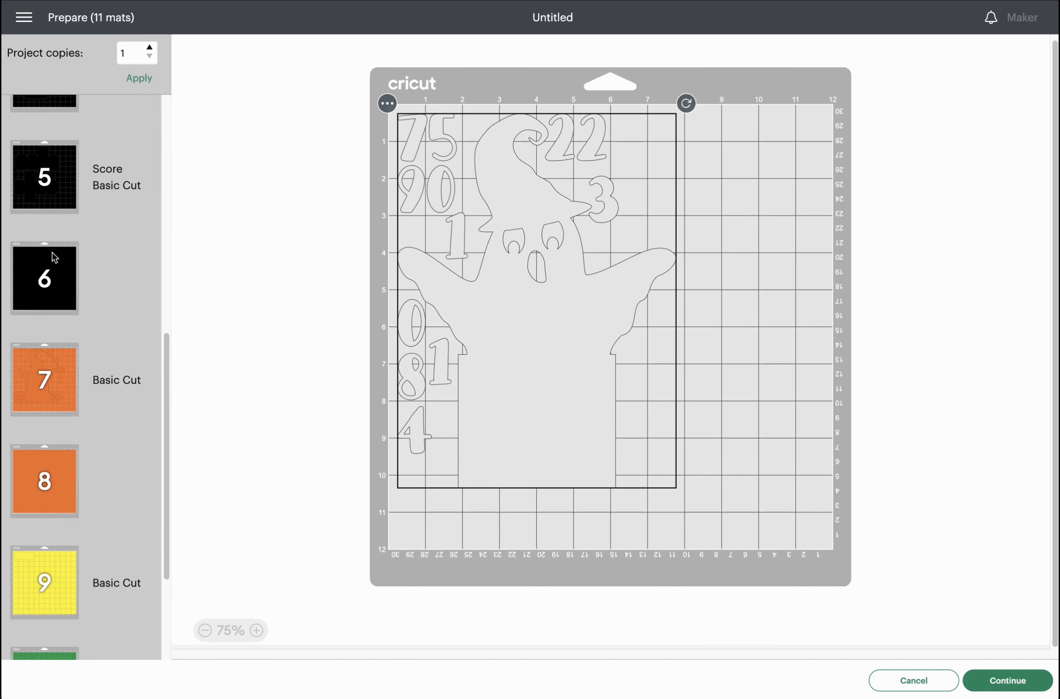
pyautogui.scroll(-2, 50, 251)
pyautogui.scroll(-2, 50, 256)
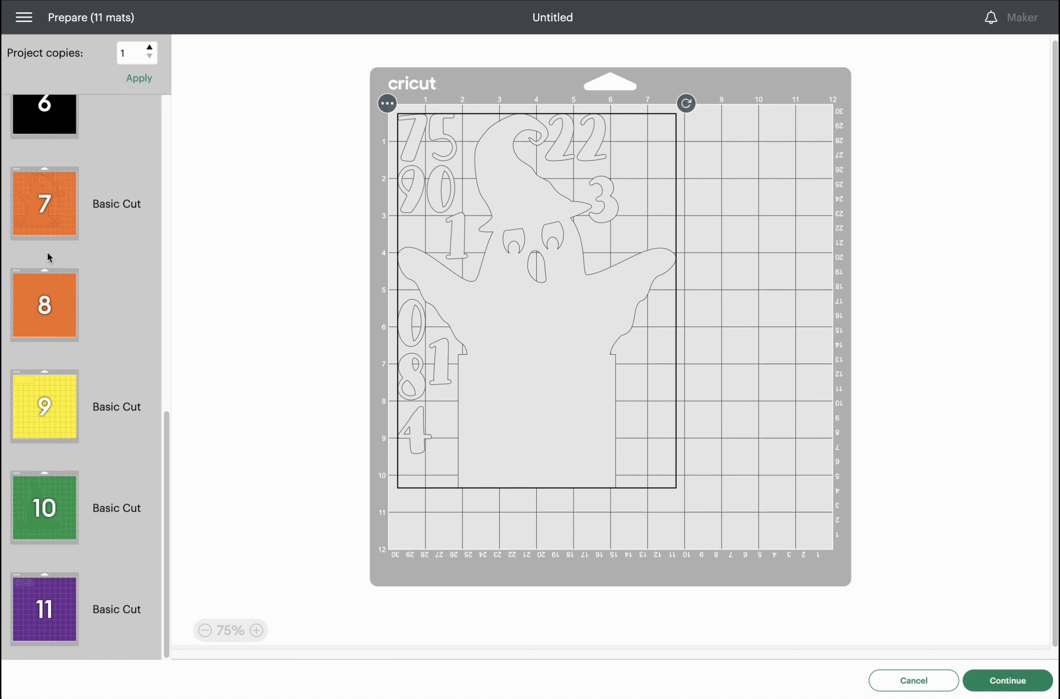
pyautogui.scroll(10, 52, 267)
pyautogui.scroll(2, 55, 281)
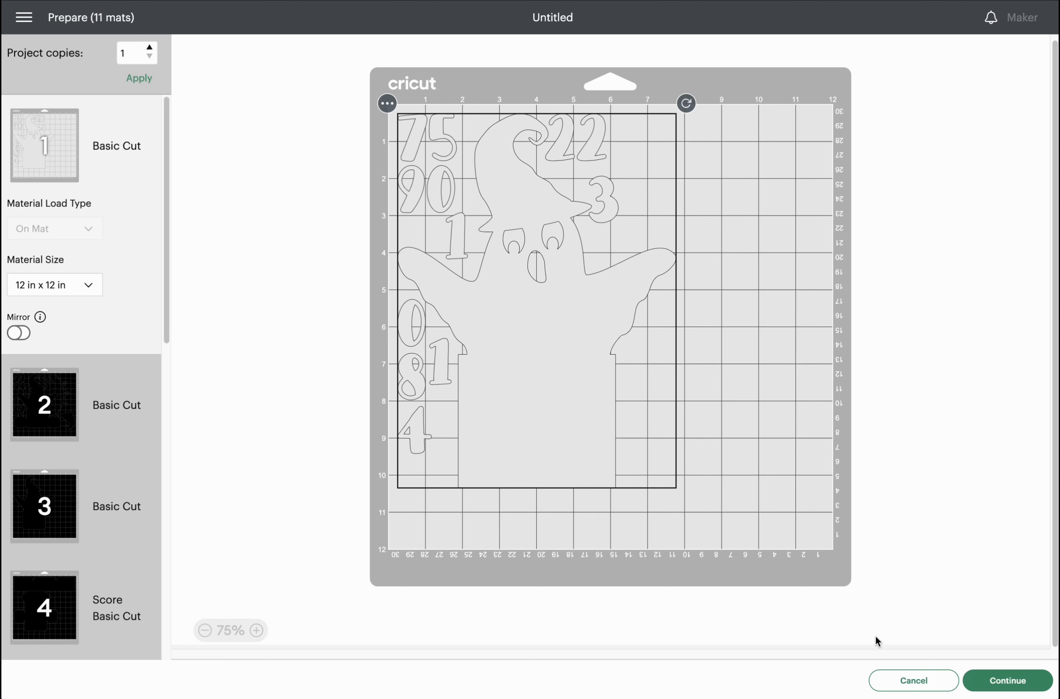
# Send mat 1 to cut on Medium Cardstock – 80 lb (216 gsm).
pyautogui.click(997, 682)
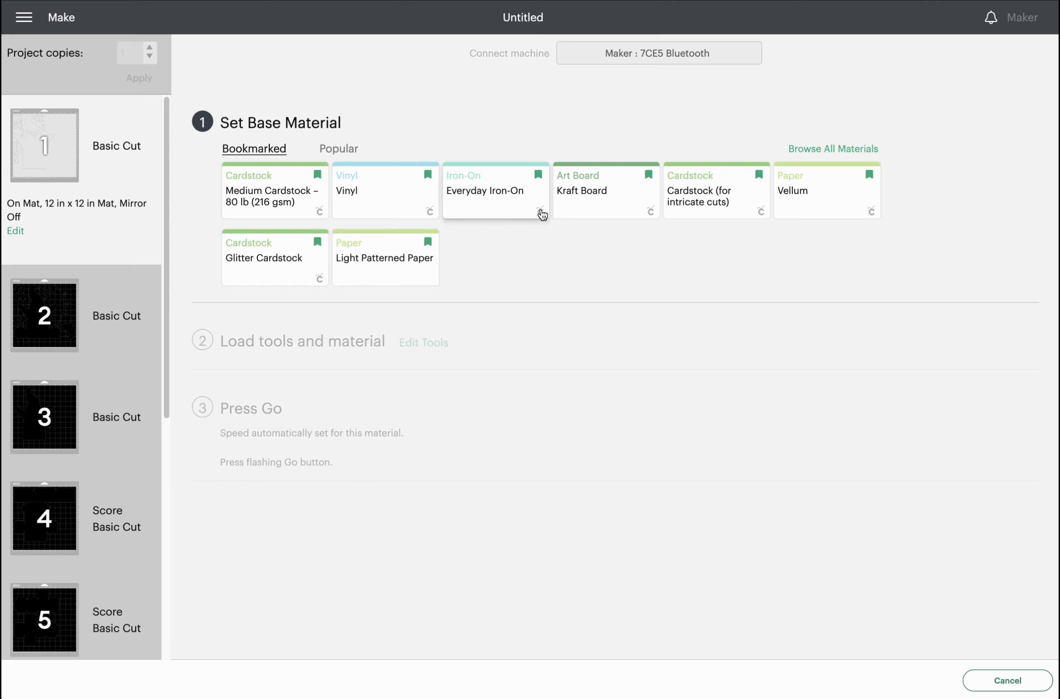
pyautogui.click(807, 154)
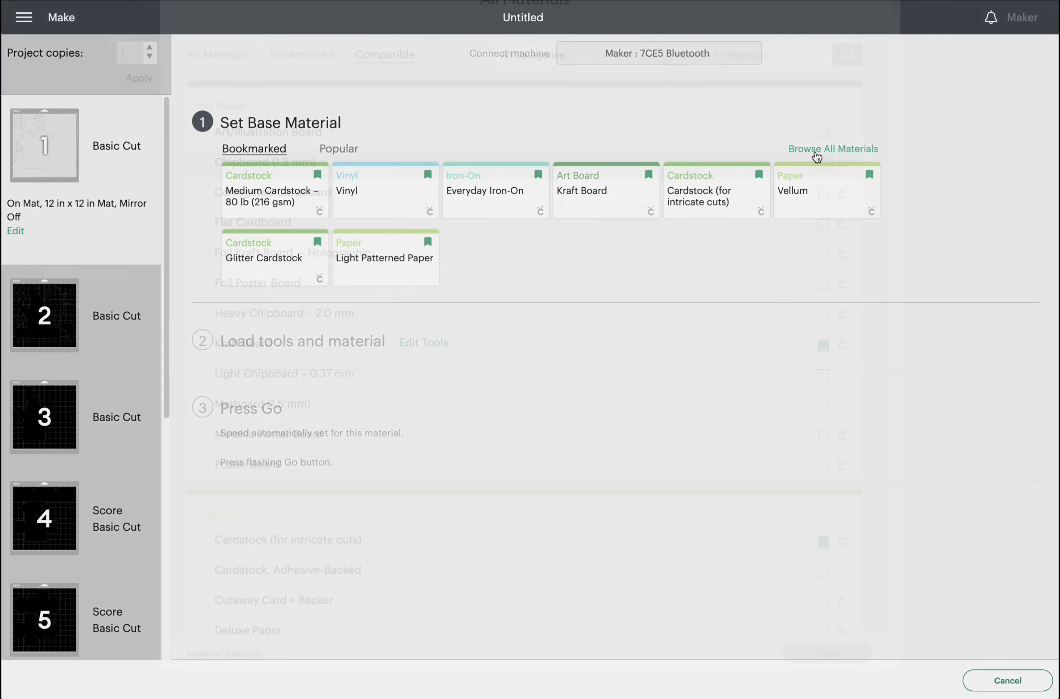
pyautogui.scroll(-5, 500, 422)
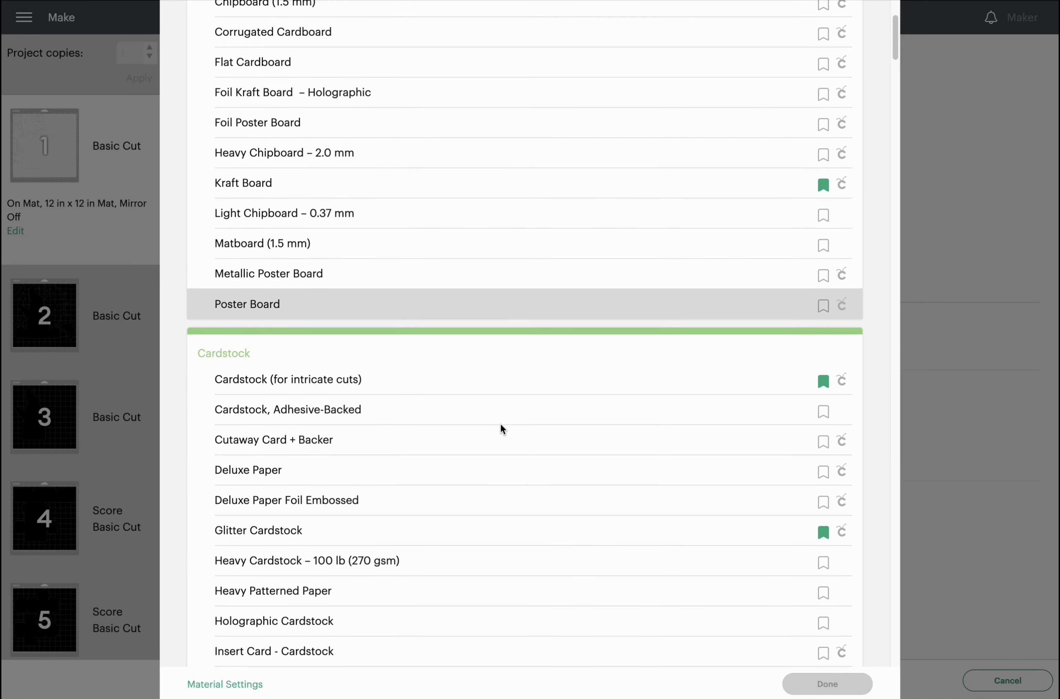
pyautogui.scroll(-2, 499, 424)
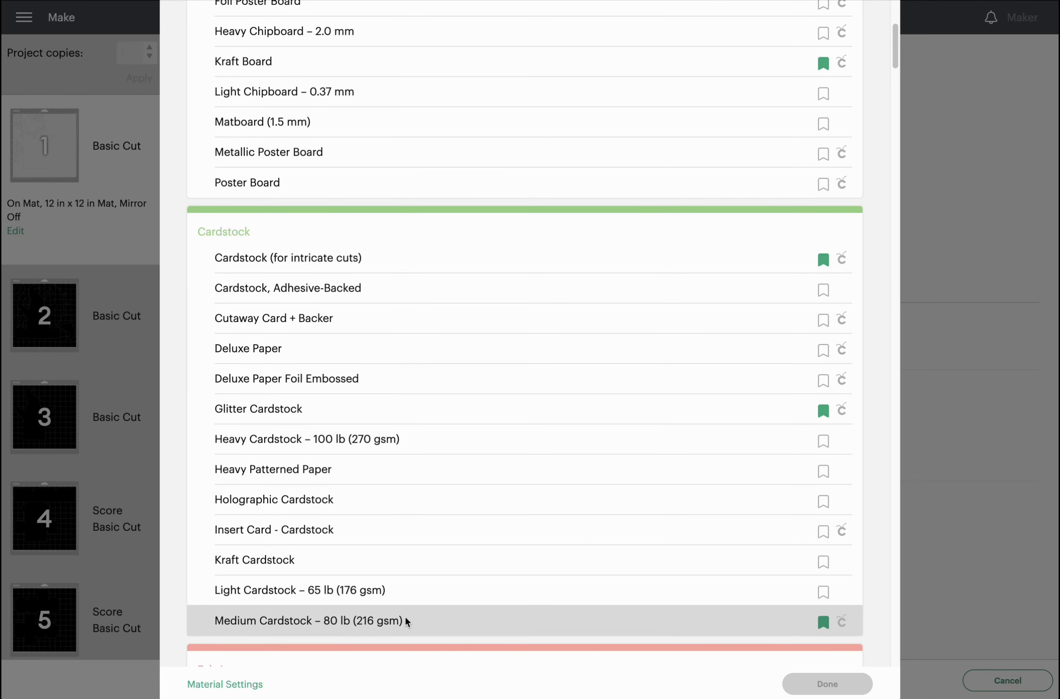
pyautogui.click(433, 624)
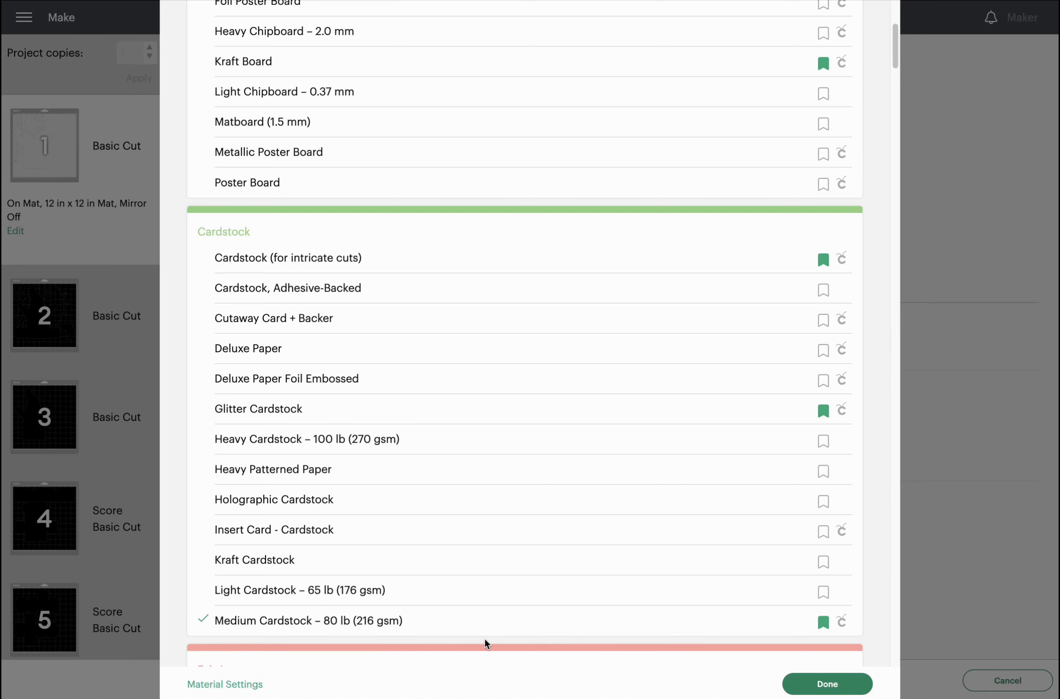
pyautogui.click(825, 684)
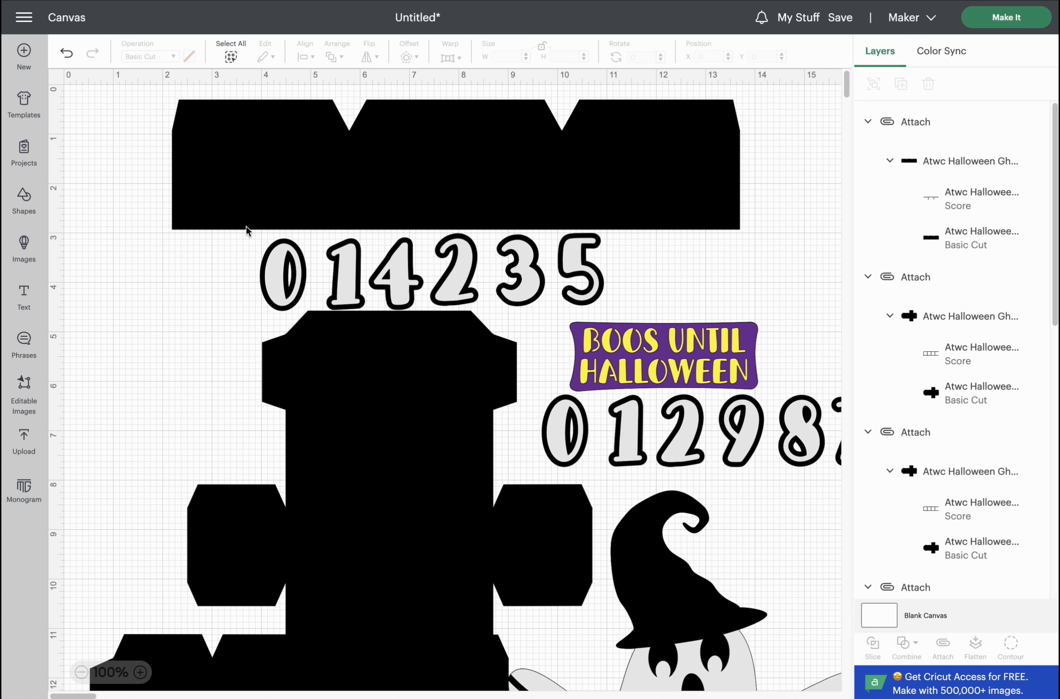
# Delete the black box pieces, number rows and BOOS UNTIL HALLOWEEN label.
pyautogui.click(194, 180)
pyautogui.moveTo(105, 148); pyautogui.dragTo(722, 446)
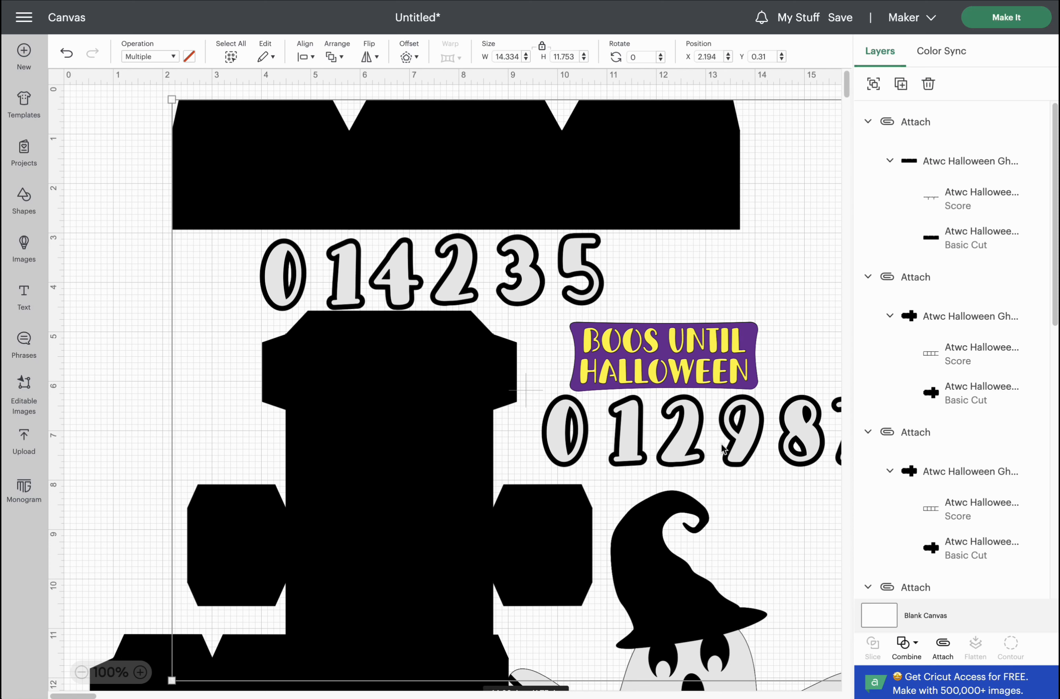
pyautogui.press('Delete')
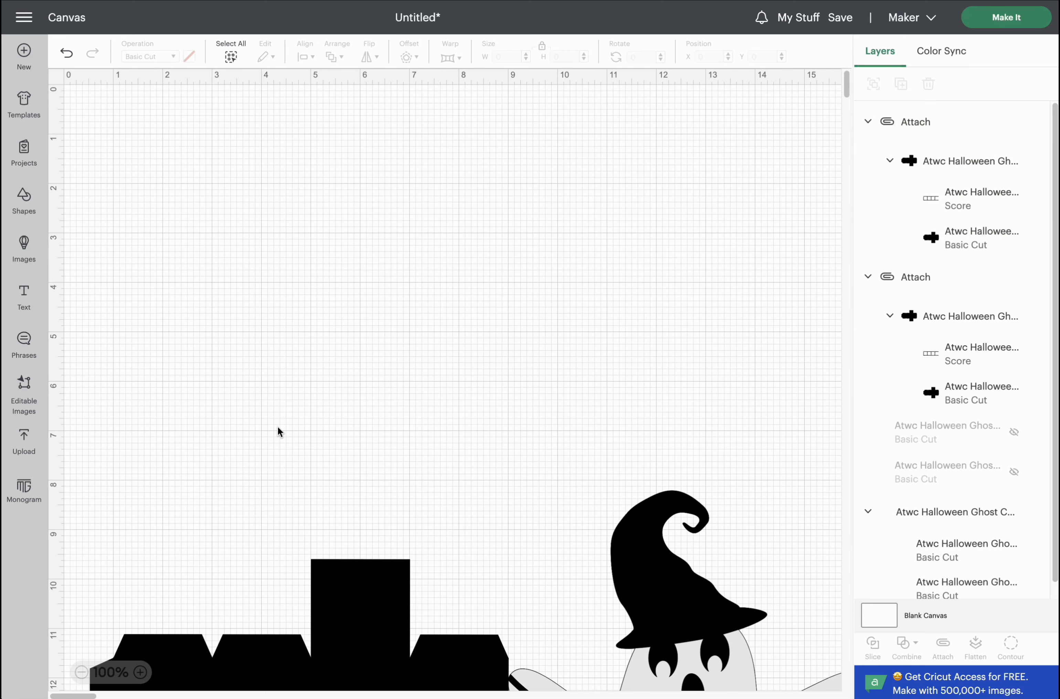
pyautogui.click(312, 593)
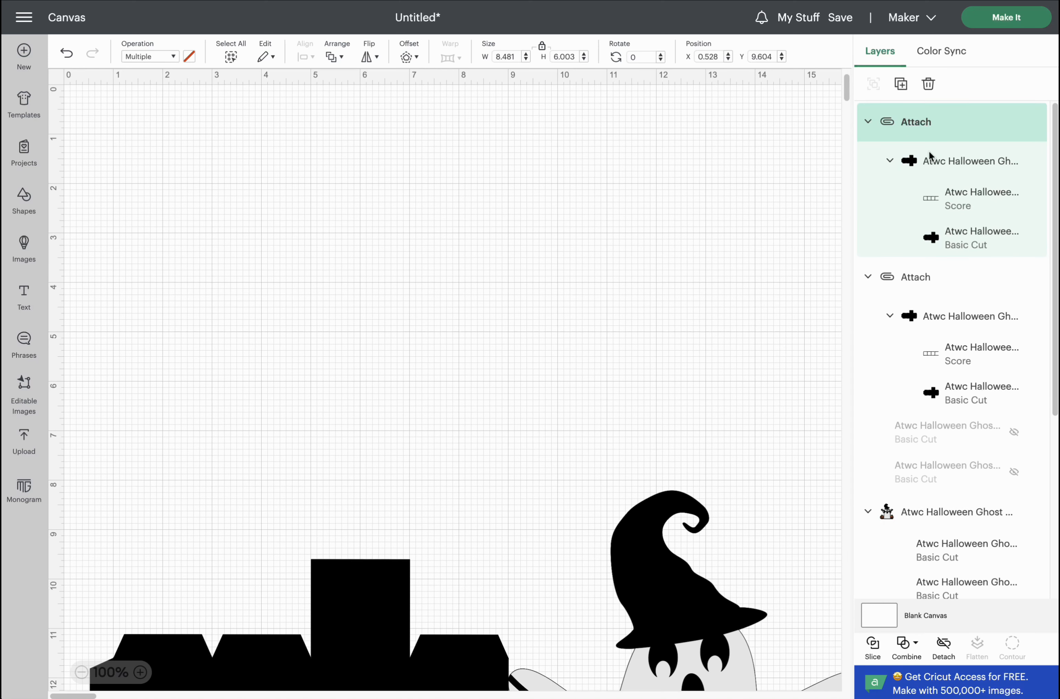
pyautogui.scroll(-2, 937, 136)
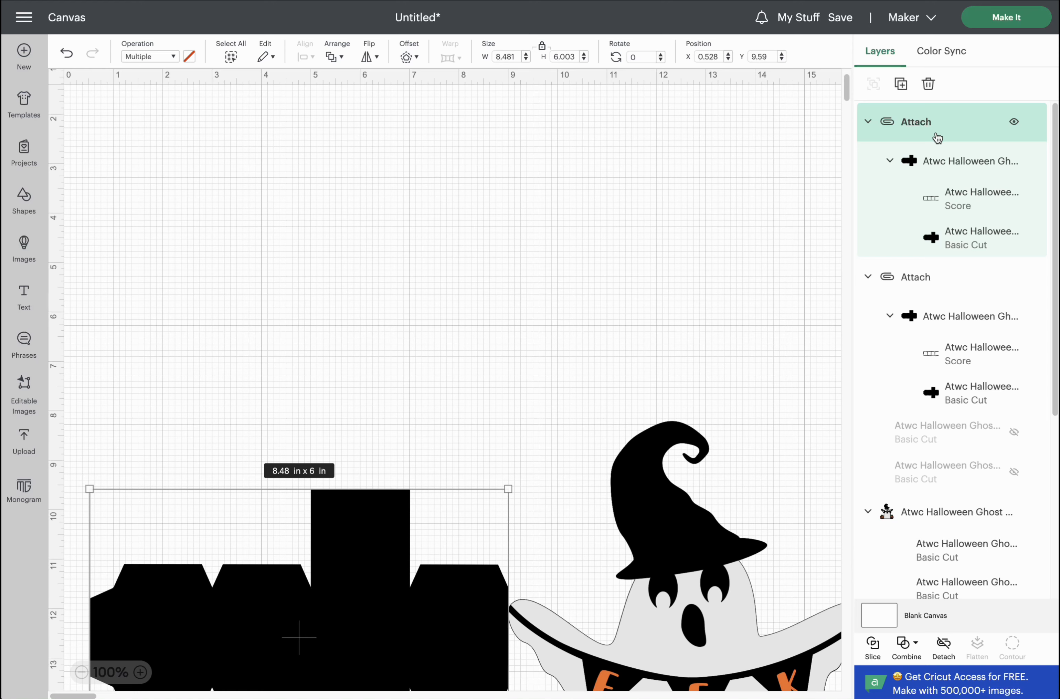
pyautogui.press('Delete')
pyautogui.click(937, 137)
pyautogui.press('Delete')
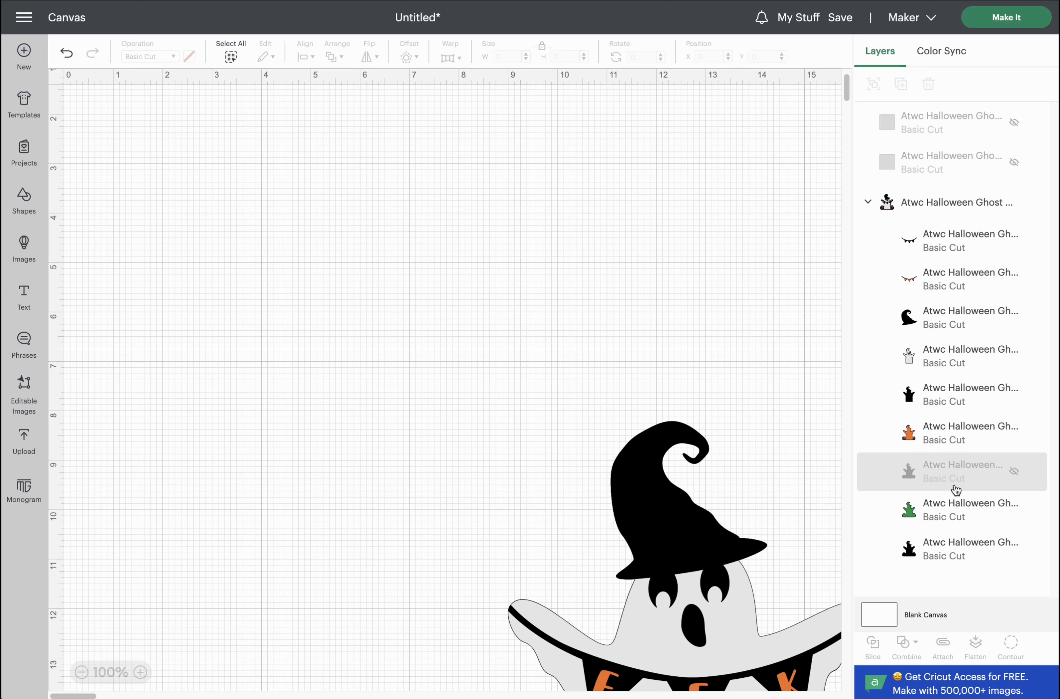
# Unhide the ghost base, pull it out of its group, and delete the rest of the group.
pyautogui.click(1014, 472)
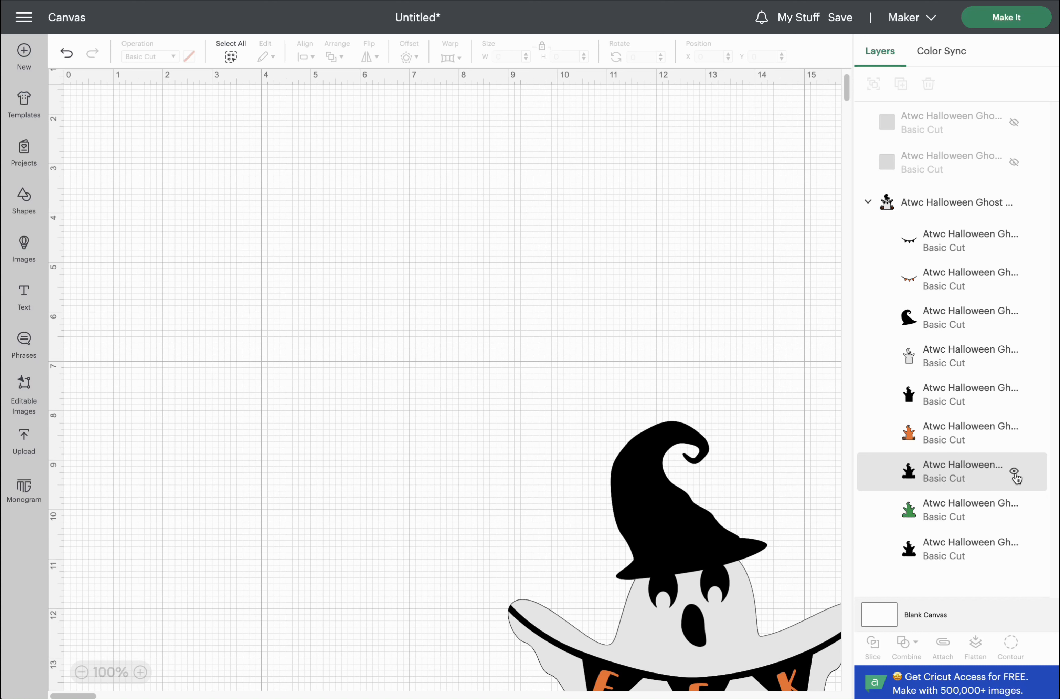
pyautogui.moveTo(962, 475); pyautogui.dragTo(979, 177)
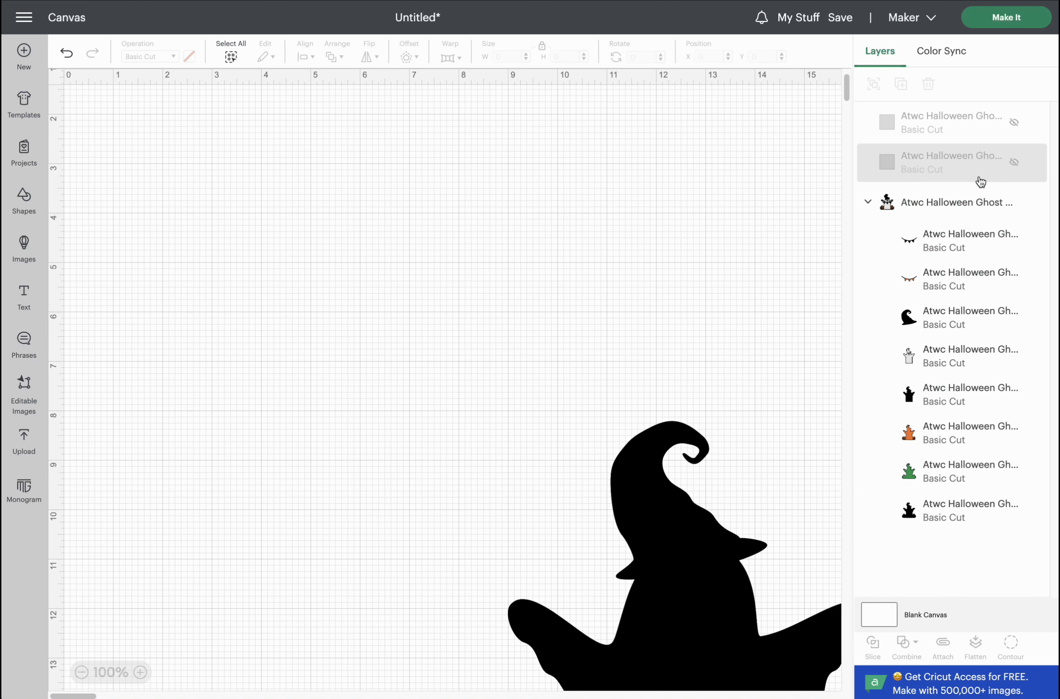
pyautogui.click(948, 252)
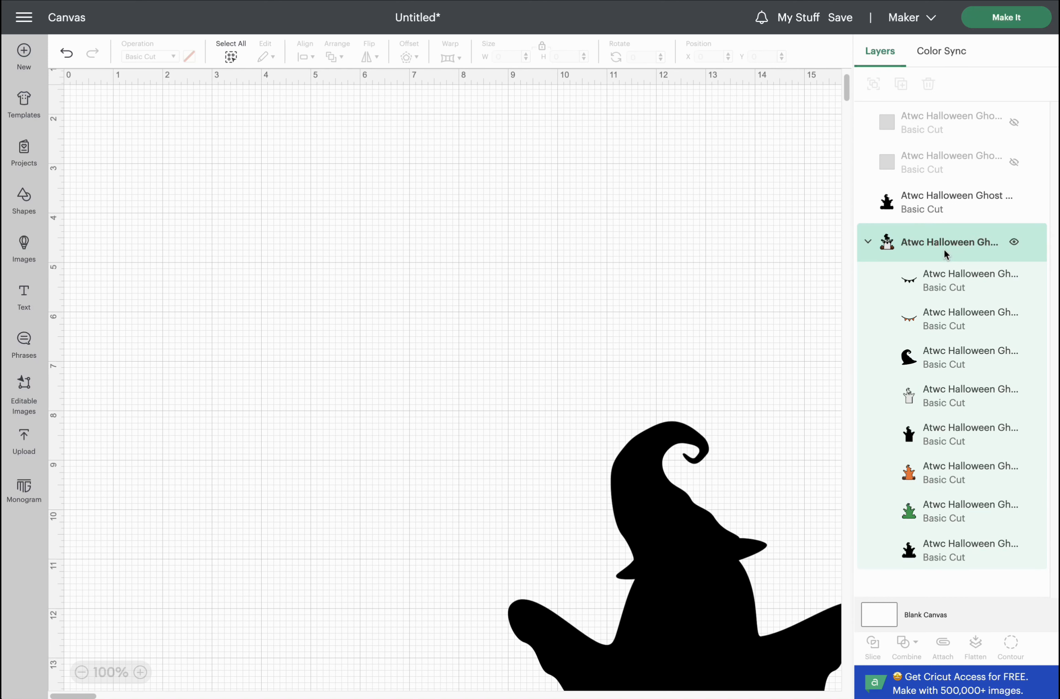
pyautogui.press('Delete')
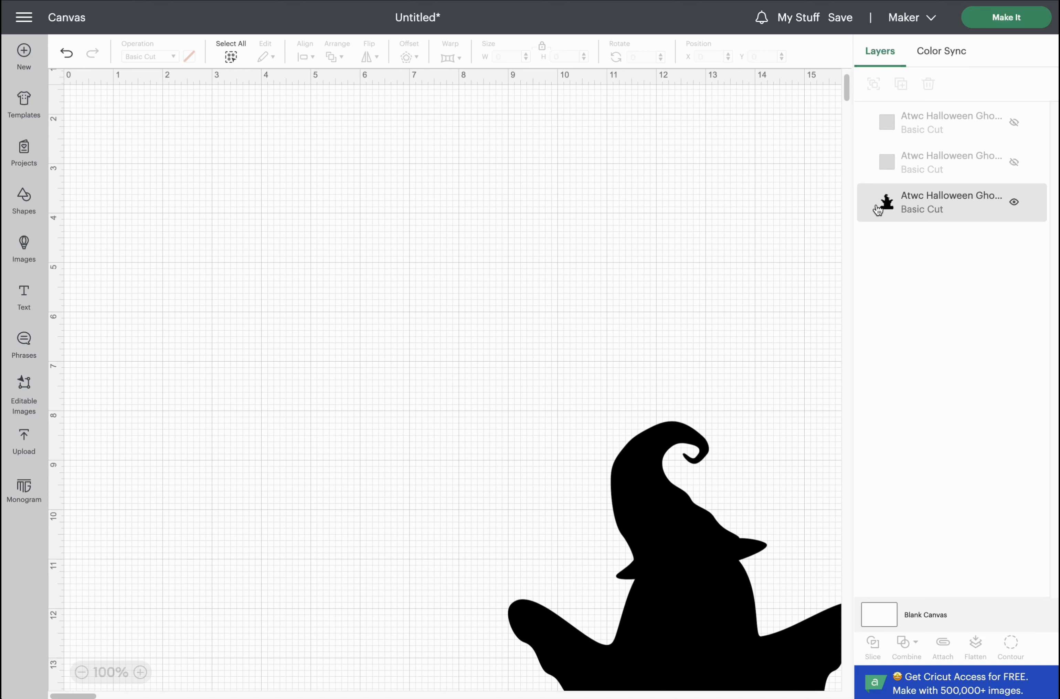
pyautogui.click(1016, 24)
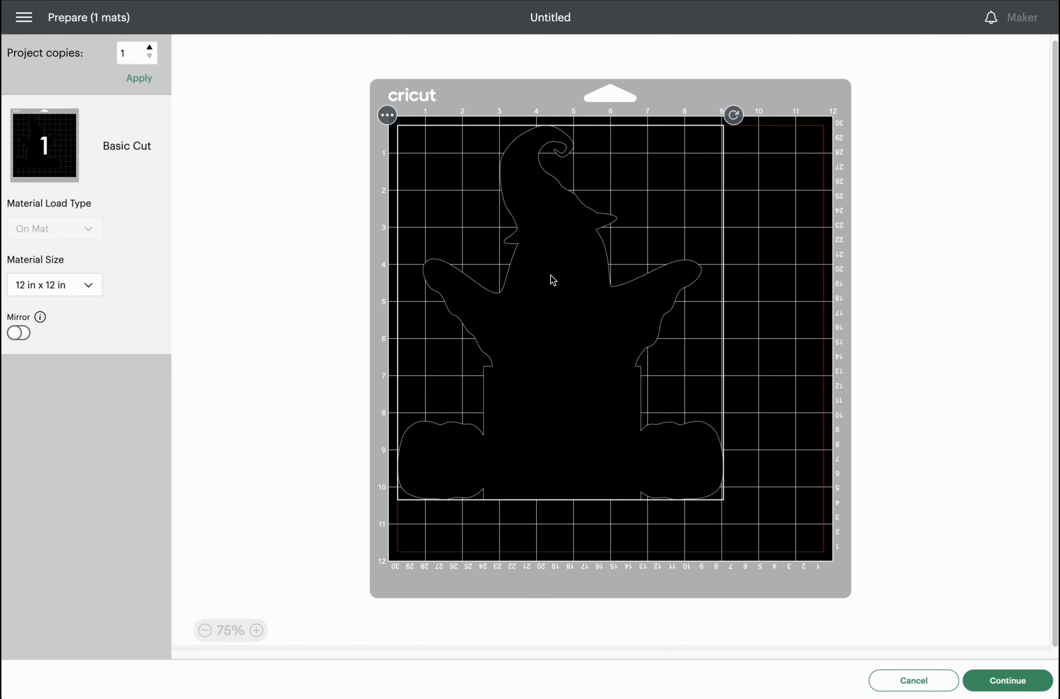
# Send the ghost base mat to cut with Kraft Board as the base material.
pyautogui.click(1011, 680)
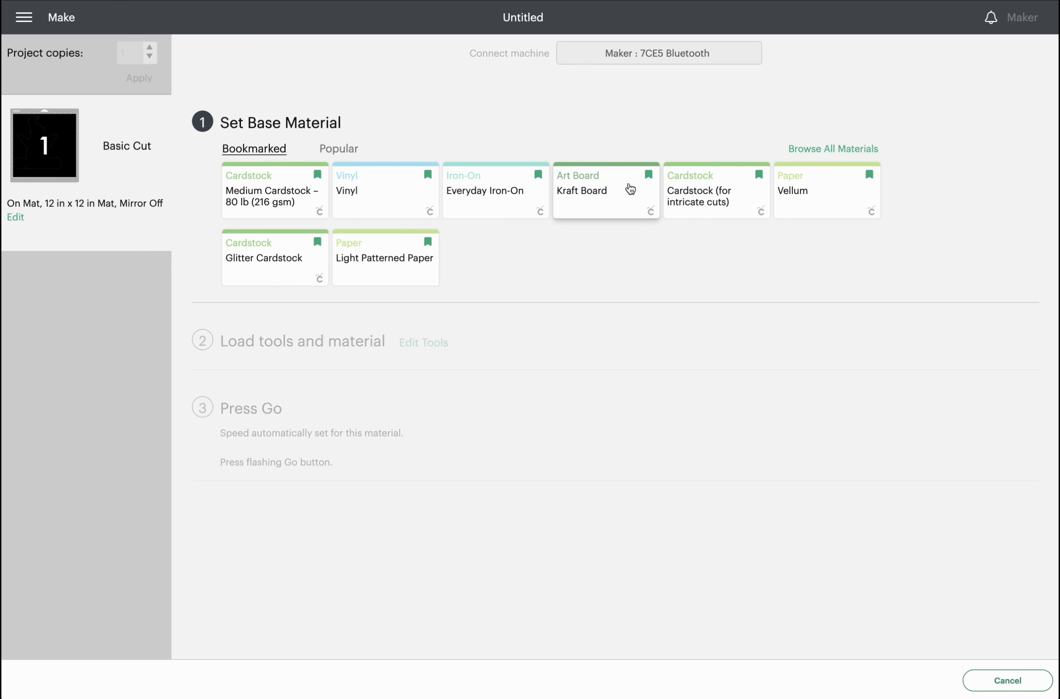
pyautogui.click(597, 193)
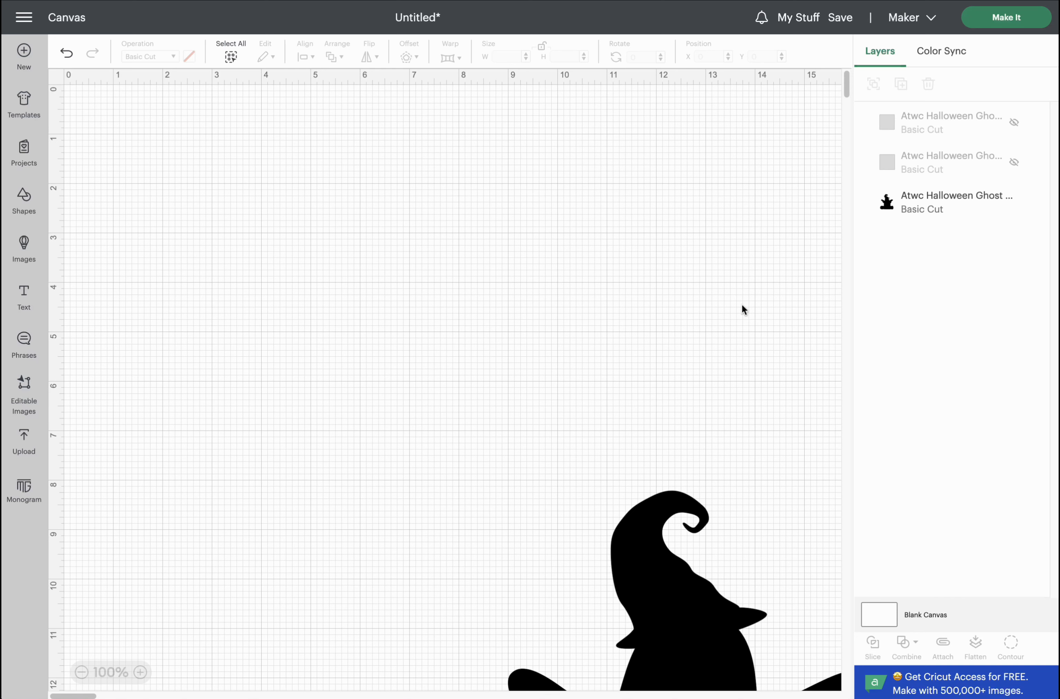
# Unhide both orange number blocks and delete the black ghost base layer.
pyautogui.moveTo(670, 580); pyautogui.dragTo(599, 257)
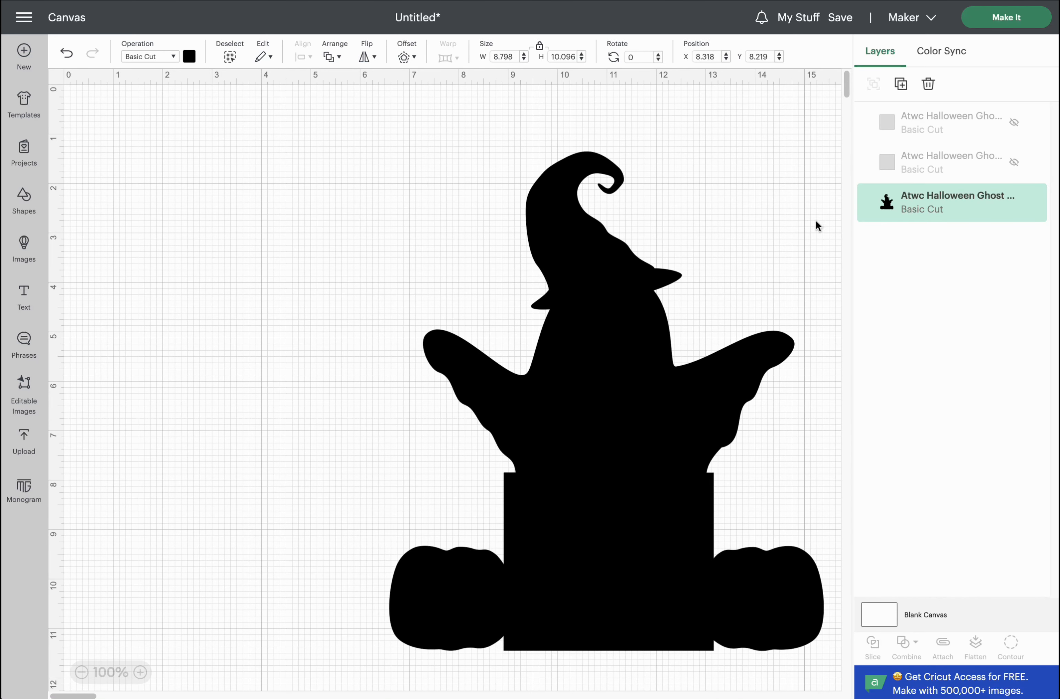
pyautogui.click(1015, 164)
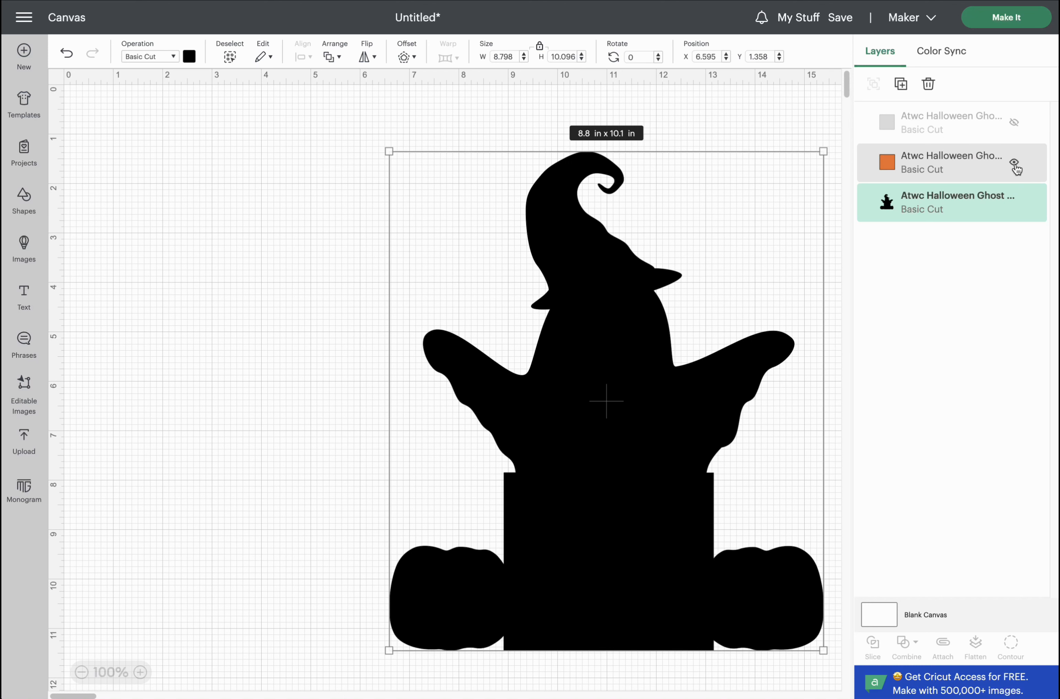
pyautogui.click(1015, 126)
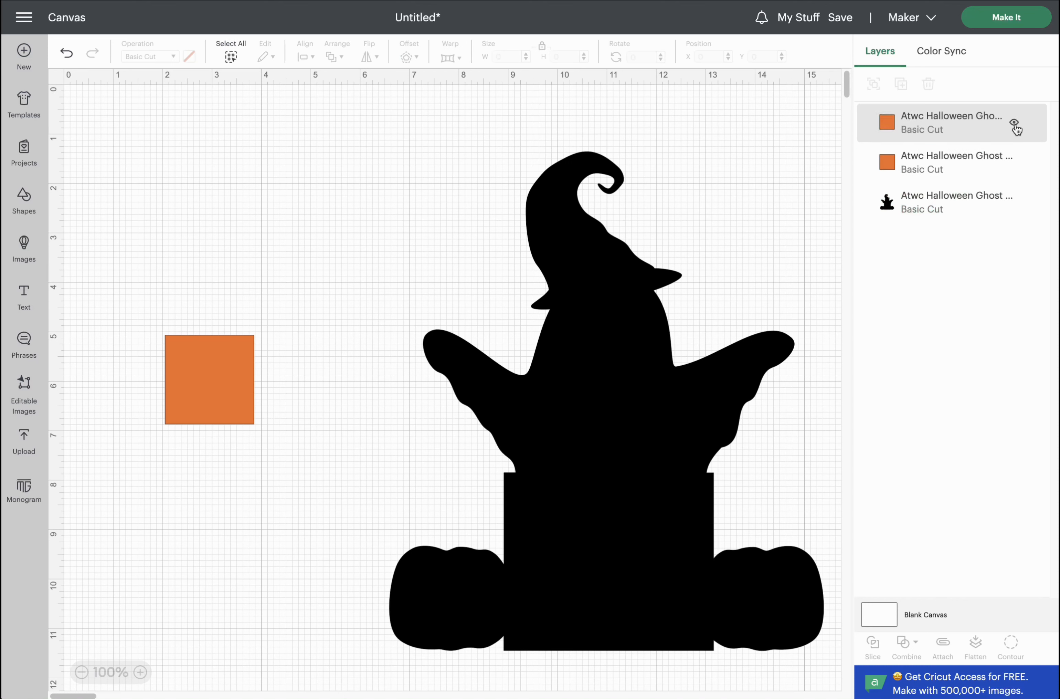
pyautogui.click(929, 212)
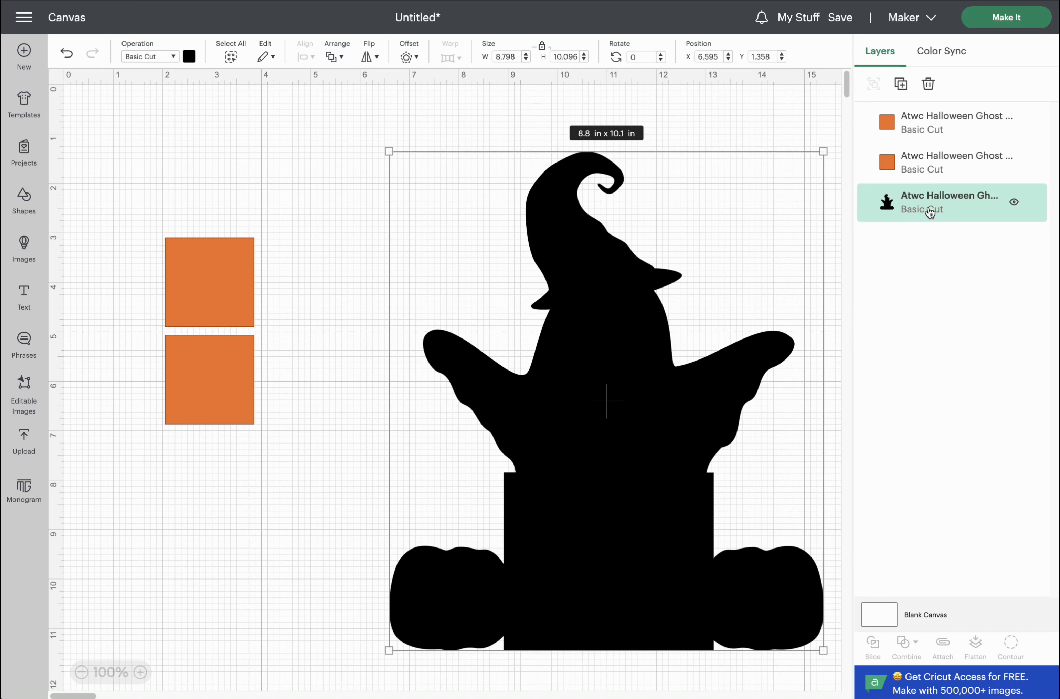
pyautogui.press('Delete')
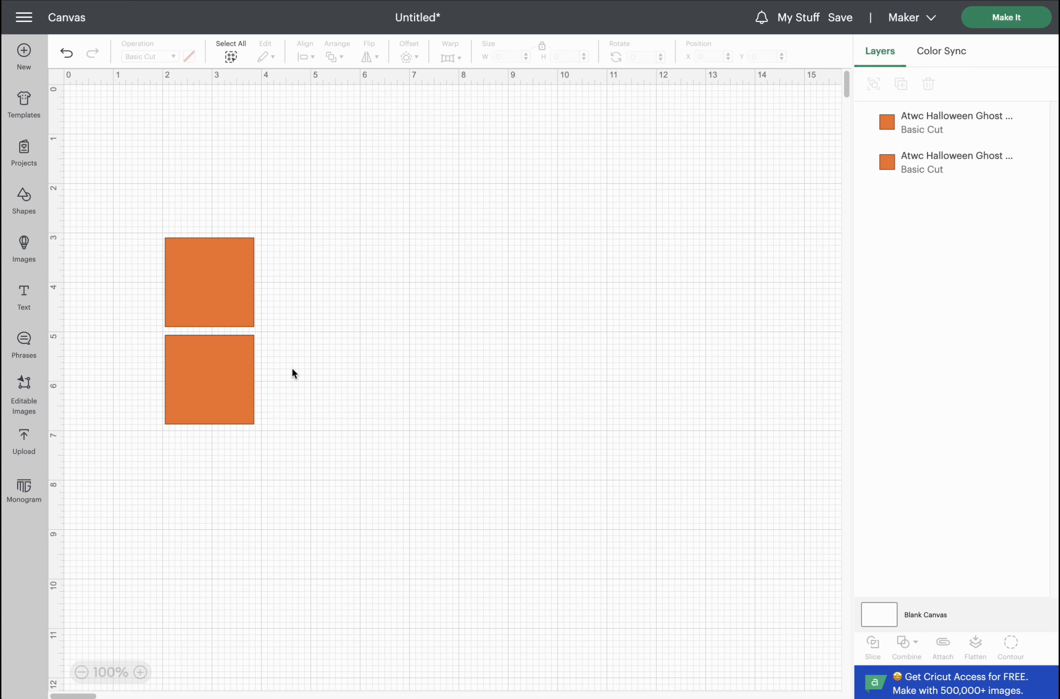
# Rotate the pair of orange squares 90° and move it to the canvas top-left.
pyautogui.moveTo(294, 369); pyautogui.dragTo(146, 252)
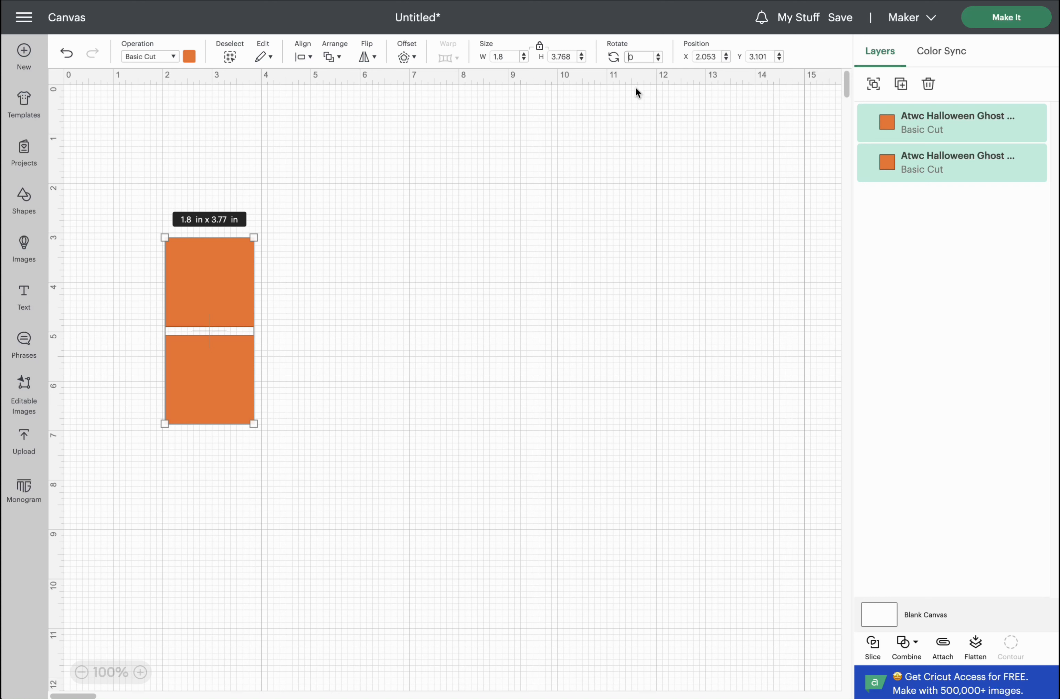
pyautogui.write('9')
pyautogui.press('Return')
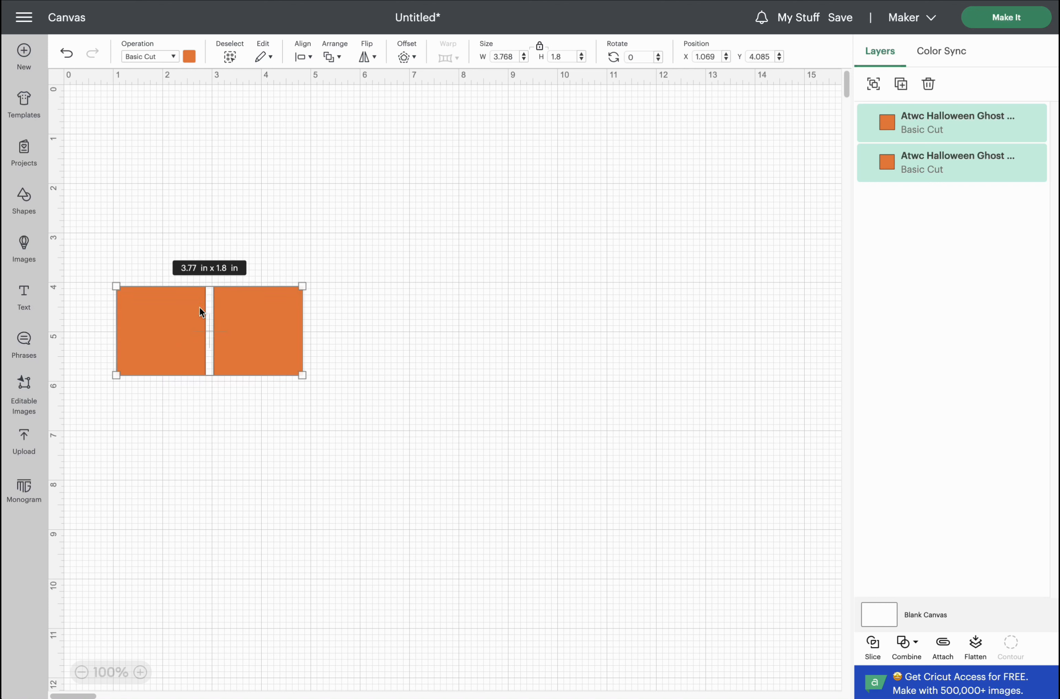
pyautogui.moveTo(263, 338); pyautogui.dragTo(213, 142)
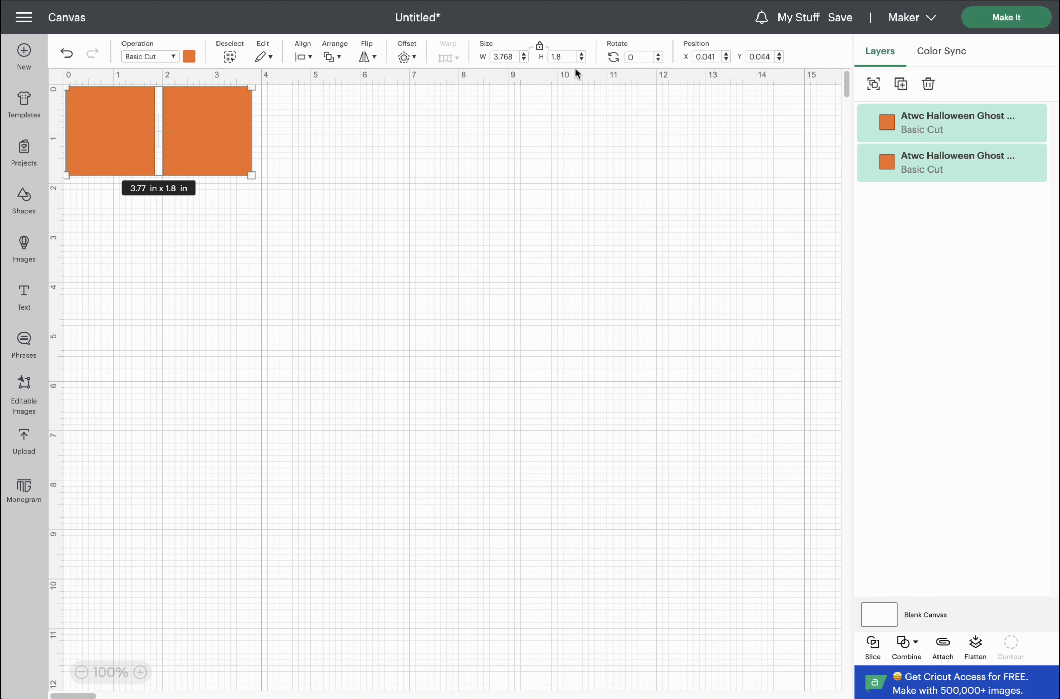
# Duplicate the orange pair three times, stacking copies down the left to make four rows.
pyautogui.click(902, 86)
pyautogui.moveTo(237, 144); pyautogui.dragTo(215, 272)
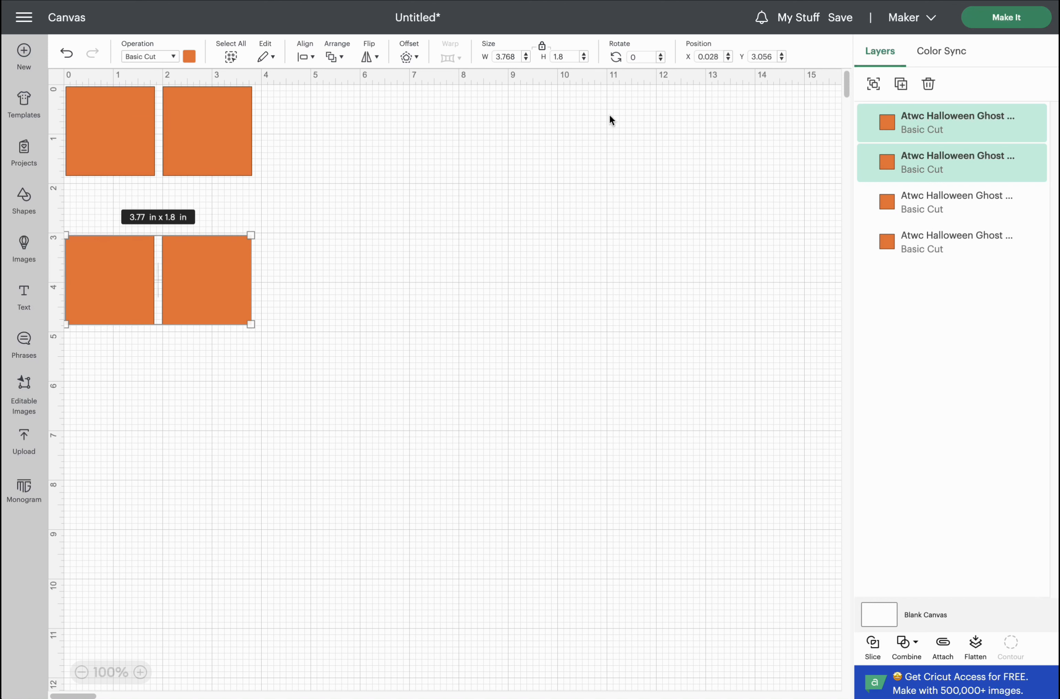
pyautogui.click(902, 90)
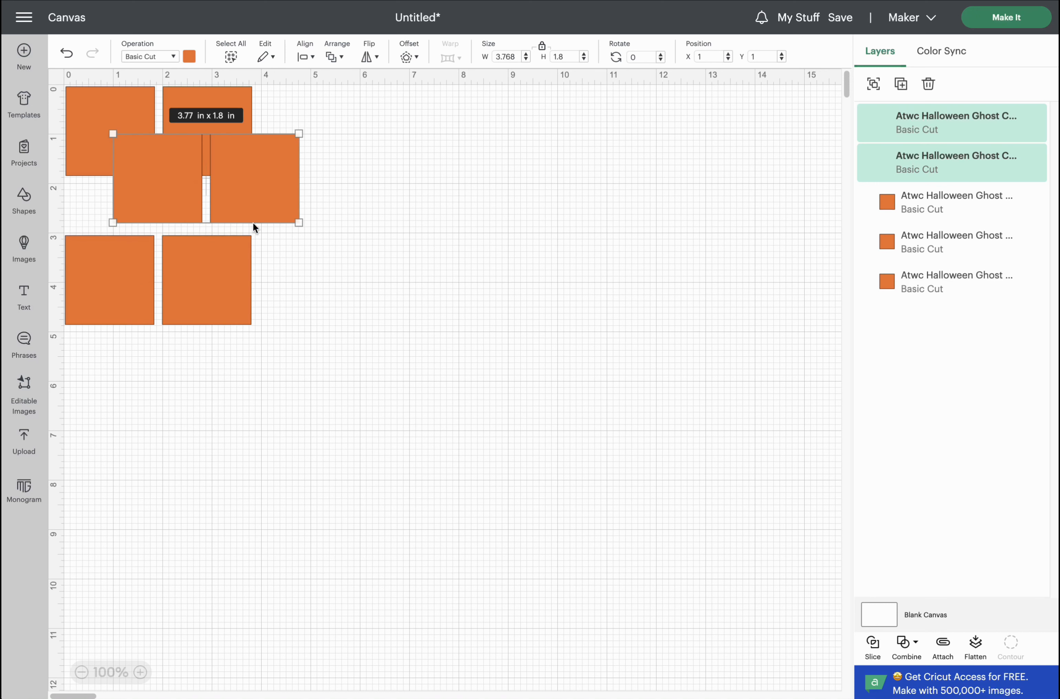
pyautogui.moveTo(260, 182); pyautogui.dragTo(213, 428)
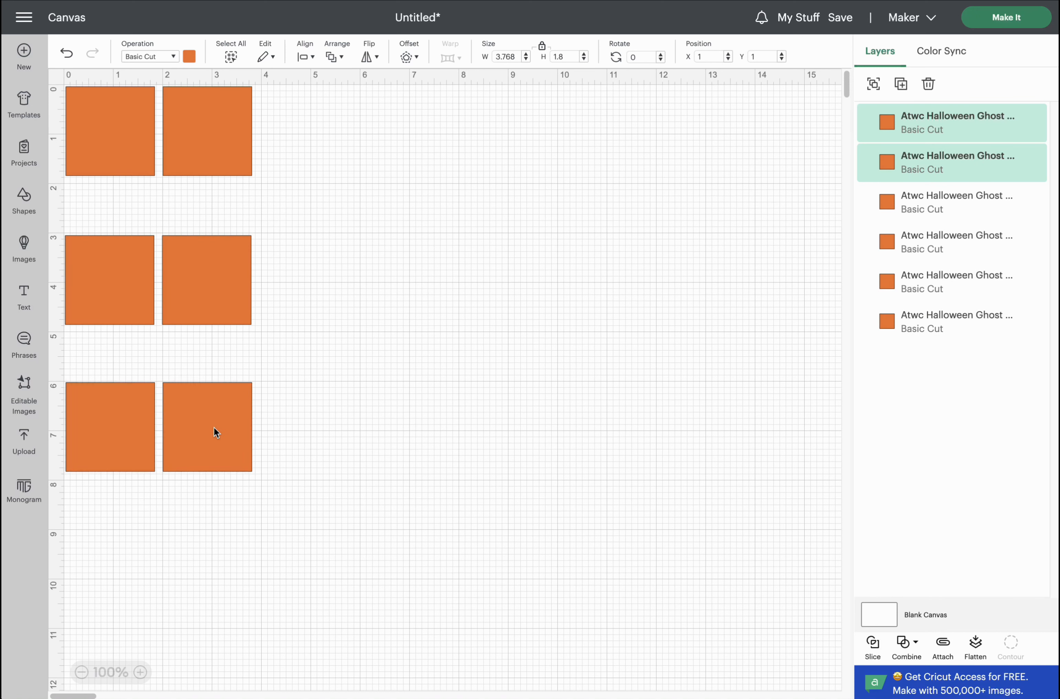
pyautogui.click(901, 84)
pyautogui.moveTo(298, 187); pyautogui.dragTo(227, 560)
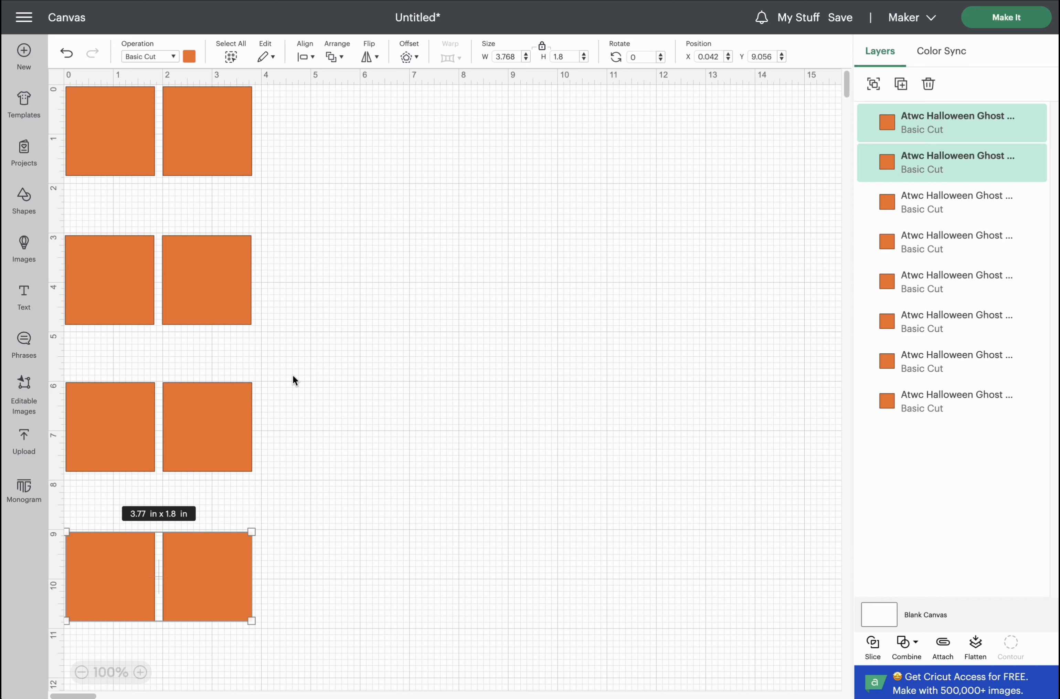
# Duplicate the top two pairs, move the copies to the right, then select all twelve blocks.
pyautogui.moveTo(320, 294); pyautogui.dragTo(87, 117)
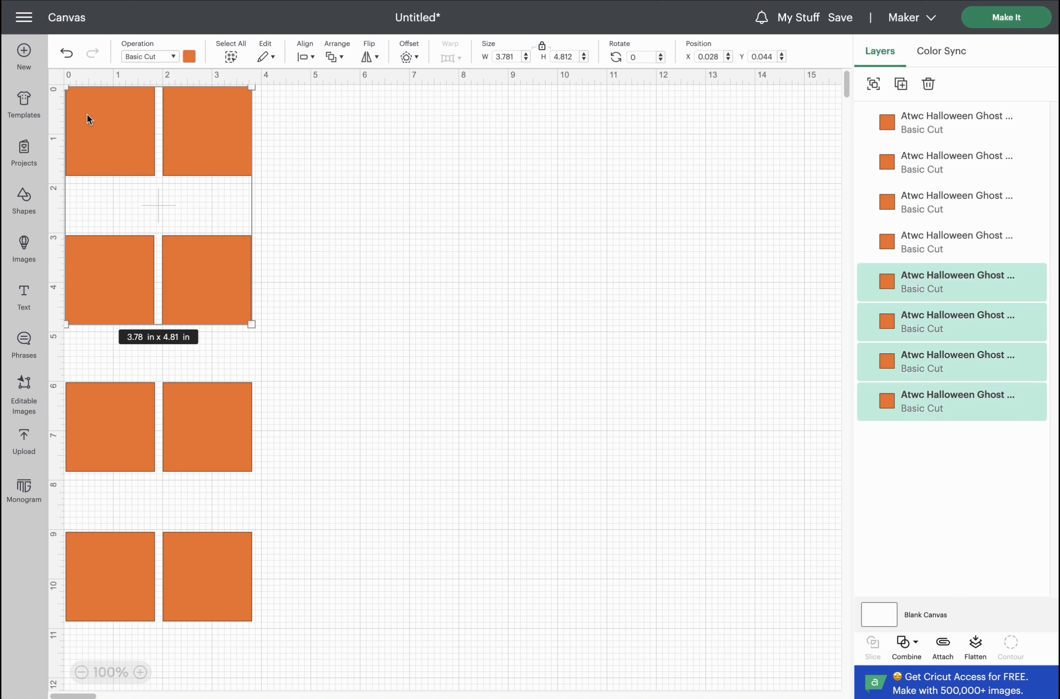
pyautogui.click(900, 84)
pyautogui.moveTo(204, 136); pyautogui.dragTo(525, 132)
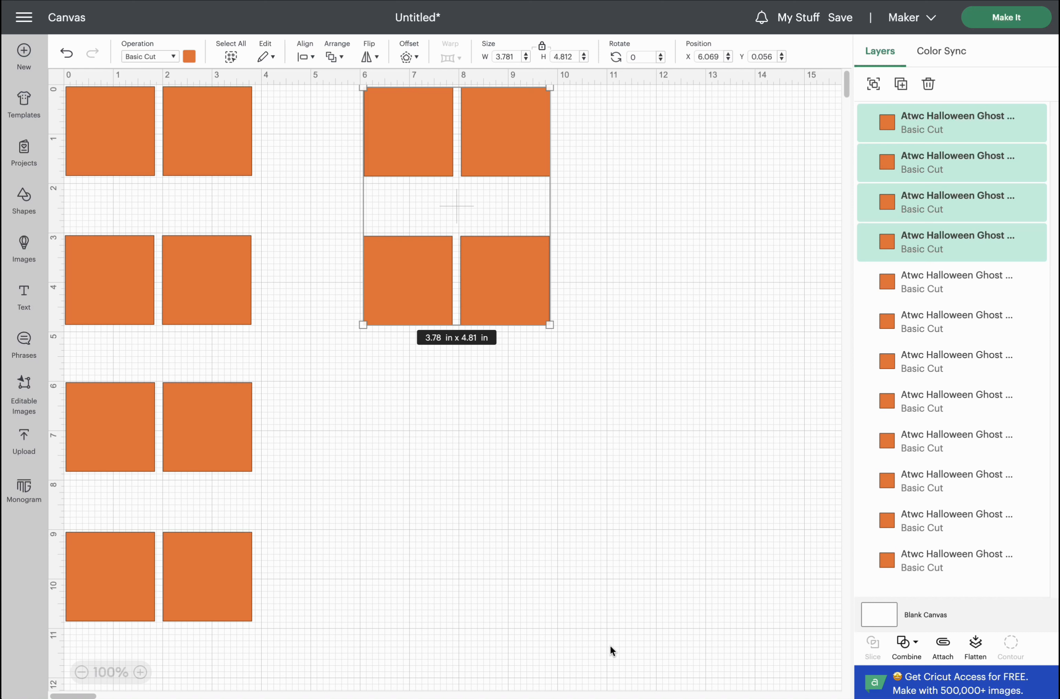
pyautogui.moveTo(612, 646); pyautogui.dragTo(73, 95)
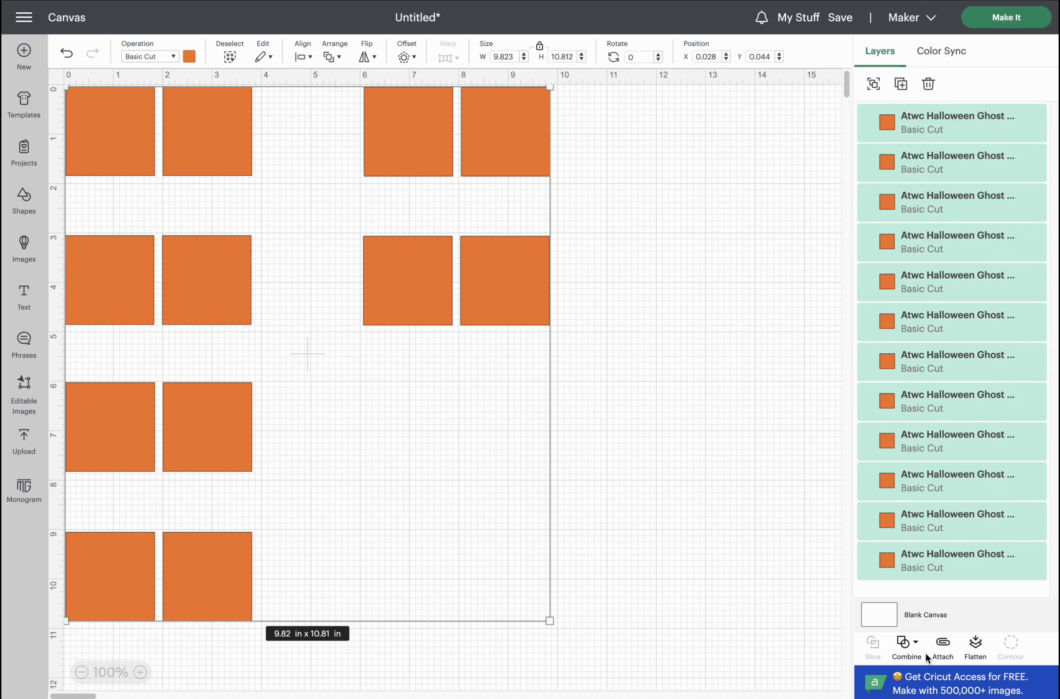
# Attach the twelve orange blocks into one group and send them to Make It.
pyautogui.click(947, 648)
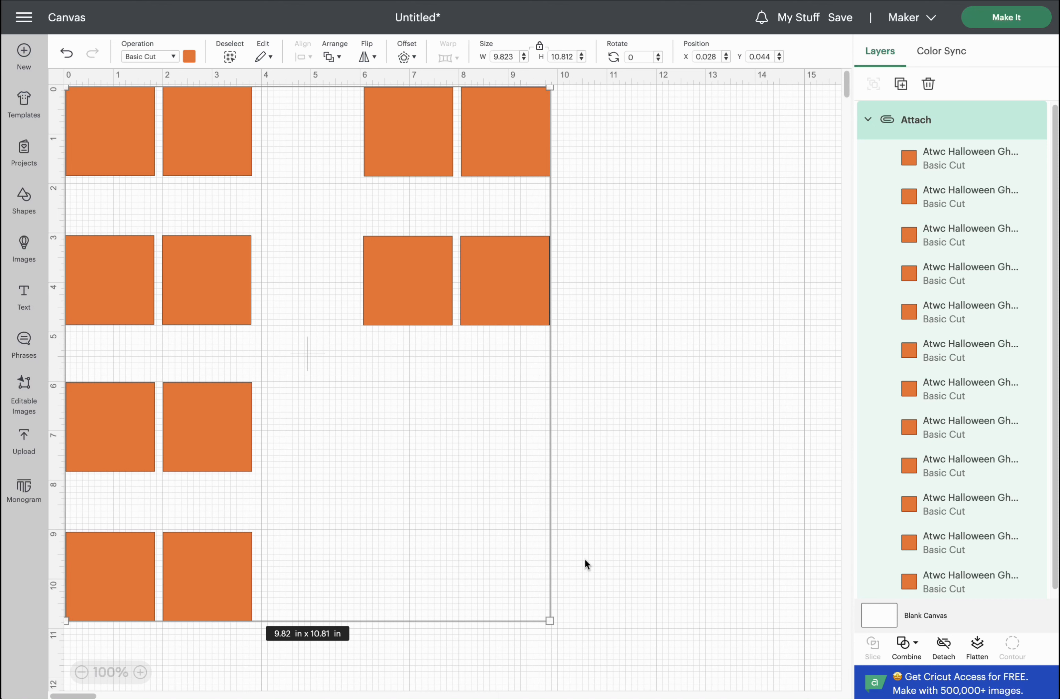
pyautogui.click(1008, 20)
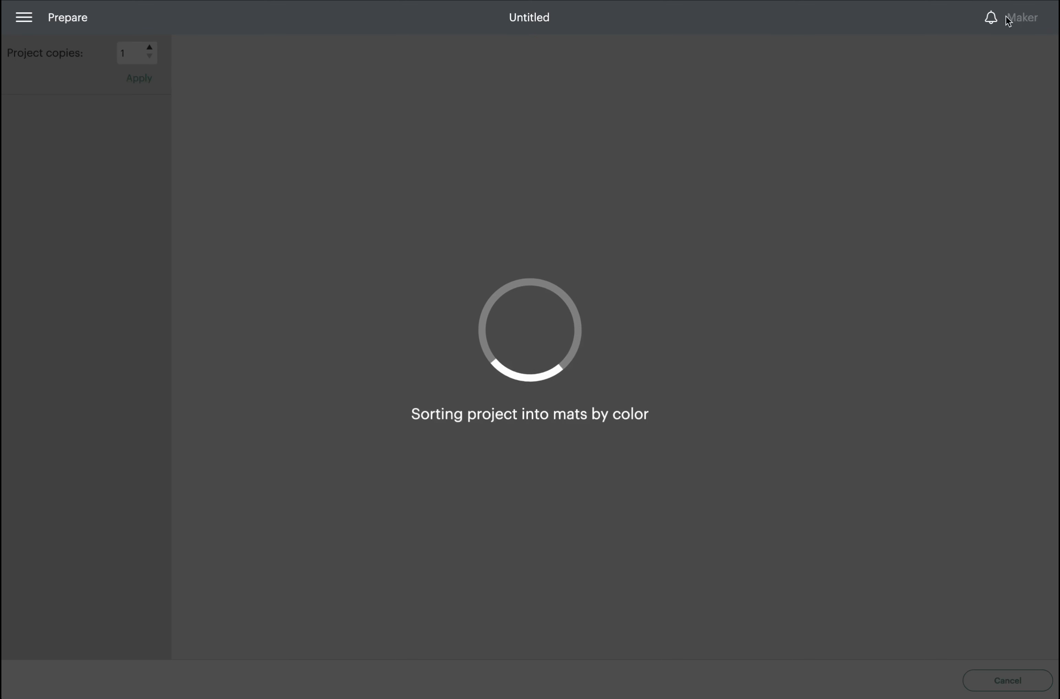